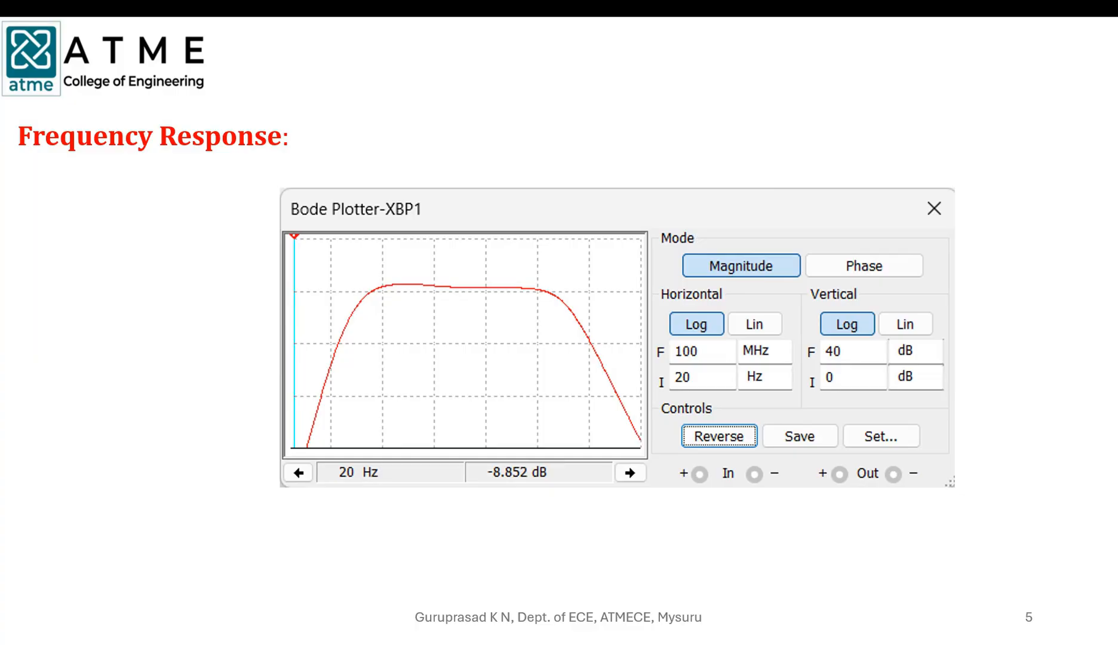
Advance to the Tabular Column slide, end the slide show, and switch to the empty MOSFET schematic in Multisim.
{"action": "key", "text": "Right"}
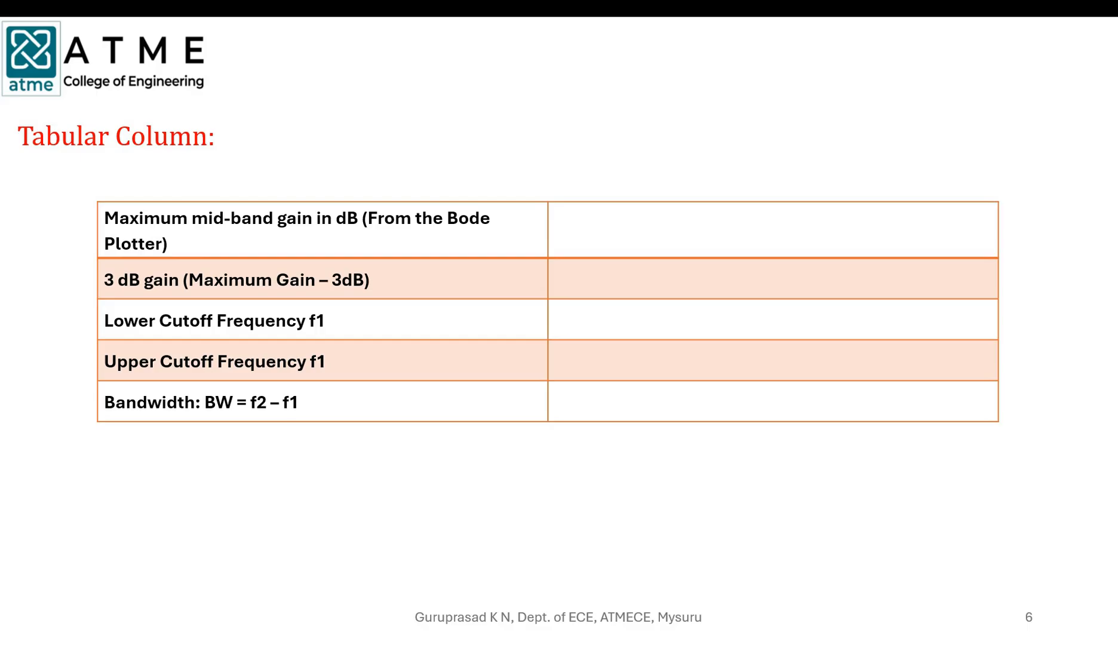
{"action": "key", "text": "Escape"}
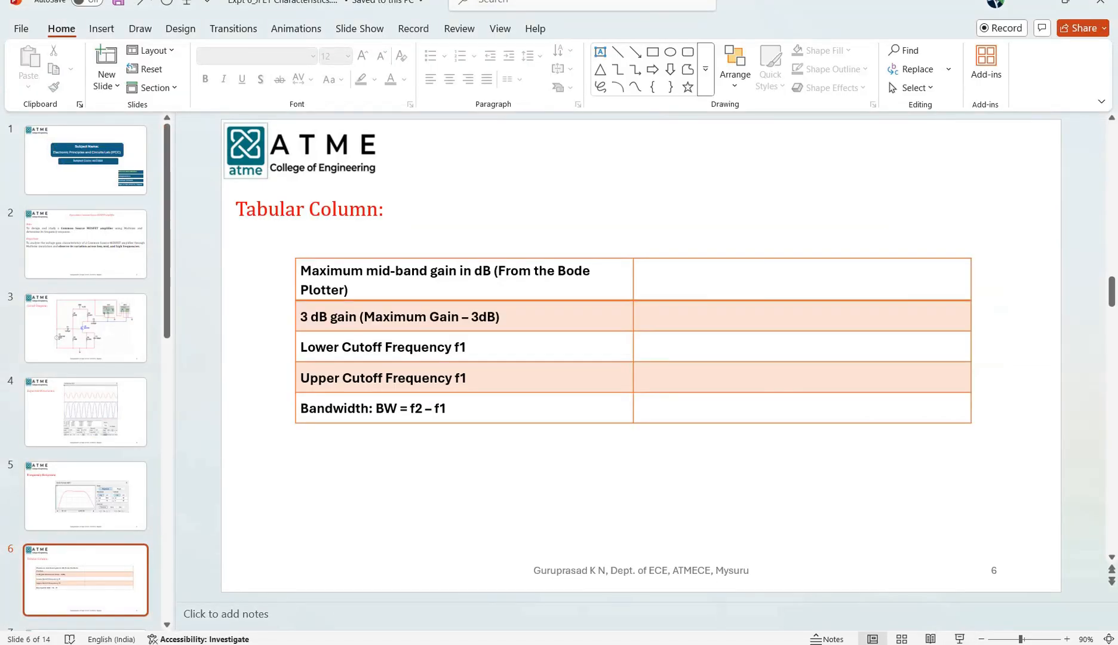
{"action": "mouse_move", "coordinate": [736, 643]}
{"action": "left_click", "coordinate": [735, 588]}
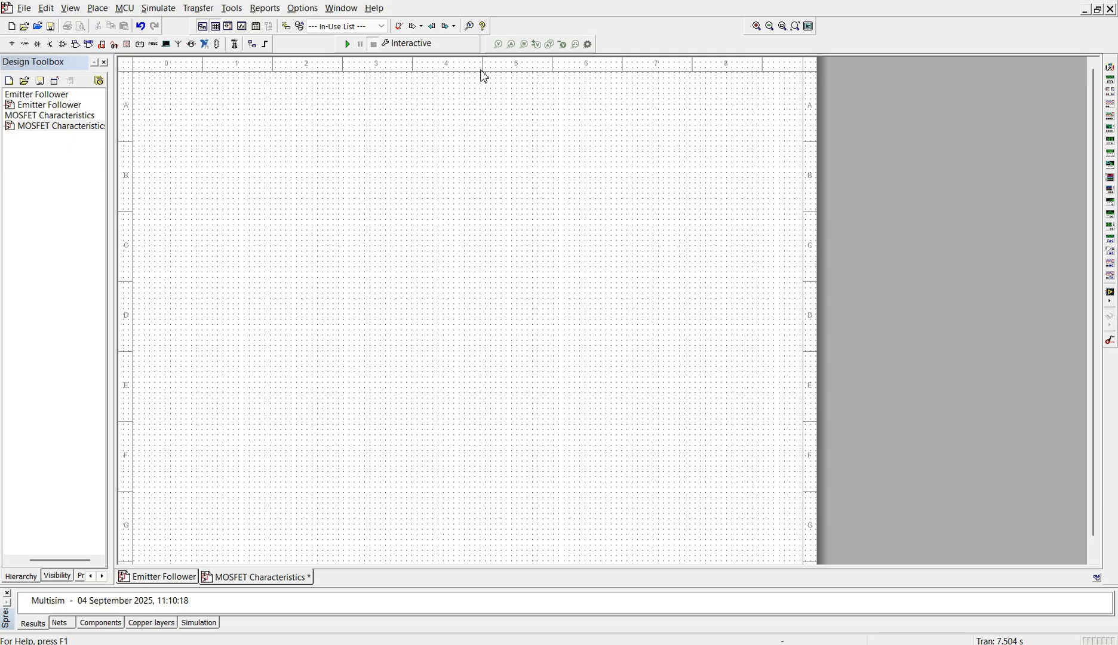
Place a 2N7000 transistor from the MOS_ENH_N family near the middle of the schematic.
{"action": "key", "text": "ctrl+w"}
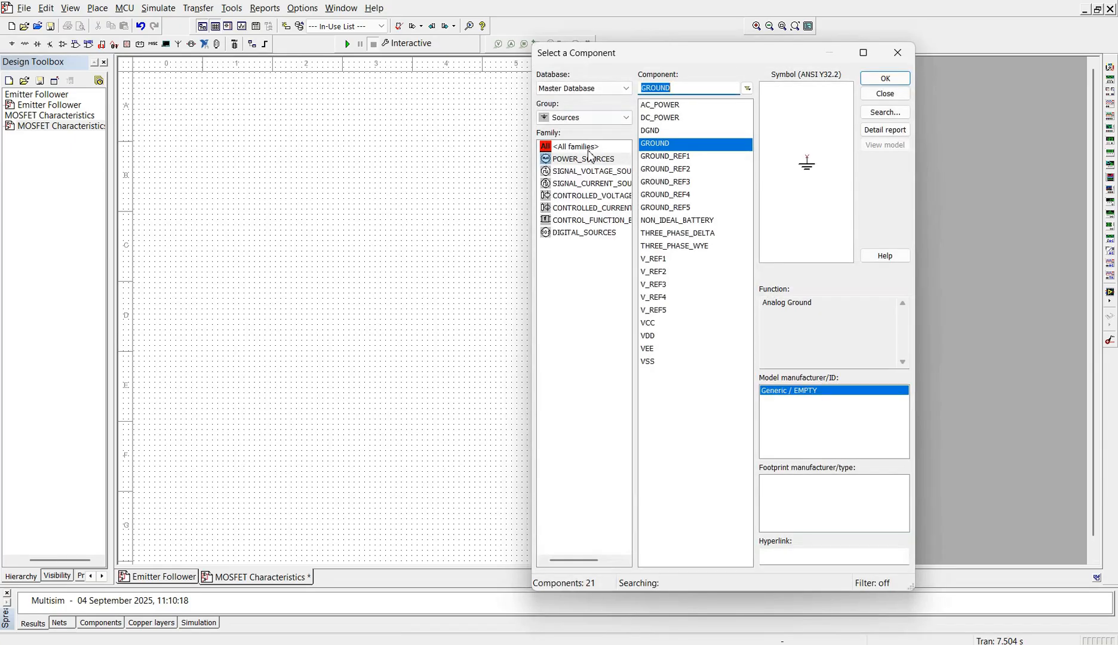
{"action": "left_click", "coordinate": [620, 119]}
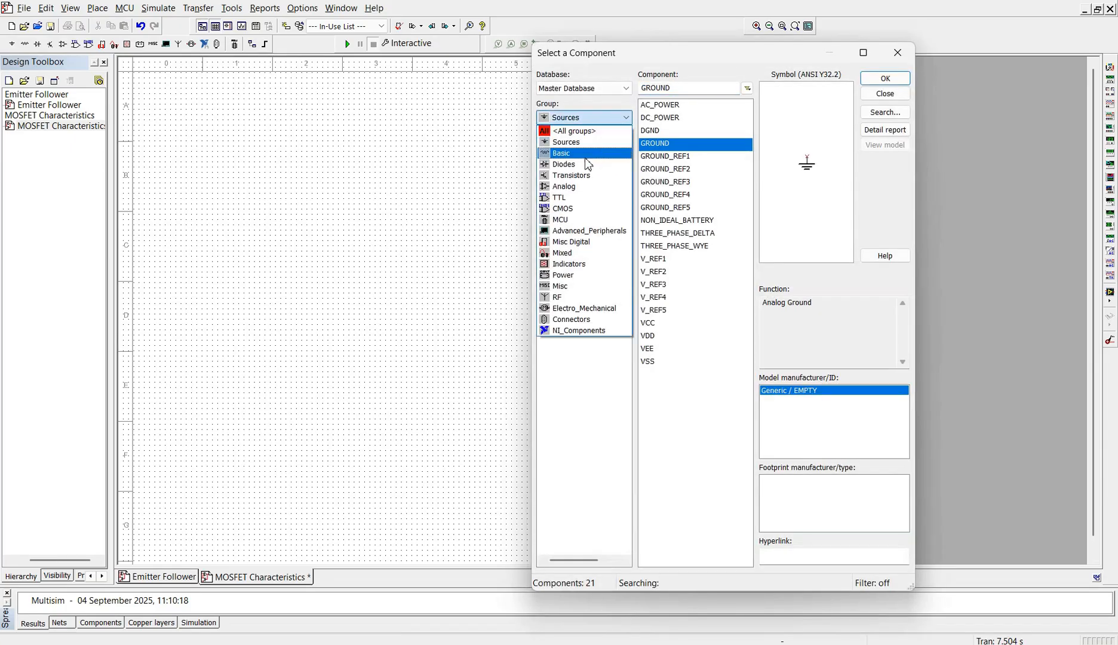
{"action": "left_click", "coordinate": [585, 177]}
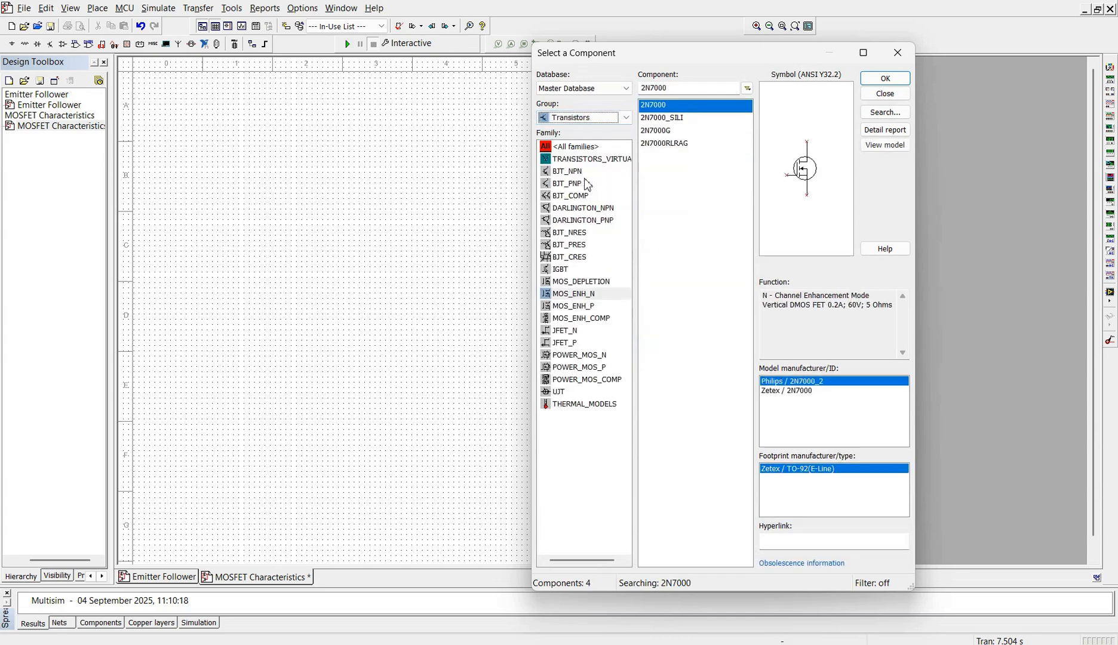
{"action": "left_click", "coordinate": [584, 294]}
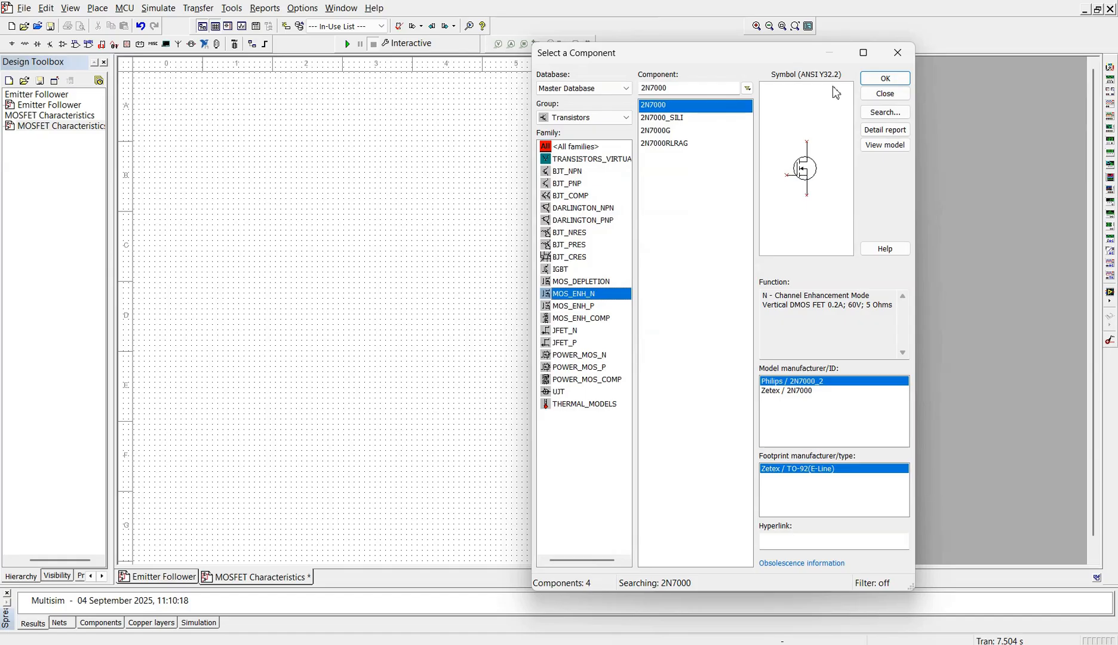
{"action": "left_click", "coordinate": [885, 78]}
{"action": "left_click", "coordinate": [465, 295]}
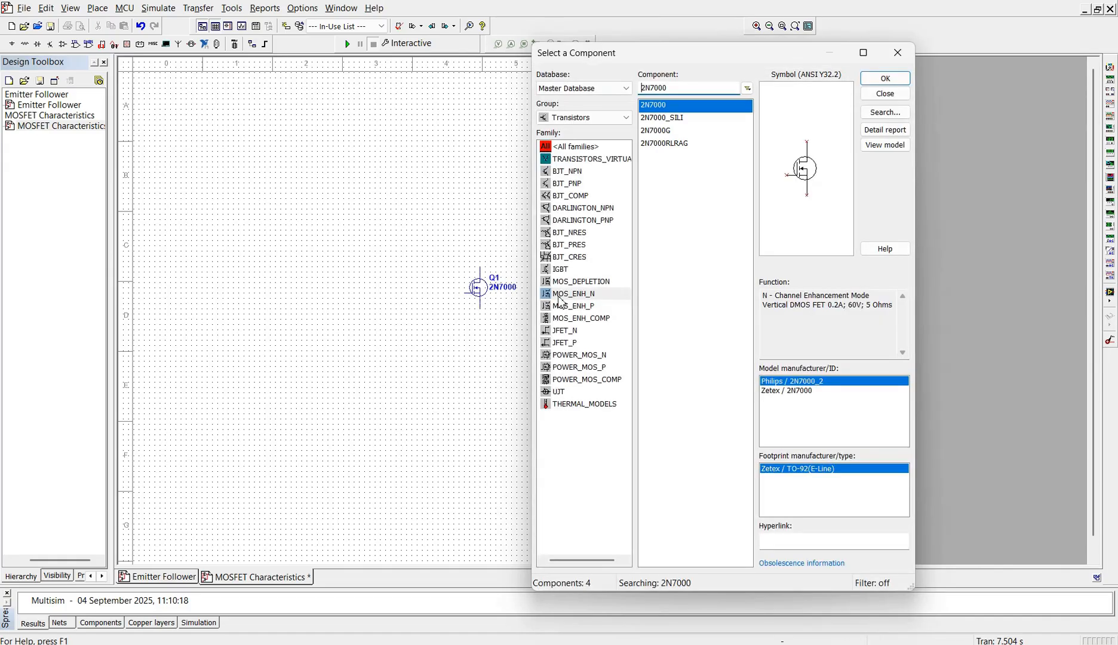
Place a 1 kΩ resistor above and left of the MOSFET and a 1 µF capacitor farther to its left.
{"action": "left_click", "coordinate": [626, 117]}
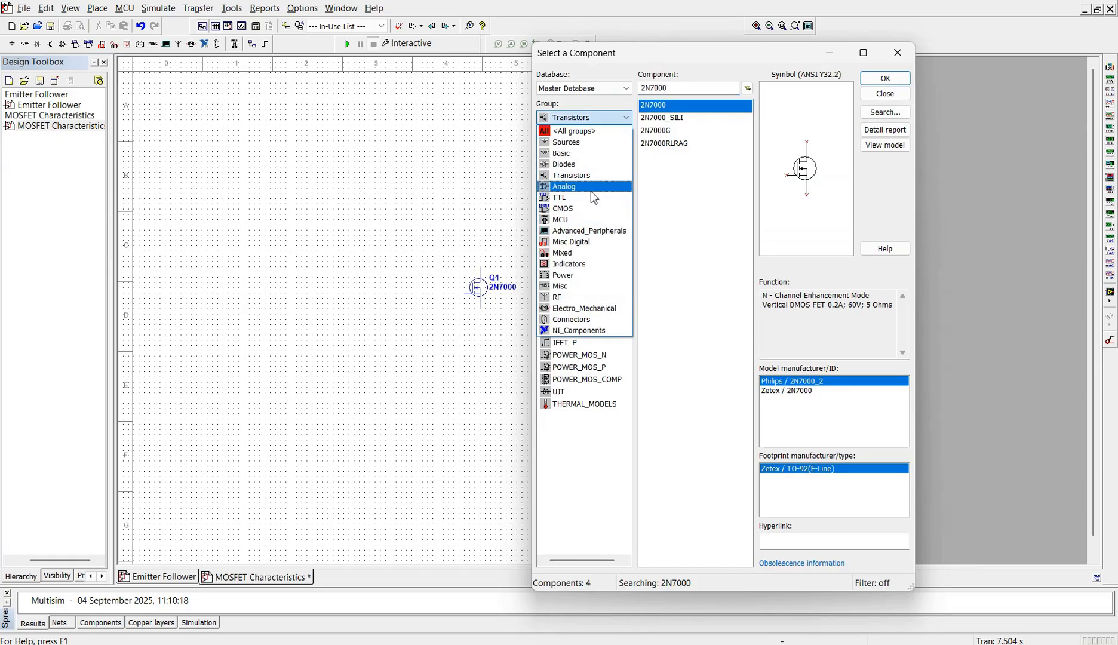
{"action": "left_click", "coordinate": [590, 155]}
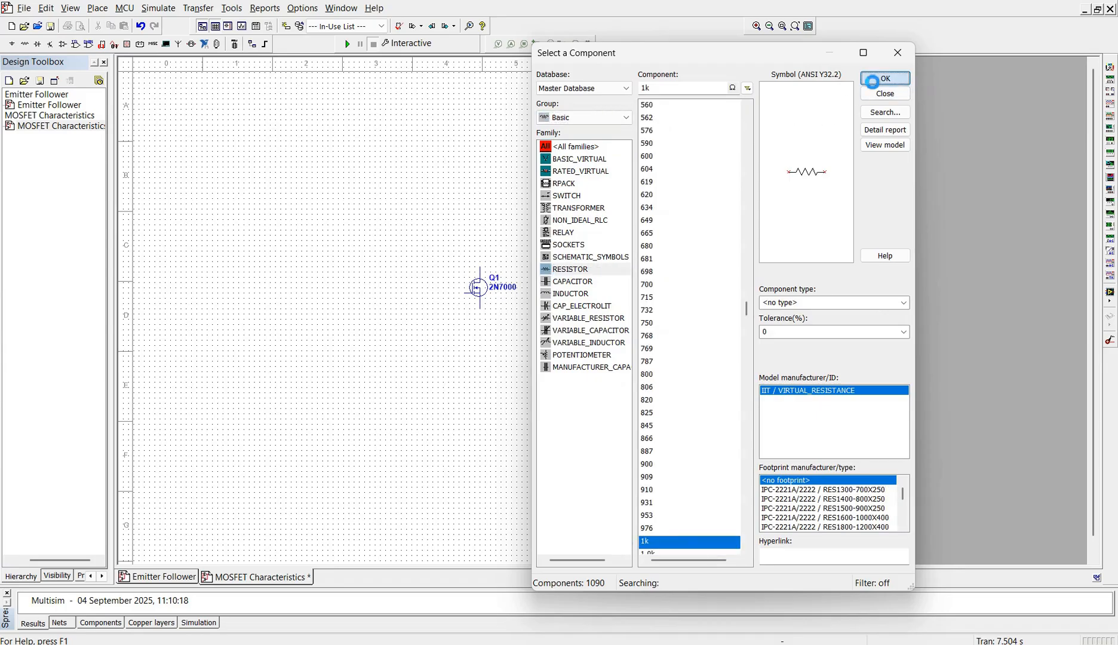
{"action": "left_click", "coordinate": [885, 78]}
{"action": "left_click", "coordinate": [411, 227]}
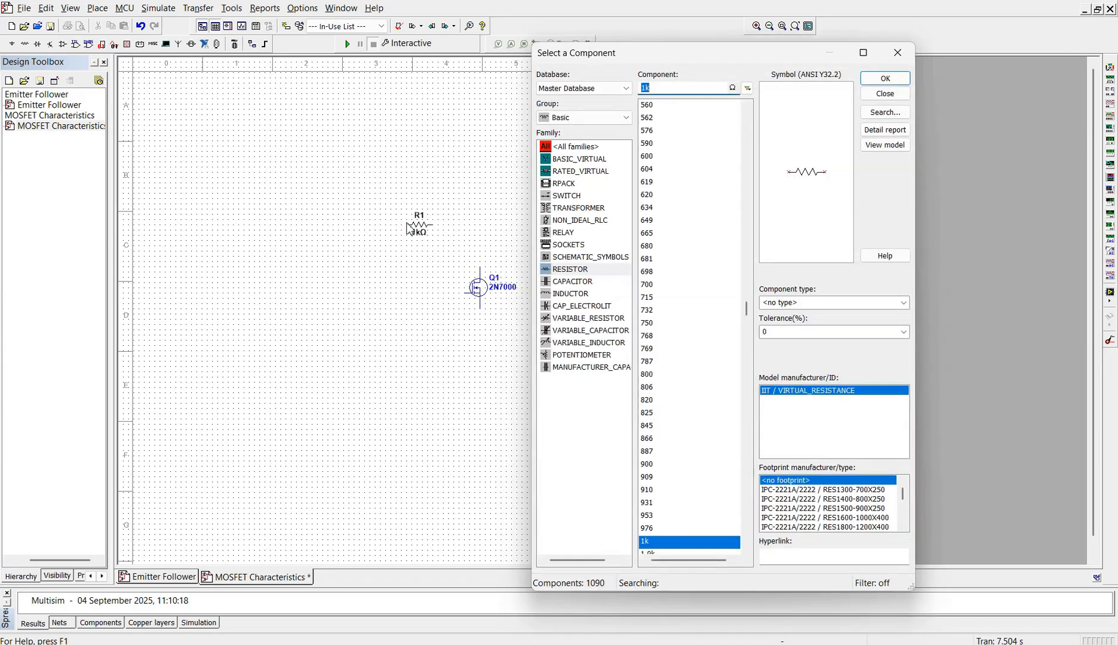
{"action": "left_click", "coordinate": [575, 282]}
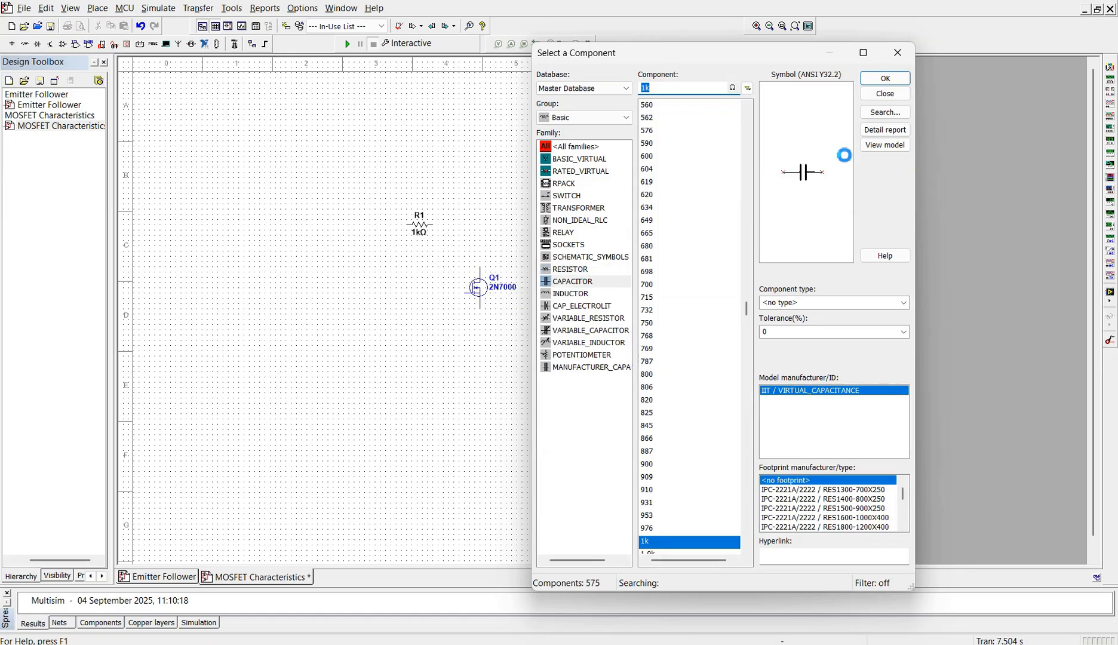
{"action": "key", "text": "Return"}
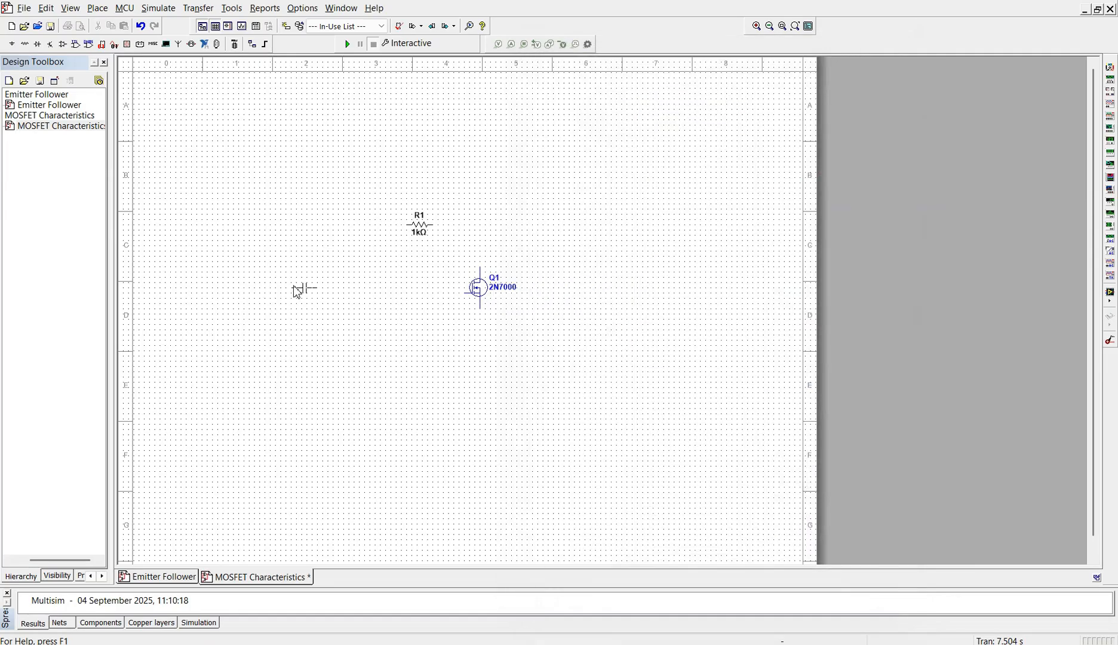
{"action": "left_click", "coordinate": [295, 293]}
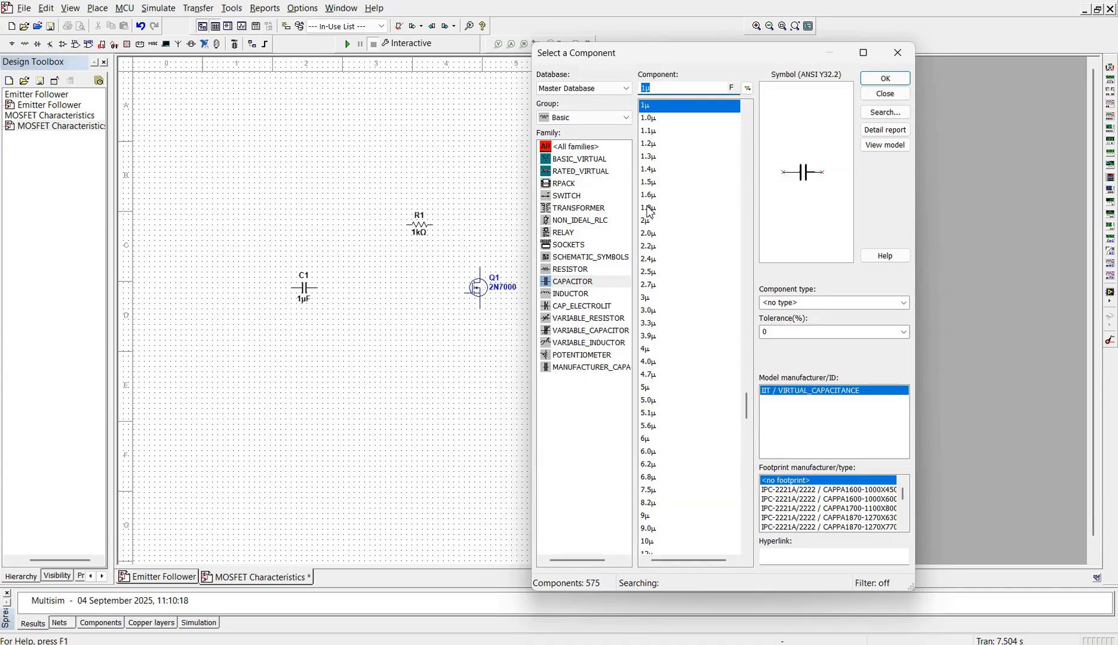
Place a VDD supply above the MOSFET and a GROUND symbol below it from the power sources.
{"action": "left_click", "coordinate": [616, 122]}
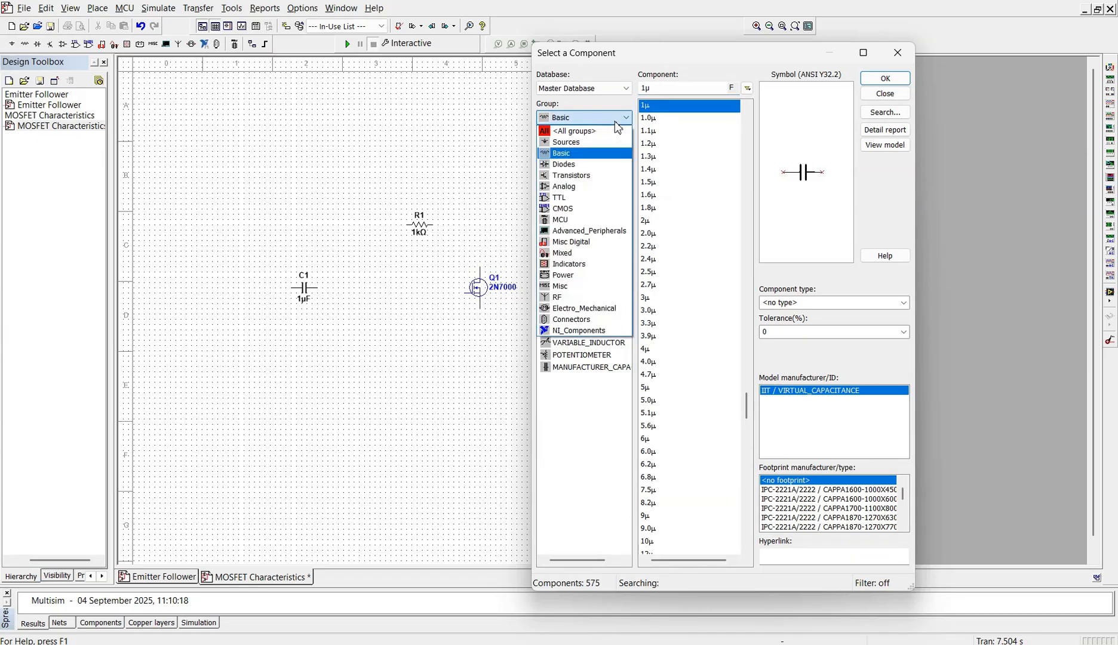
{"action": "left_click", "coordinate": [585, 143]}
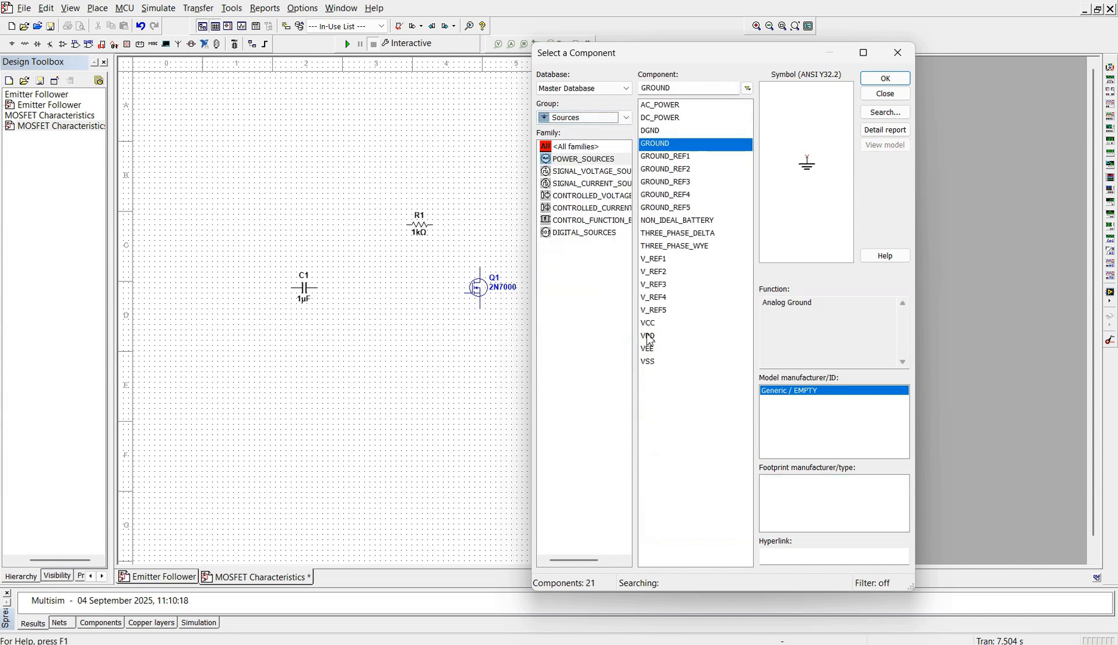
{"action": "left_click", "coordinate": [649, 337]}
{"action": "left_click", "coordinate": [884, 79]}
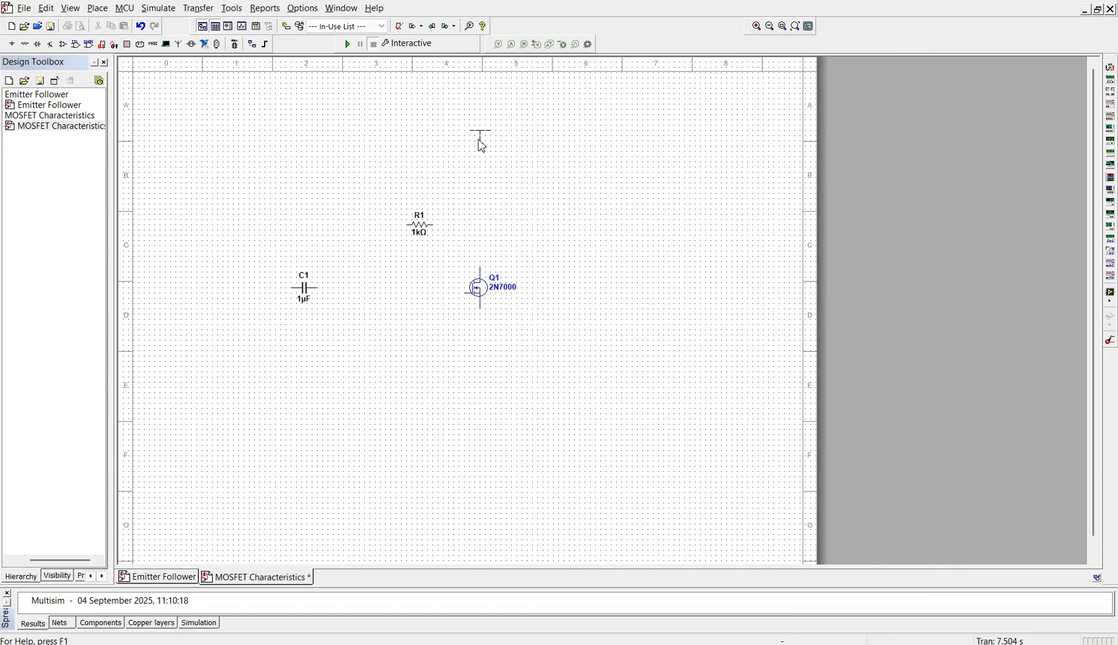
{"action": "left_click", "coordinate": [464, 142]}
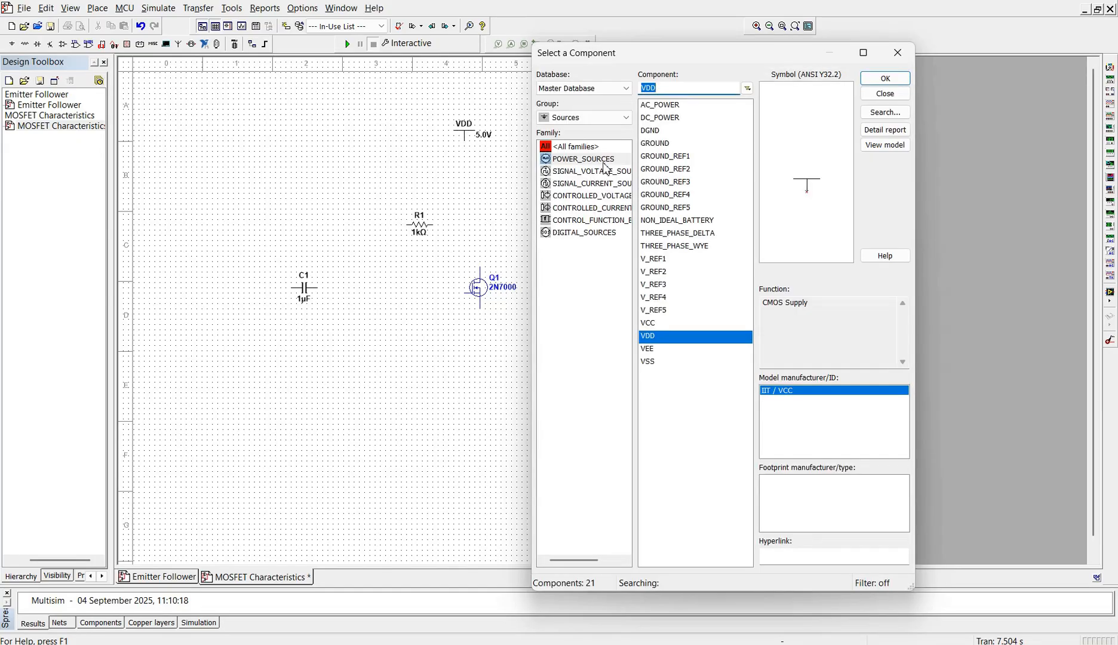
{"action": "left_click", "coordinate": [668, 144]}
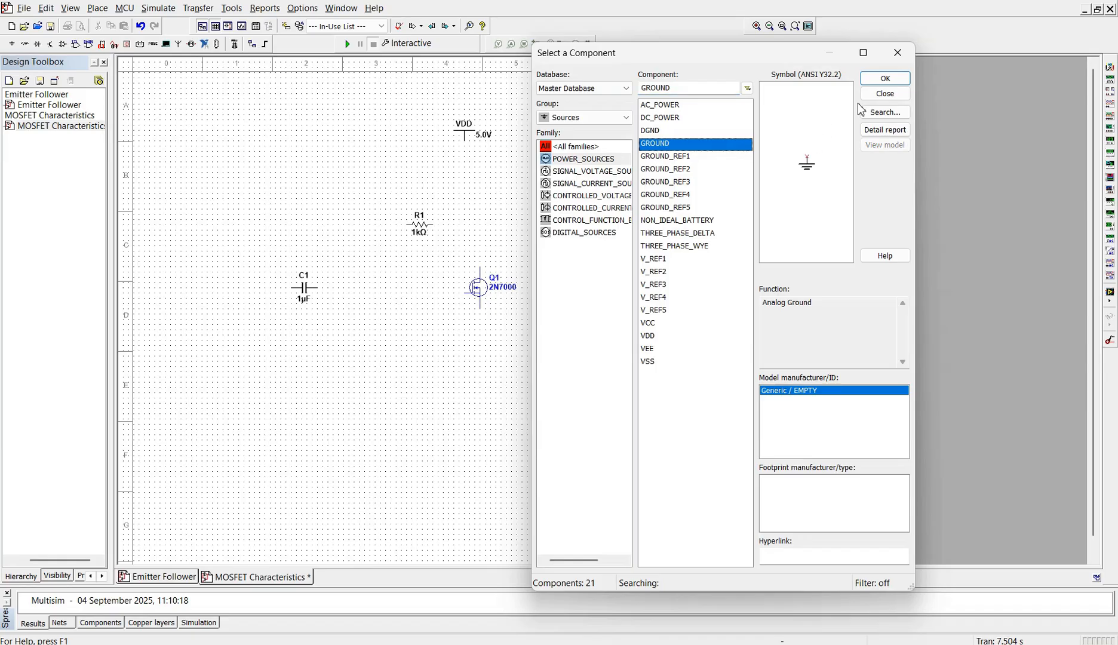
{"action": "left_click", "coordinate": [885, 78]}
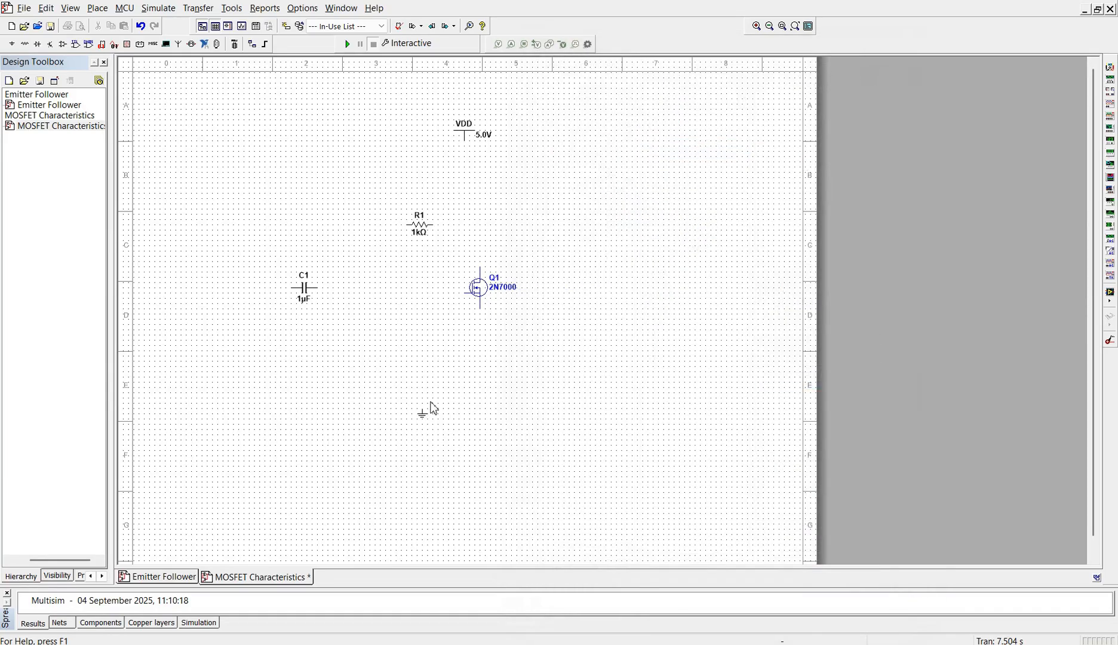
{"action": "left_click", "coordinate": [465, 361]}
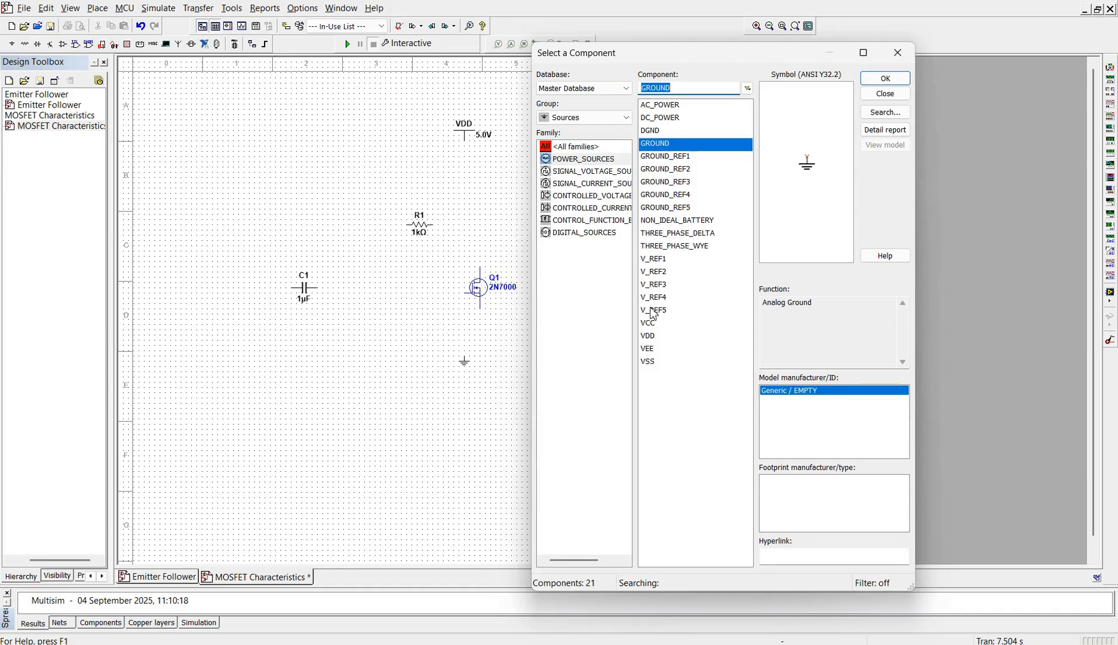
Place an AC_VOLTAGE signal source below and left of capacitor C1, ending component placement.
{"action": "left_click", "coordinate": [607, 174]}
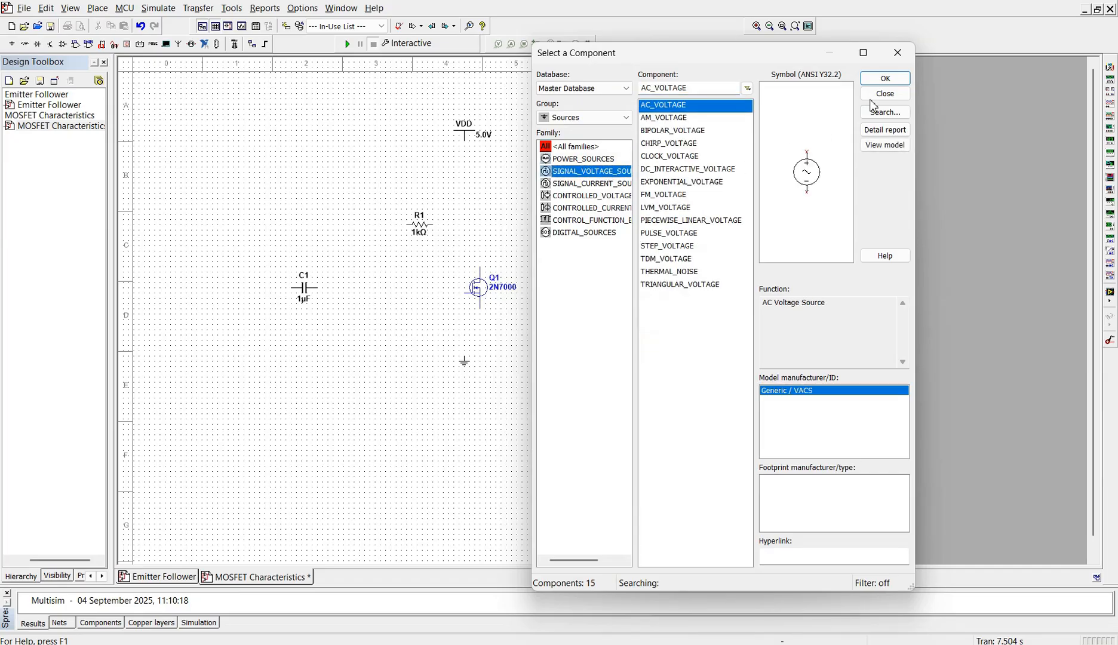
{"action": "left_click", "coordinate": [886, 79]}
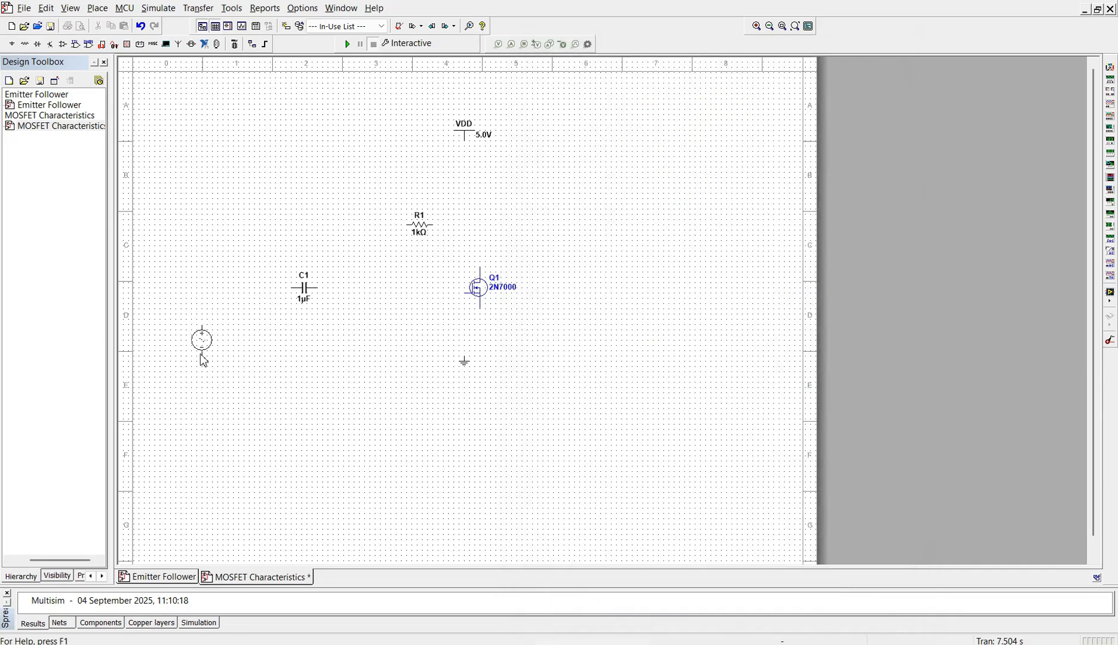
{"action": "left_click", "coordinate": [202, 358]}
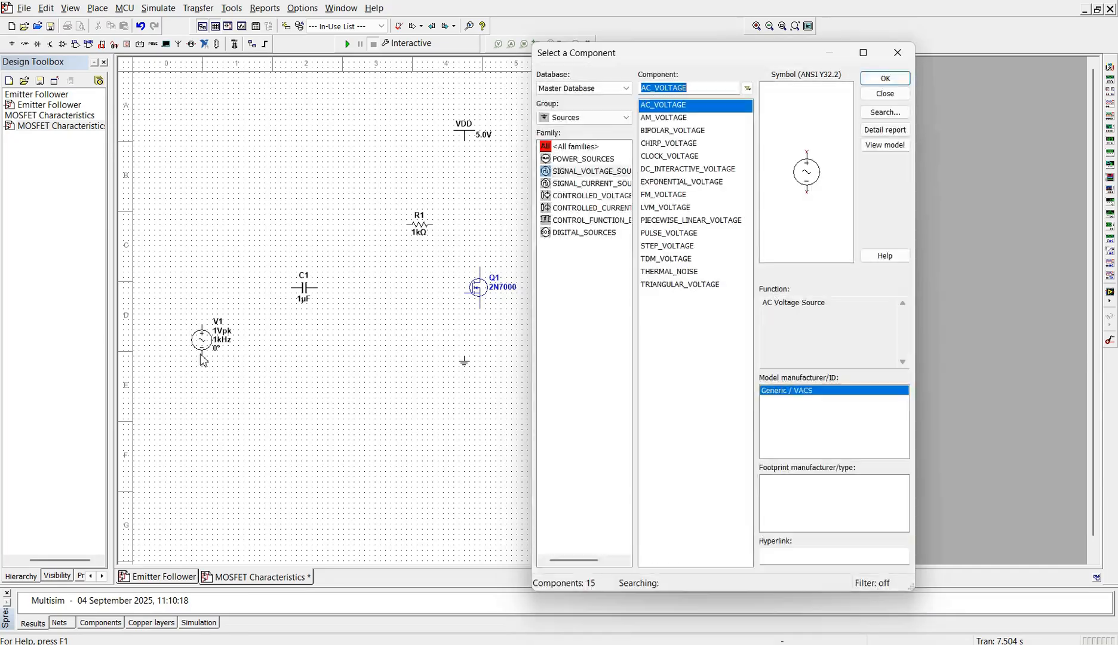
{"action": "left_click", "coordinate": [898, 52]}
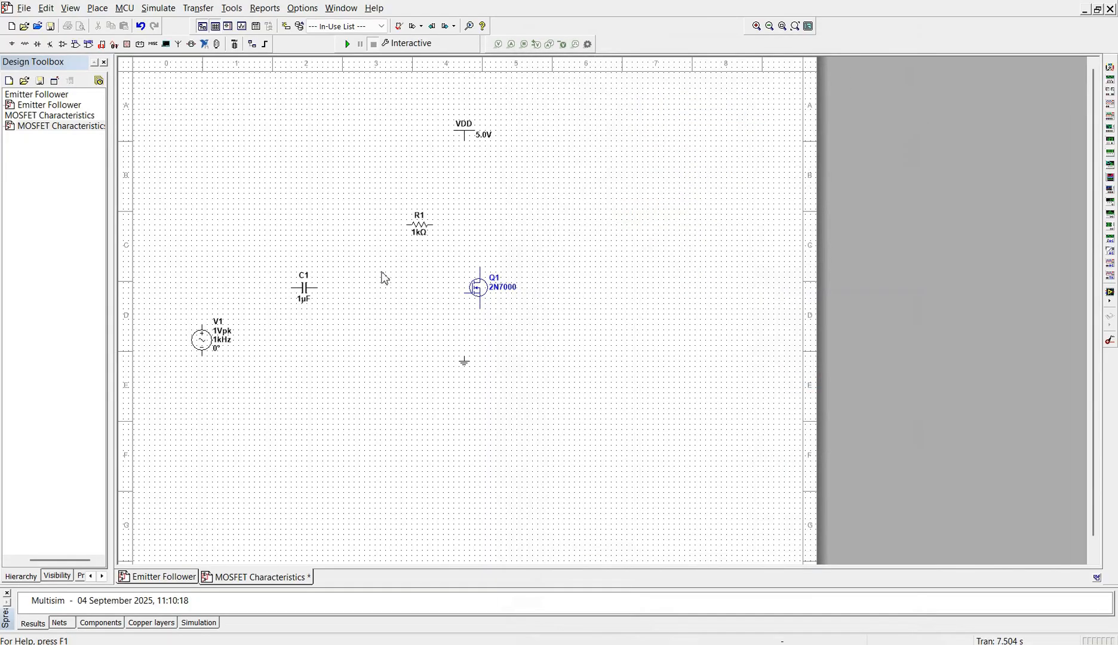
Rotate resistor R1 to vertical and place a copy of it below, left of the ground symbol.
{"action": "left_click", "coordinate": [424, 231]}
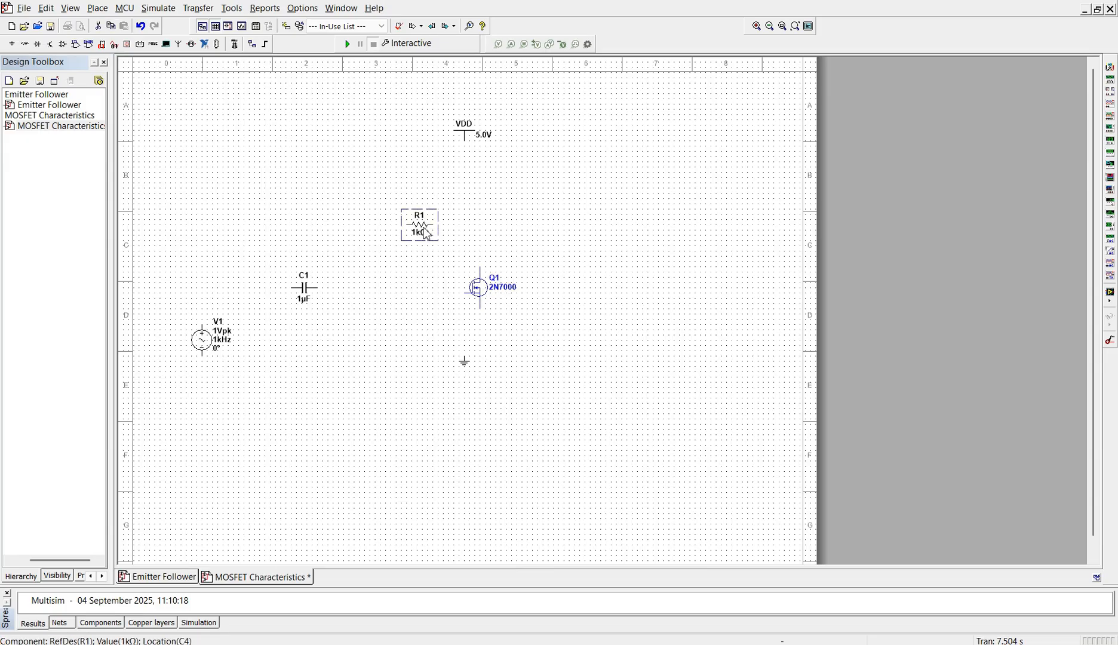
{"action": "key", "text": "ctrl+r"}
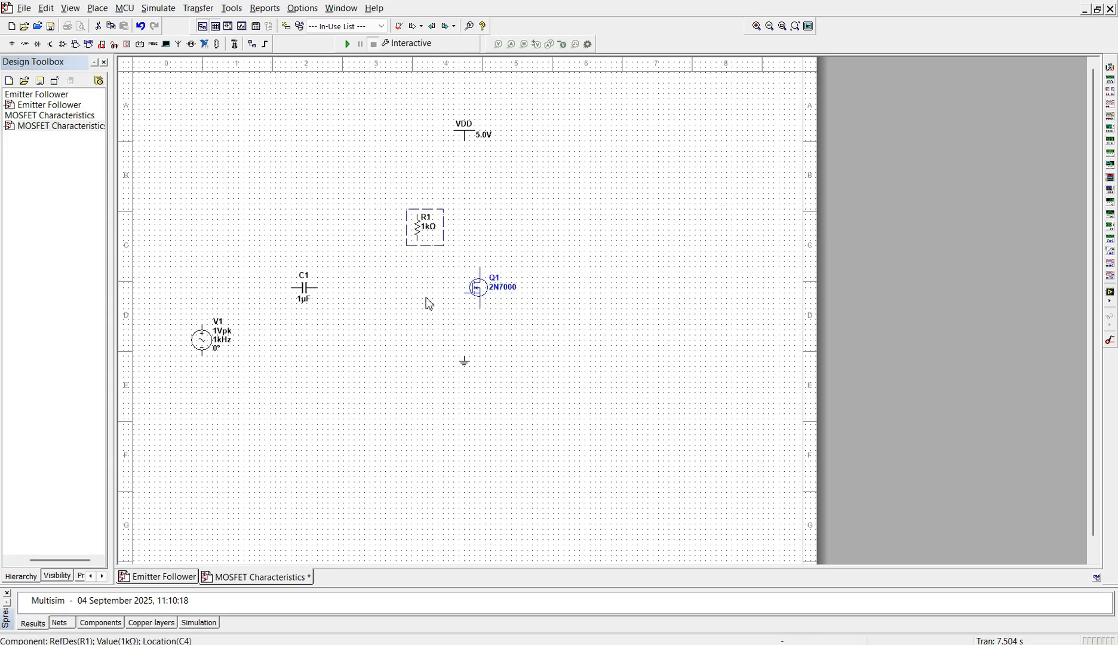
{"action": "key", "text": "ctrl+c"}
{"action": "key", "text": "ctrl+v"}
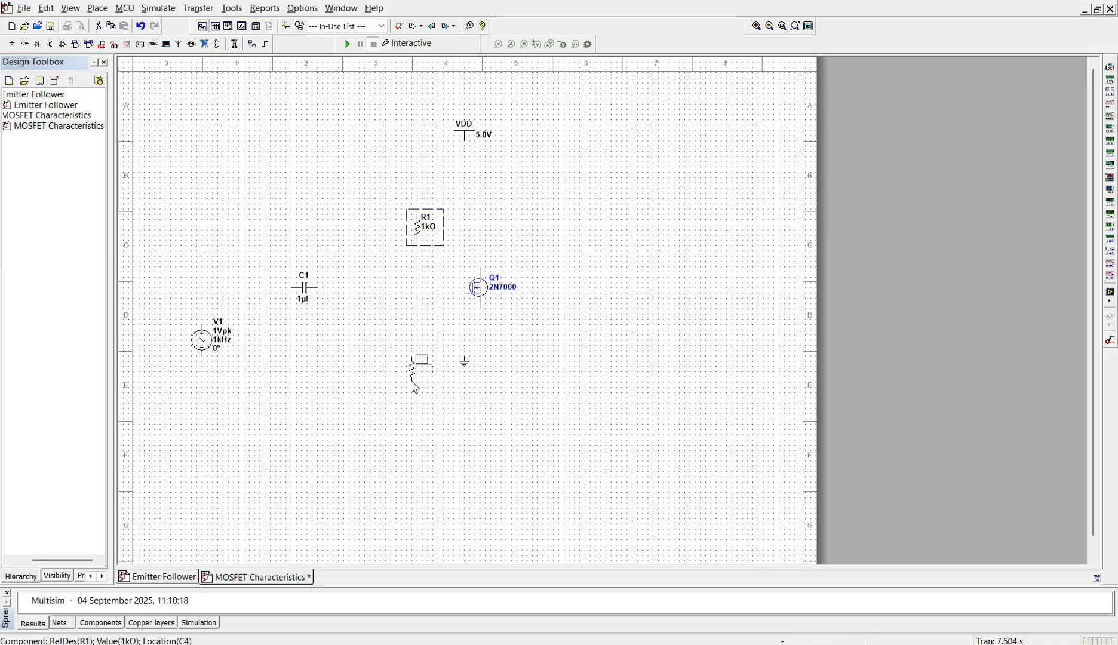
{"action": "left_click", "coordinate": [412, 383]}
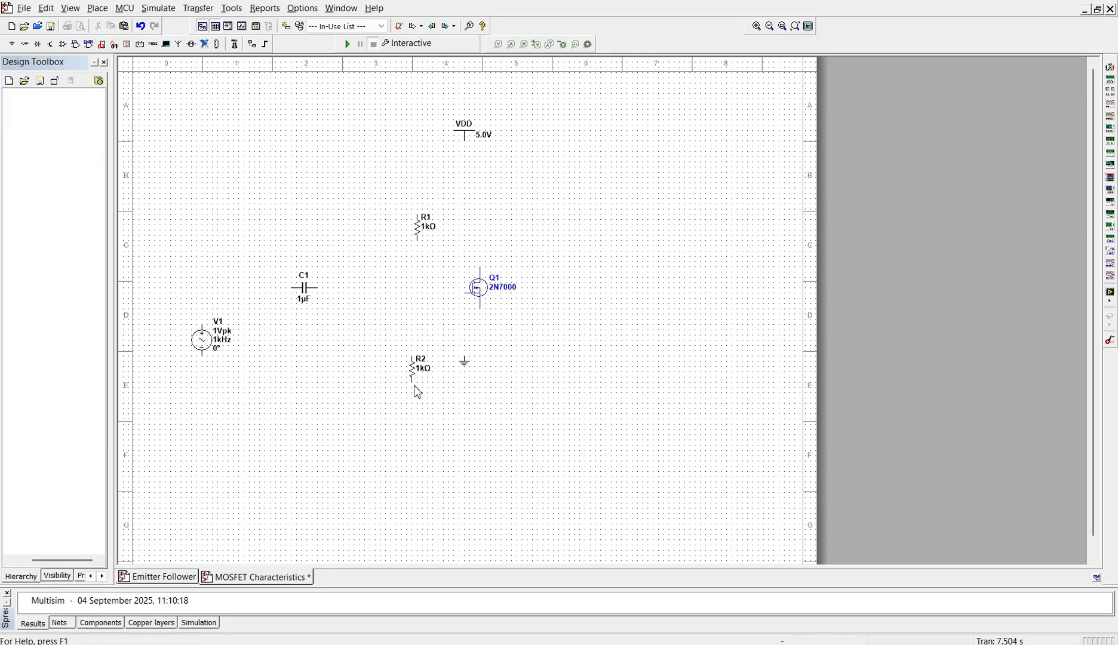
Paste two more vertical resistors above and below on the MOSFET's right side, and move the ground symbol lower, beneath the MOSFET.
{"action": "key", "text": "ctrl+v"}
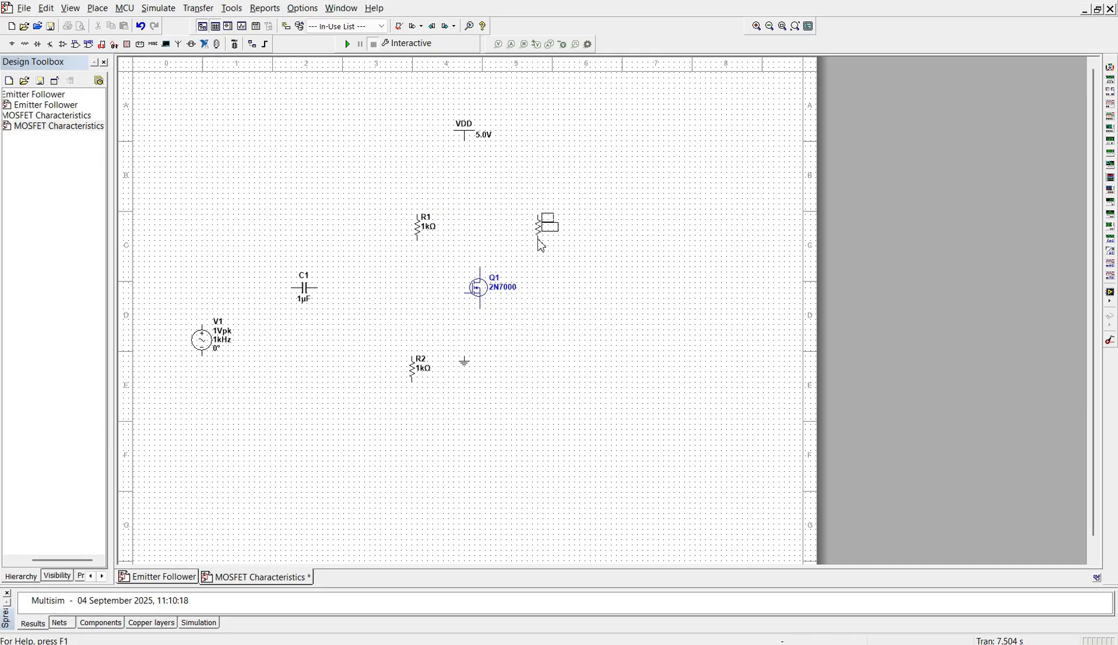
{"action": "left_click", "coordinate": [541, 245]}
{"action": "key", "text": "ctrl+v"}
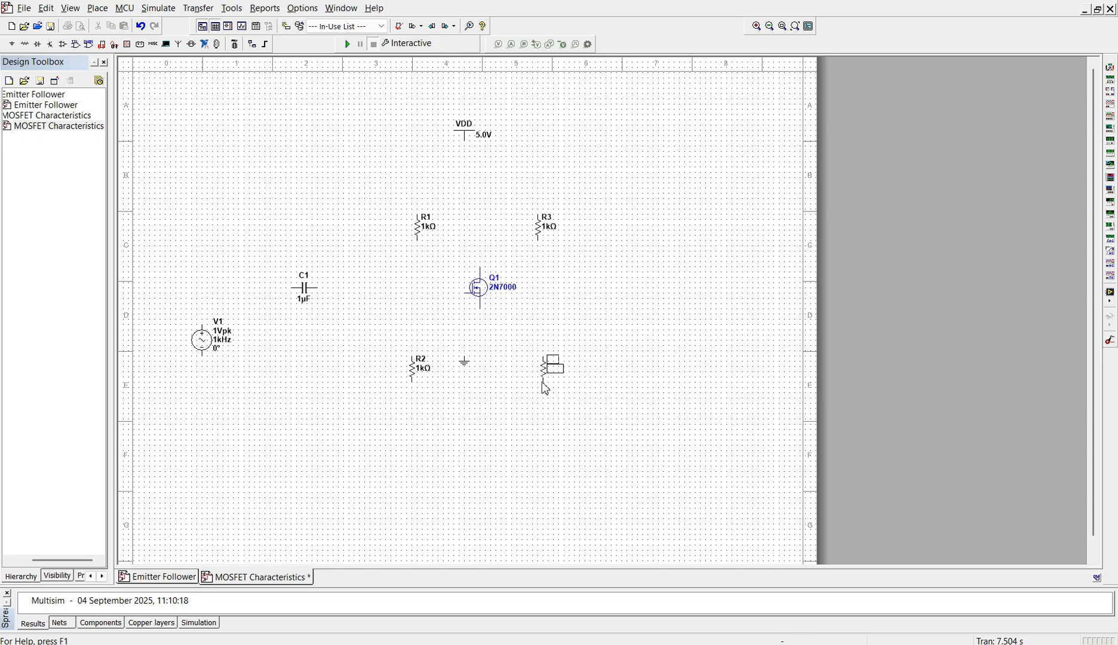
{"action": "left_click", "coordinate": [544, 385]}
{"action": "left_click_drag", "start_coordinate": [467, 367], "coordinate": [484, 448]}
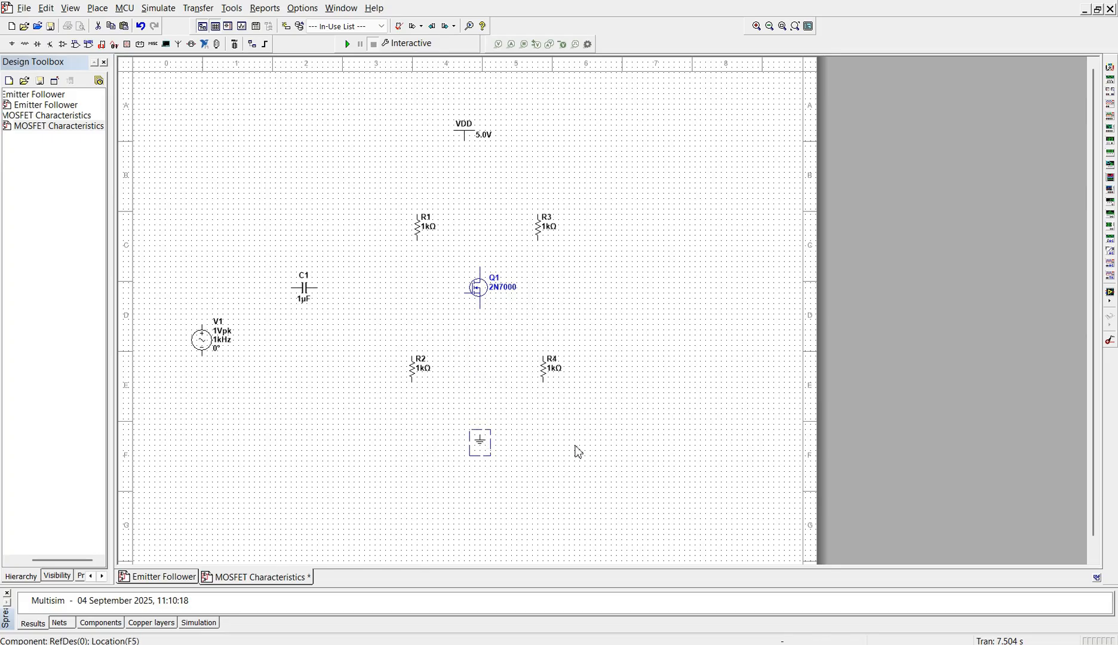
Set the resistance of R1 to 2 MΩ.
{"action": "left_click", "coordinate": [430, 228]}
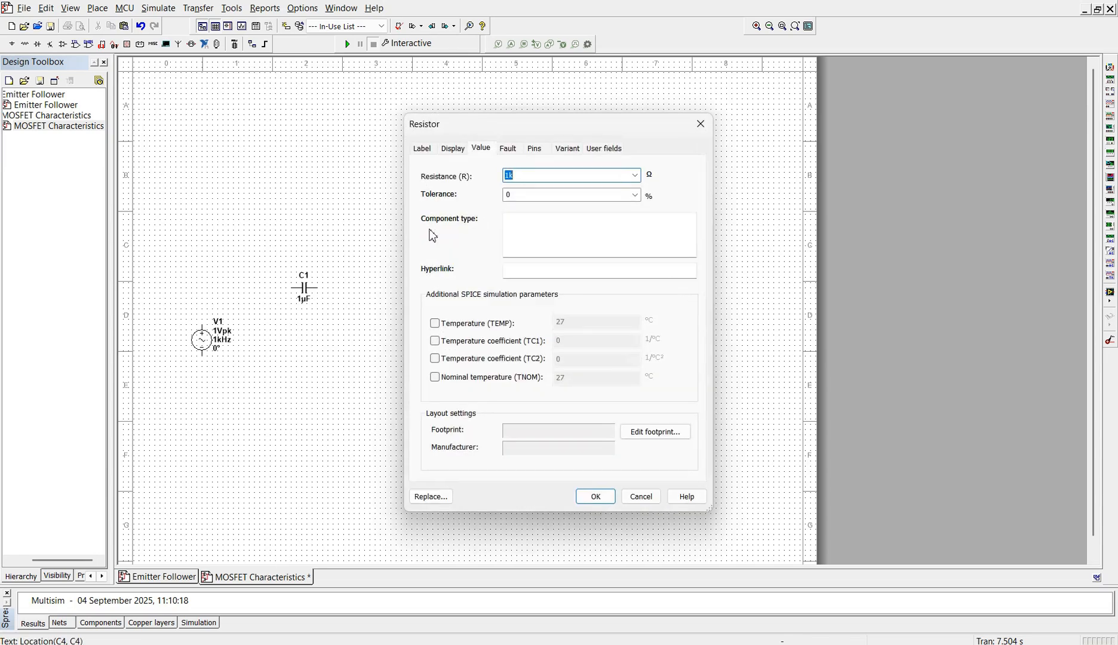
{"action": "type", "text": "2M"}
{"action": "key", "text": "Return"}
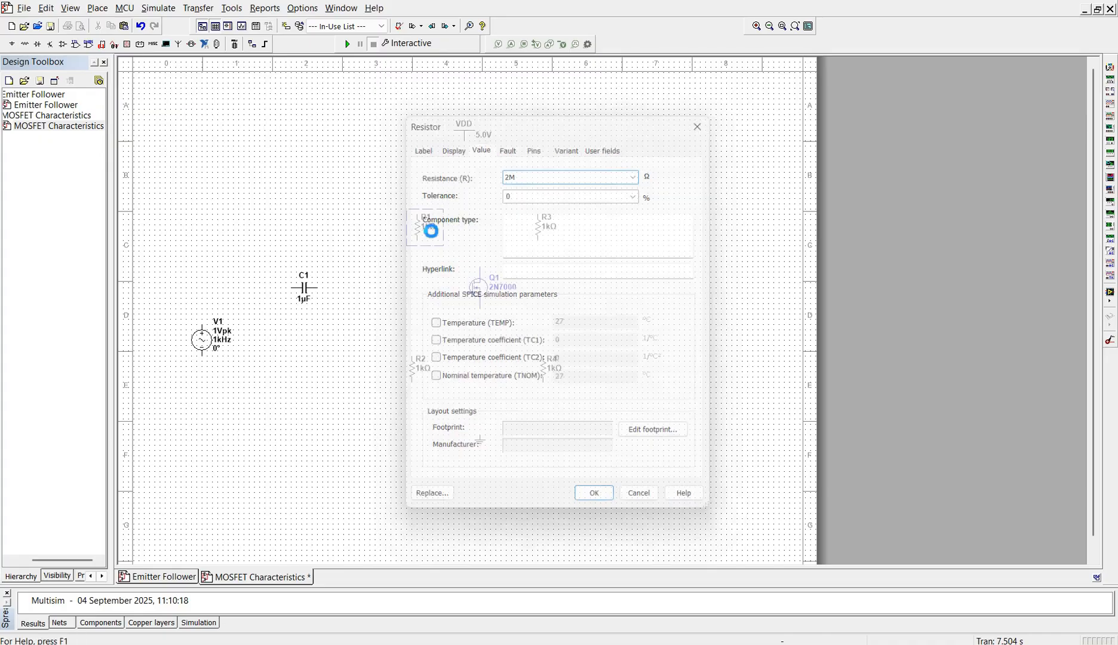
Set the resistance of R2 to 1 MΩ.
{"action": "left_click", "coordinate": [424, 370]}
{"action": "double_click", "coordinate": [425, 370]}
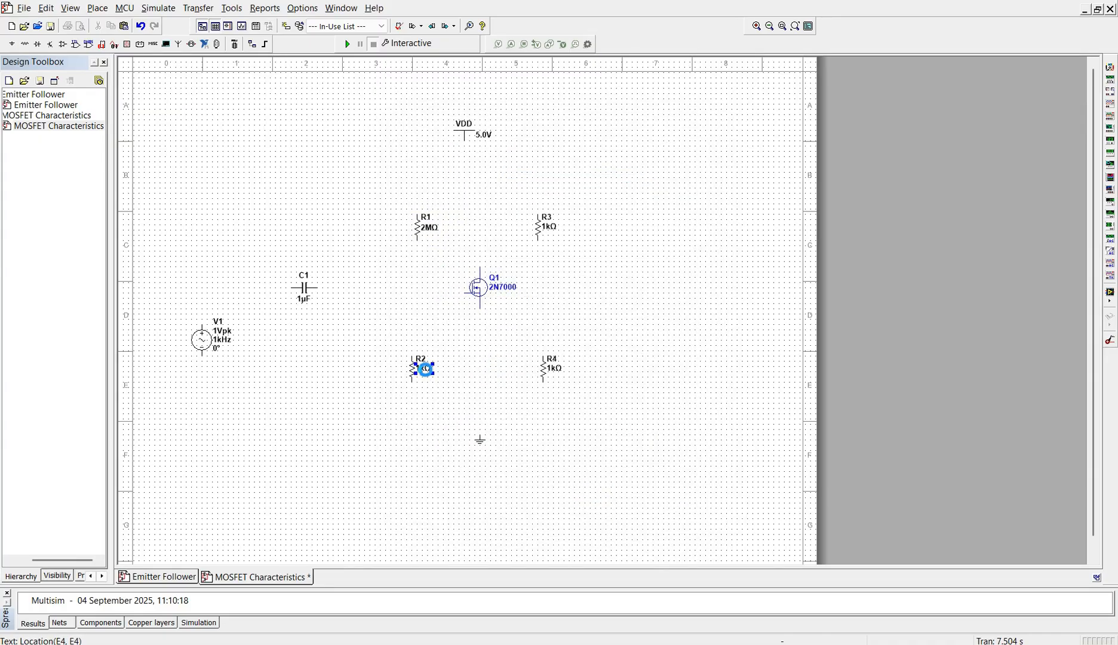
{"action": "type", "text": "1"}
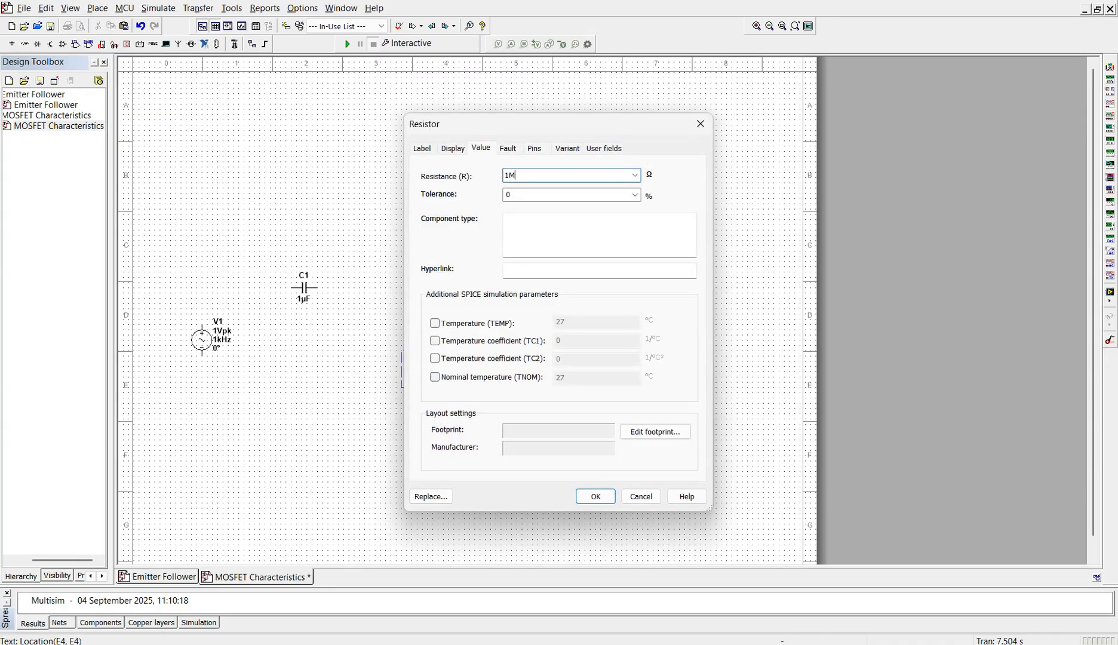
{"action": "type", "text": "M"}
{"action": "key", "text": "Return"}
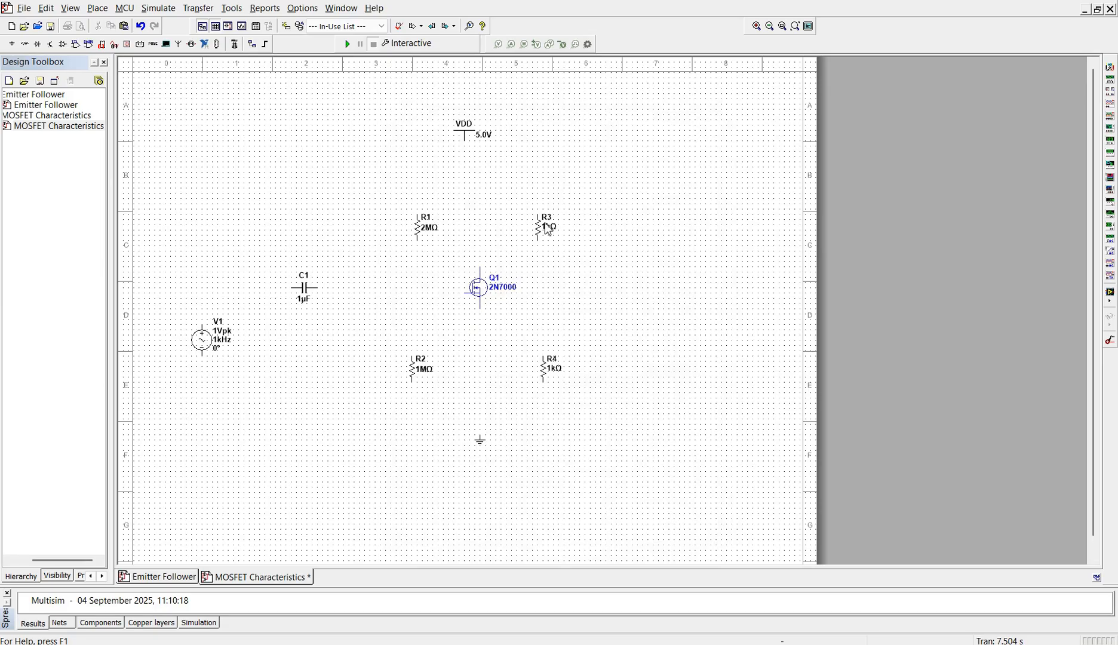
Set the resistance of R3 to 2.5 kΩ and rename it Rd.
{"action": "left_click", "coordinate": [547, 228]}
{"action": "double_click", "coordinate": [547, 228]}
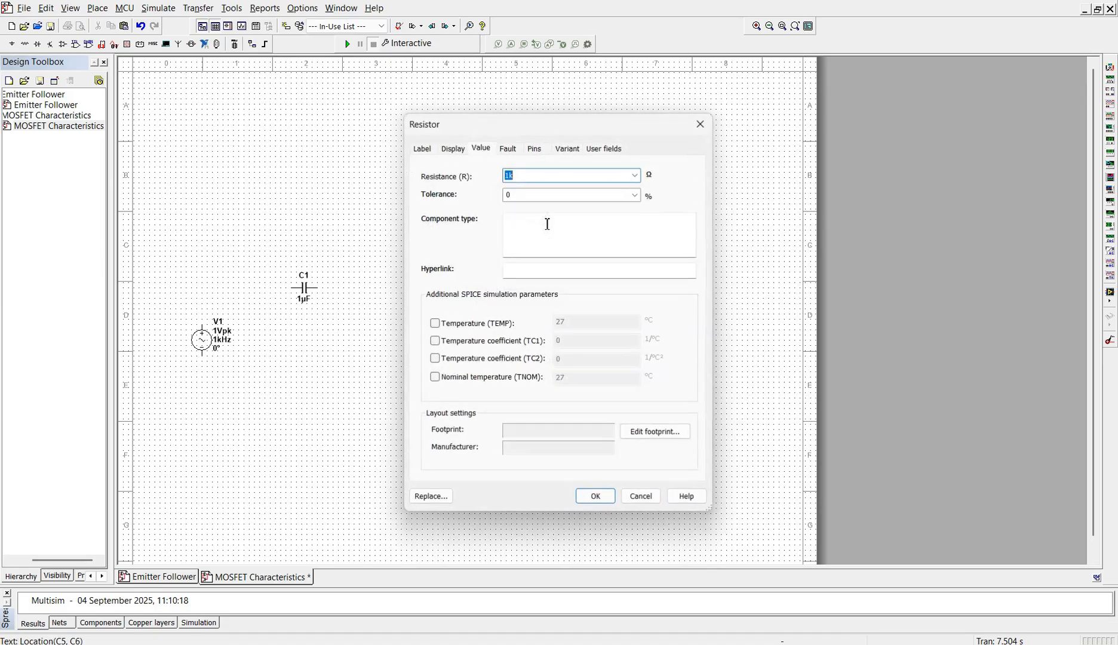
{"action": "type", "text": "2"}
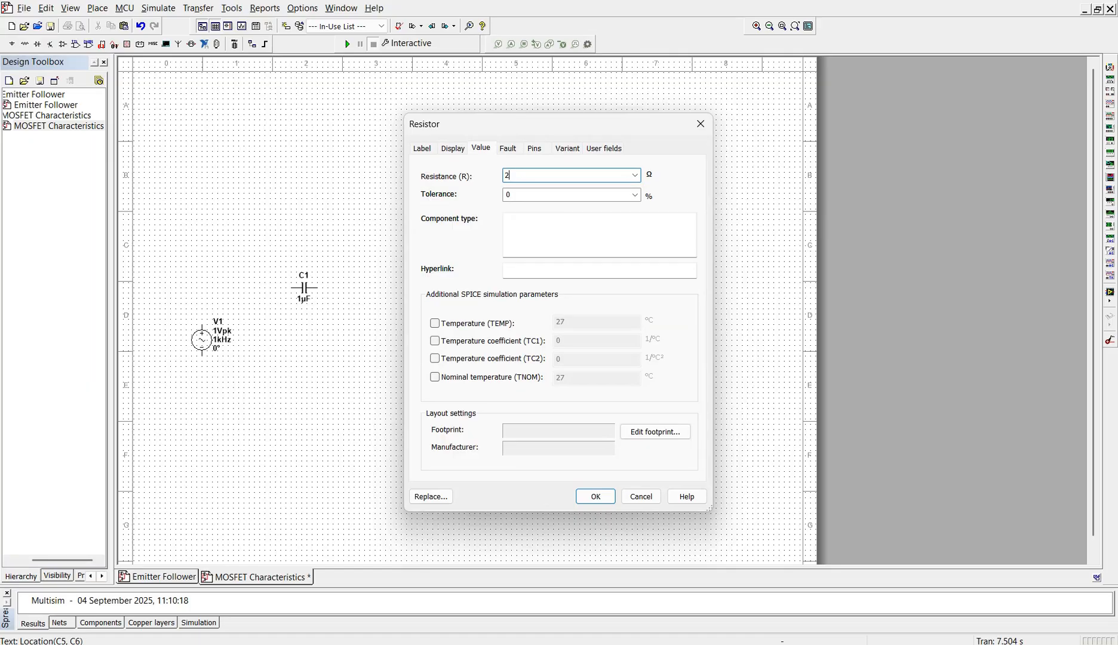
{"action": "type", "text": ".5k"}
{"action": "left_click", "coordinate": [422, 150]}
{"action": "left_click", "coordinate": [463, 186]}
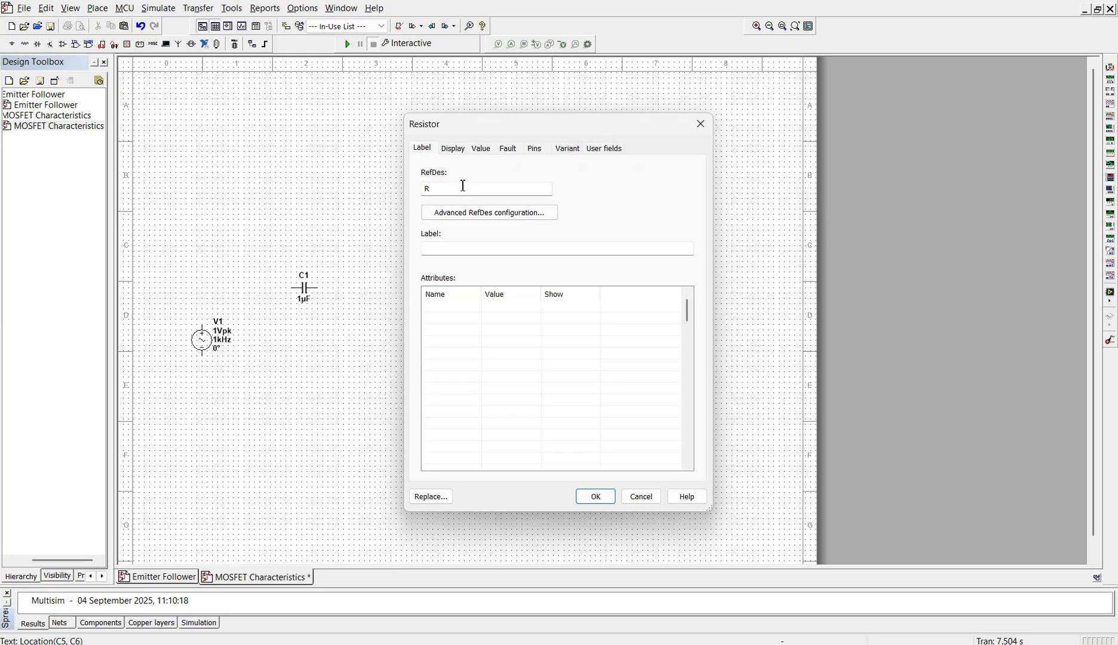
{"action": "type", "text": "d"}
{"action": "left_click", "coordinate": [596, 496]}
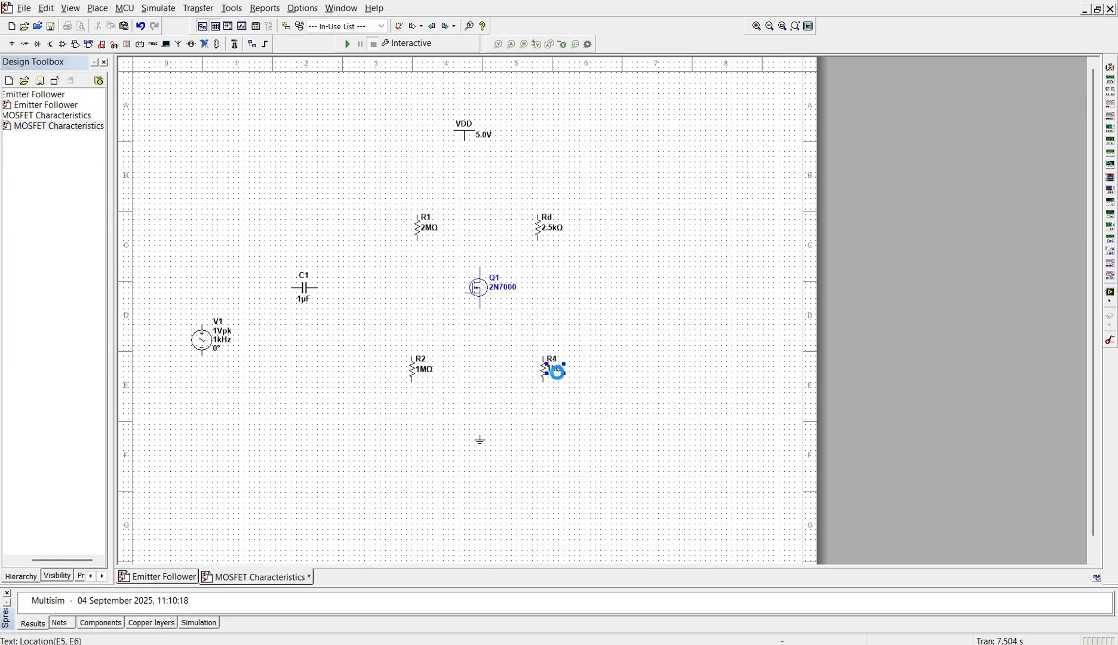
Rename resistor R4 as Rs and set its resistance to 2.5 kΩ.
{"action": "left_click", "coordinate": [557, 359]}
{"action": "double_click", "coordinate": [557, 359]}
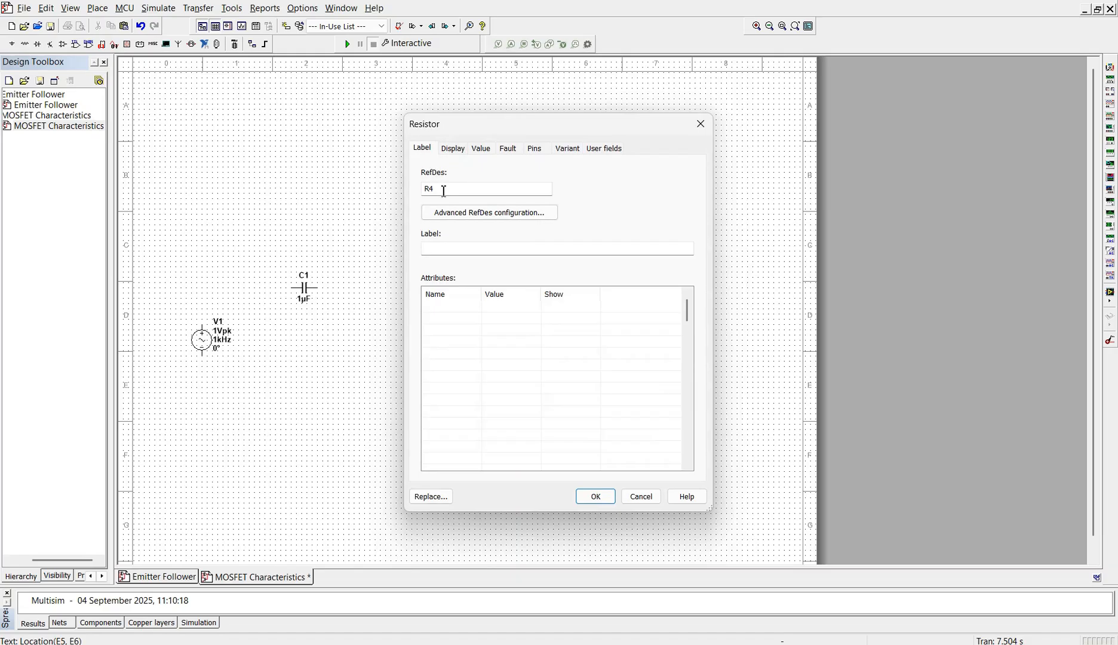
{"action": "left_click", "coordinate": [444, 189]}
{"action": "left_click", "coordinate": [481, 149]}
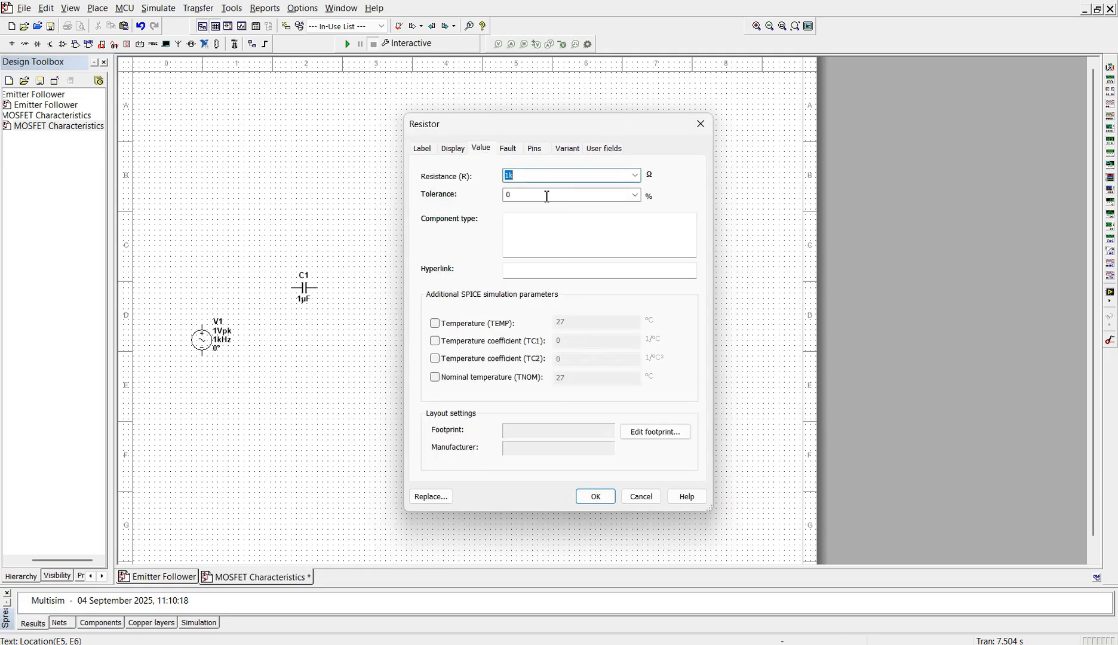
{"action": "type", "text": "2.5"}
{"action": "key", "text": "Return"}
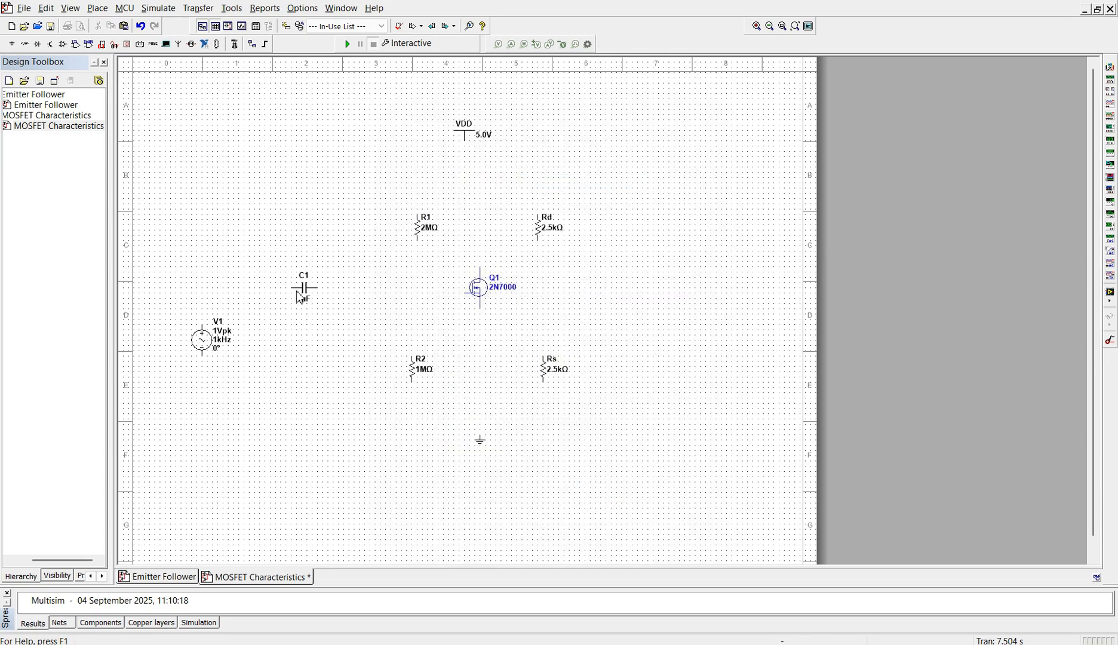
Set the capacitance of C1 to 0.002 µF and place a copy of it below and right of Rd.
{"action": "double_click", "coordinate": [308, 300]}
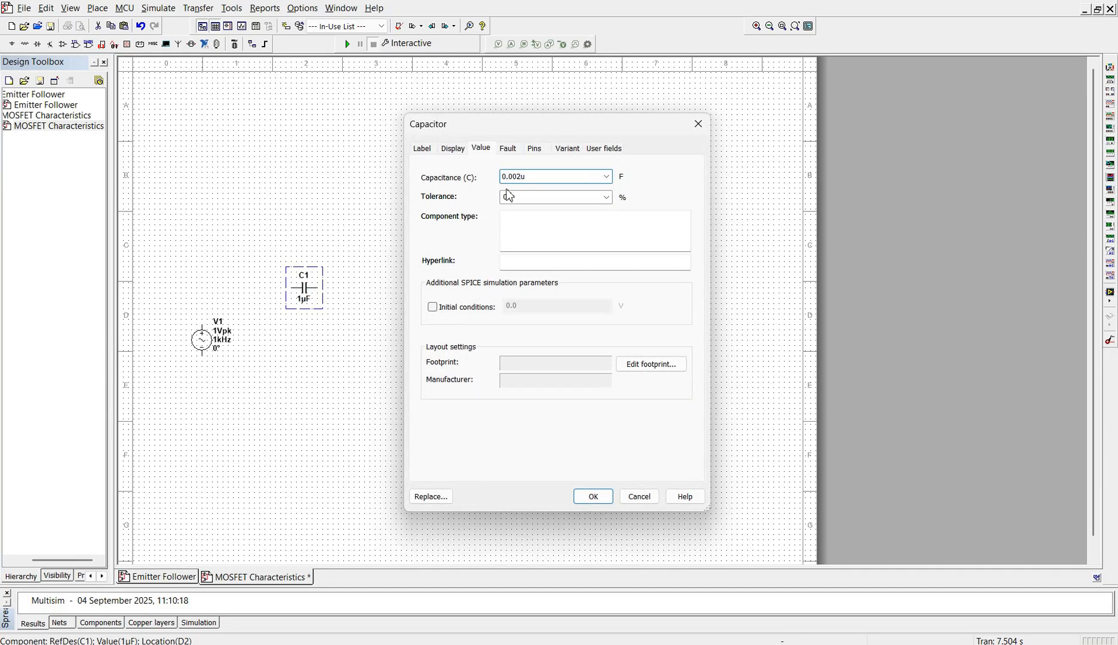
{"action": "left_click", "coordinate": [593, 497]}
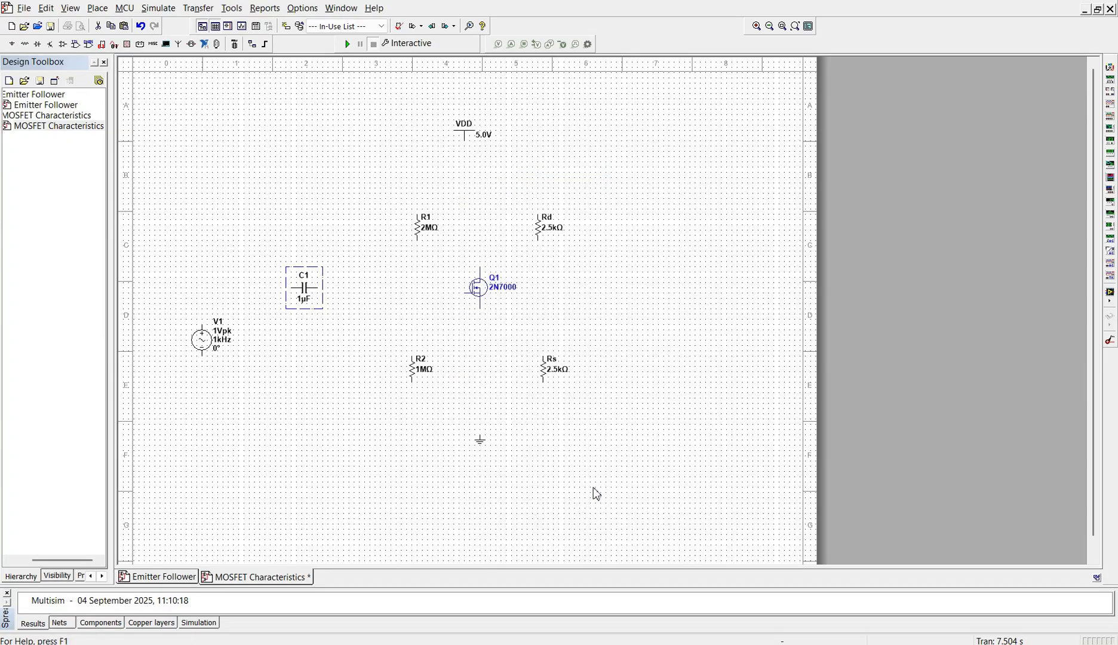
{"action": "left_click", "coordinate": [304, 291]}
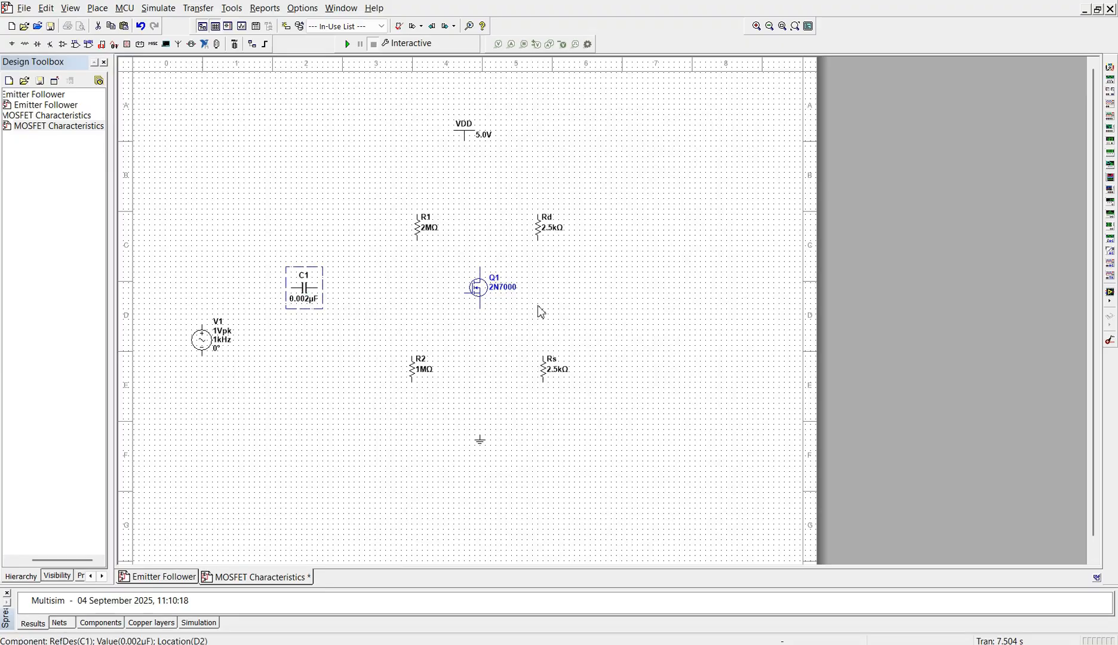
{"action": "left_click", "coordinate": [565, 314]}
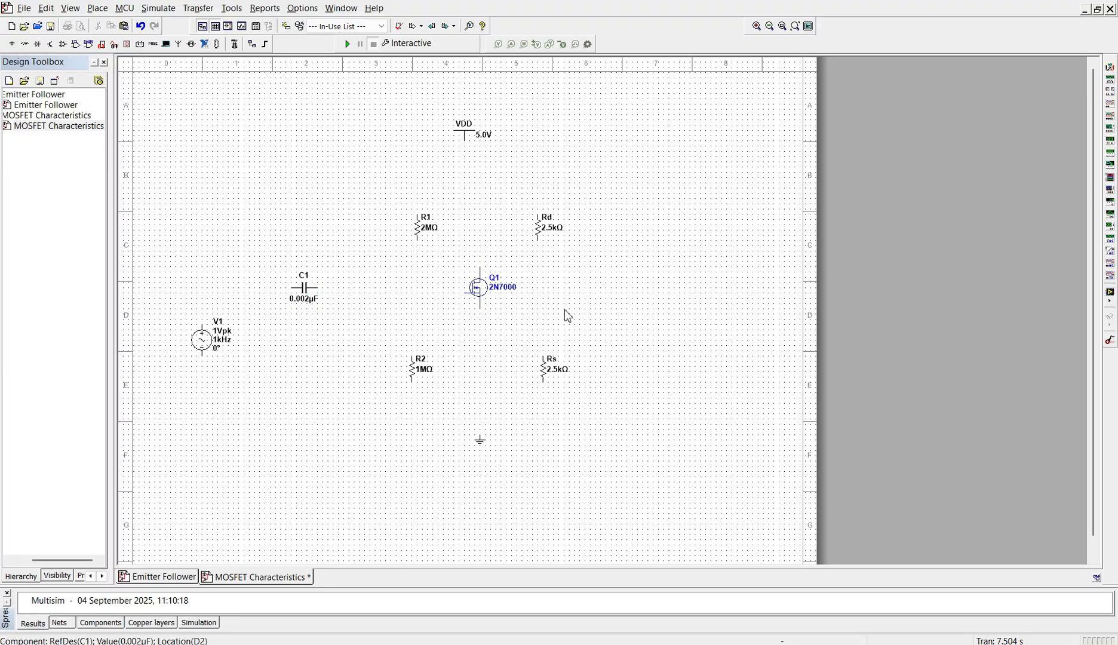
{"action": "left_click", "coordinate": [568, 269]}
Set the capacitance of C2 to 0.636 µF.
{"action": "double_click", "coordinate": [583, 275]}
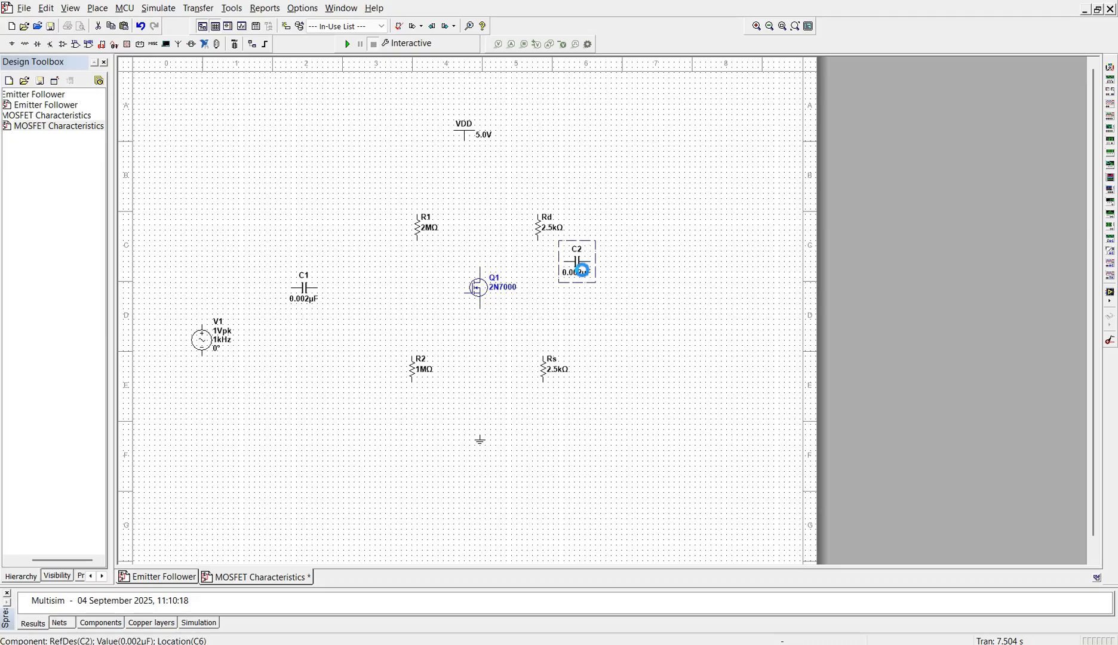
{"action": "left_click", "coordinate": [522, 176]}
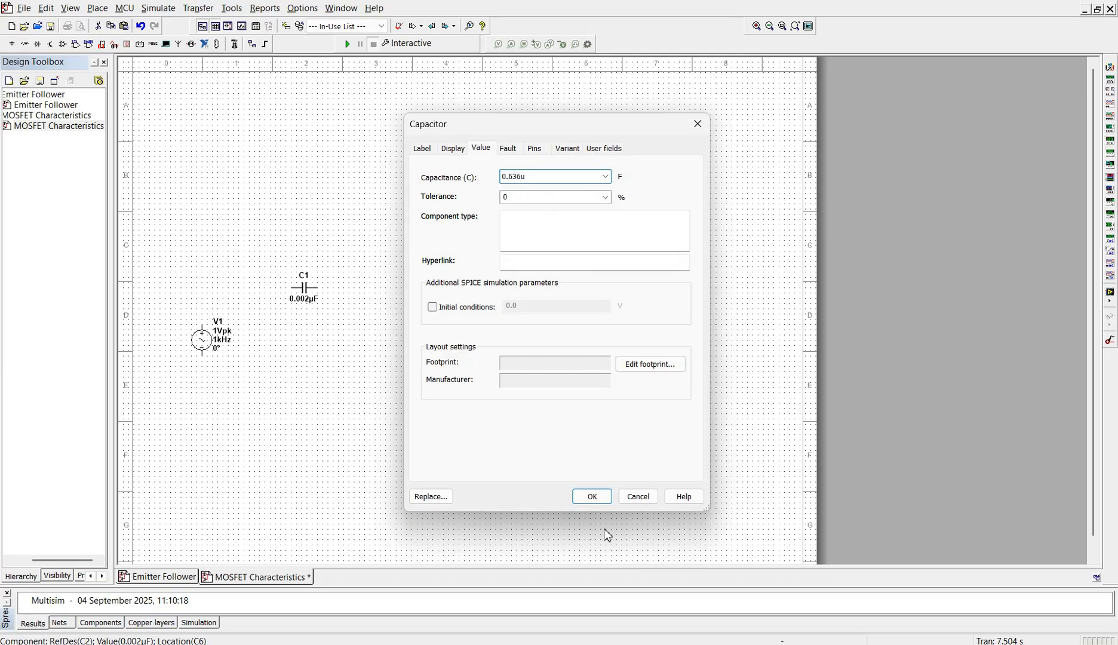
{"action": "left_click", "coordinate": [601, 499]}
Place a copy of capacitor C2 to the right of Rs and rotate it 90° clockwise to vertical.
{"action": "left_click", "coordinate": [576, 281]}
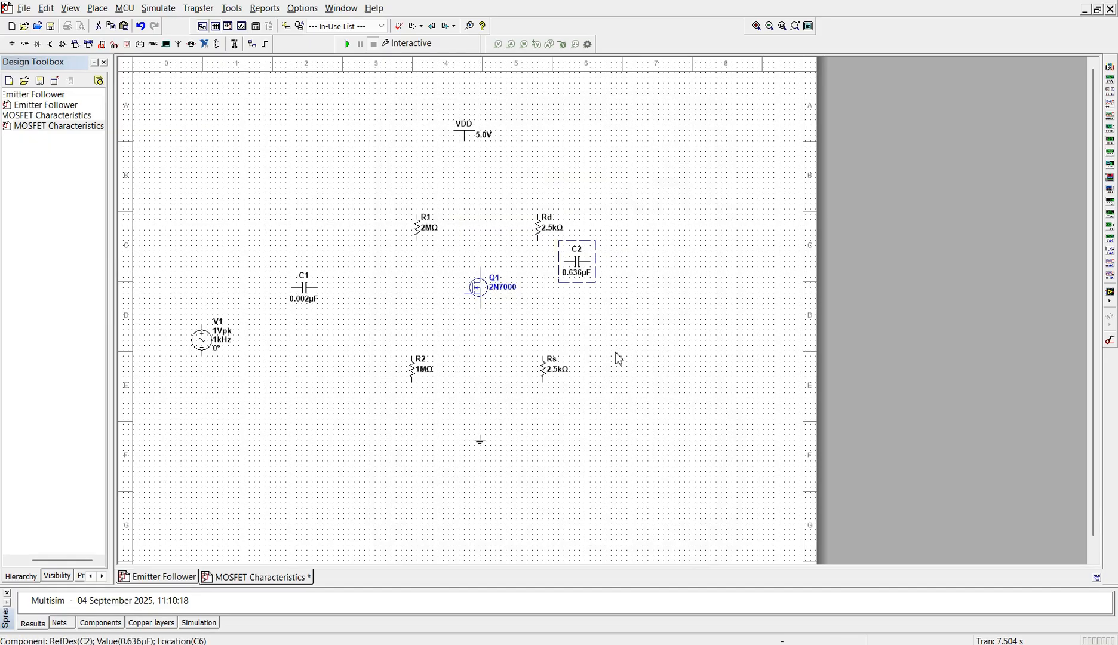
{"action": "key", "text": "ctrl+v"}
{"action": "left_click", "coordinate": [609, 375]}
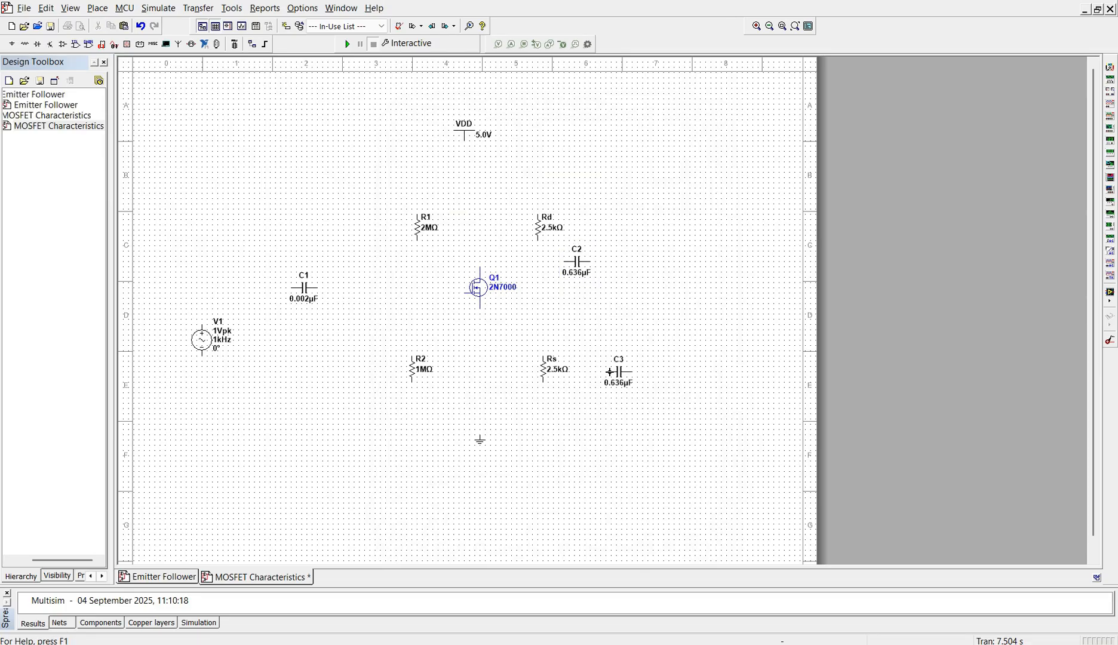
{"action": "left_click", "coordinate": [618, 381]}
{"action": "right_click", "coordinate": [620, 383]}
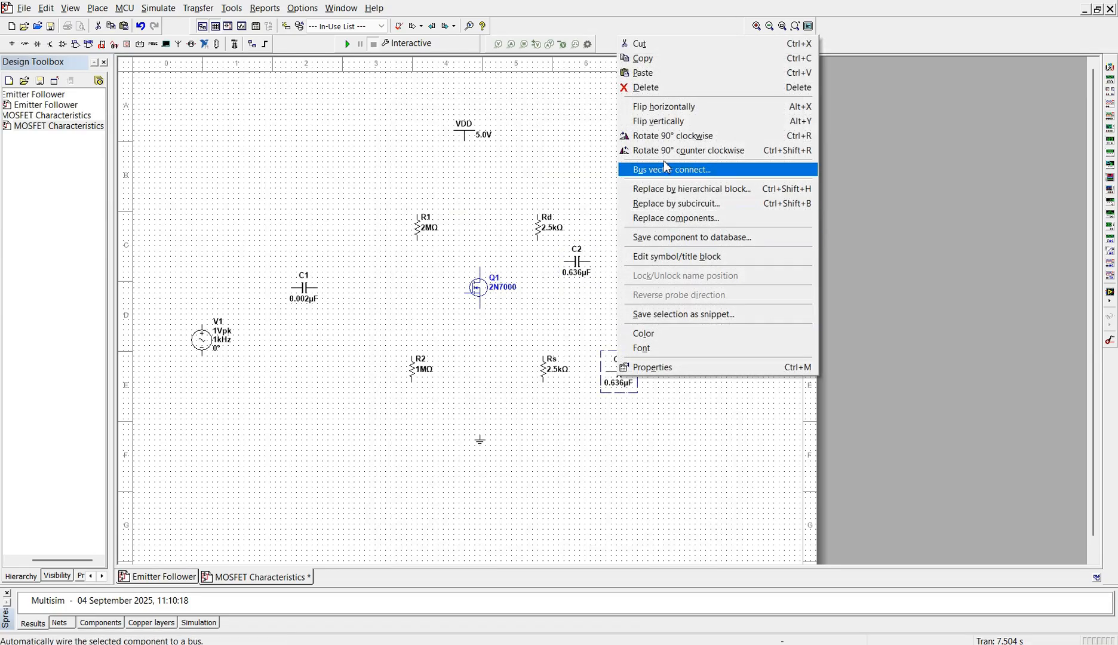
{"action": "left_click", "coordinate": [669, 135]}
Set the capacitance of C3 to 6.396 µF.
{"action": "double_click", "coordinate": [633, 380]}
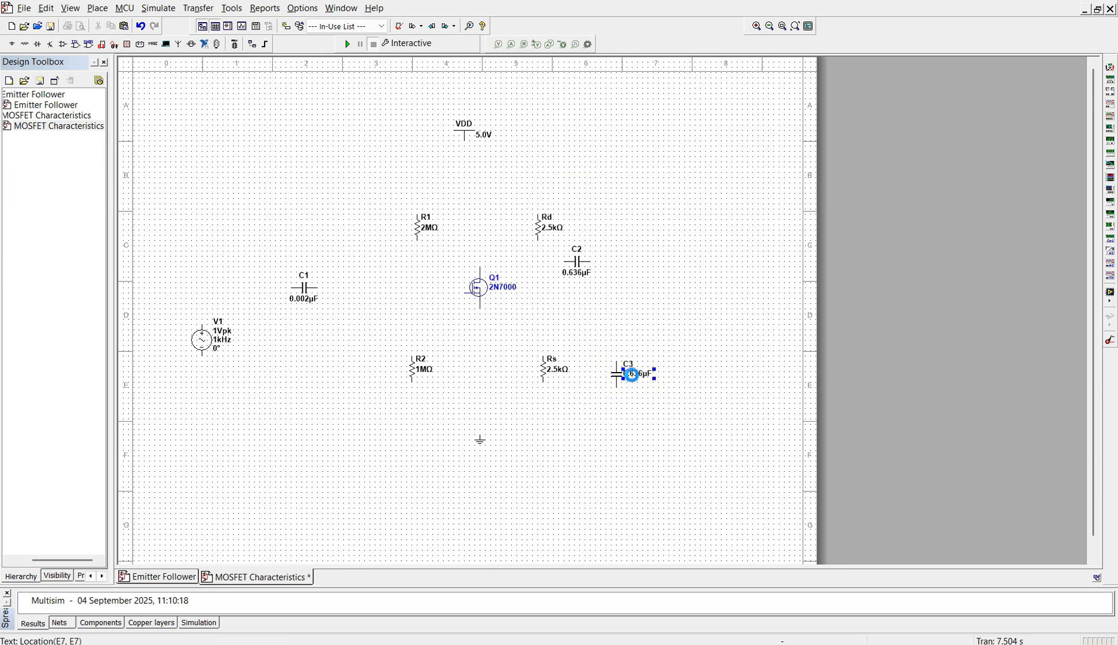
{"action": "left_click", "coordinate": [524, 177]}
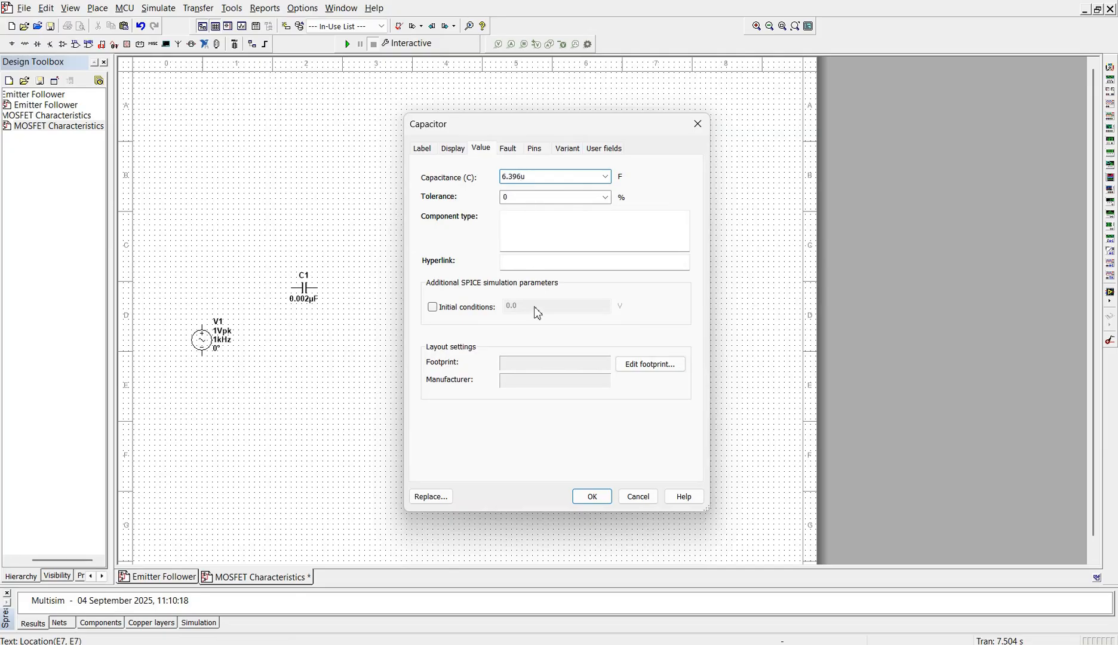
{"action": "left_click", "coordinate": [593, 496]}
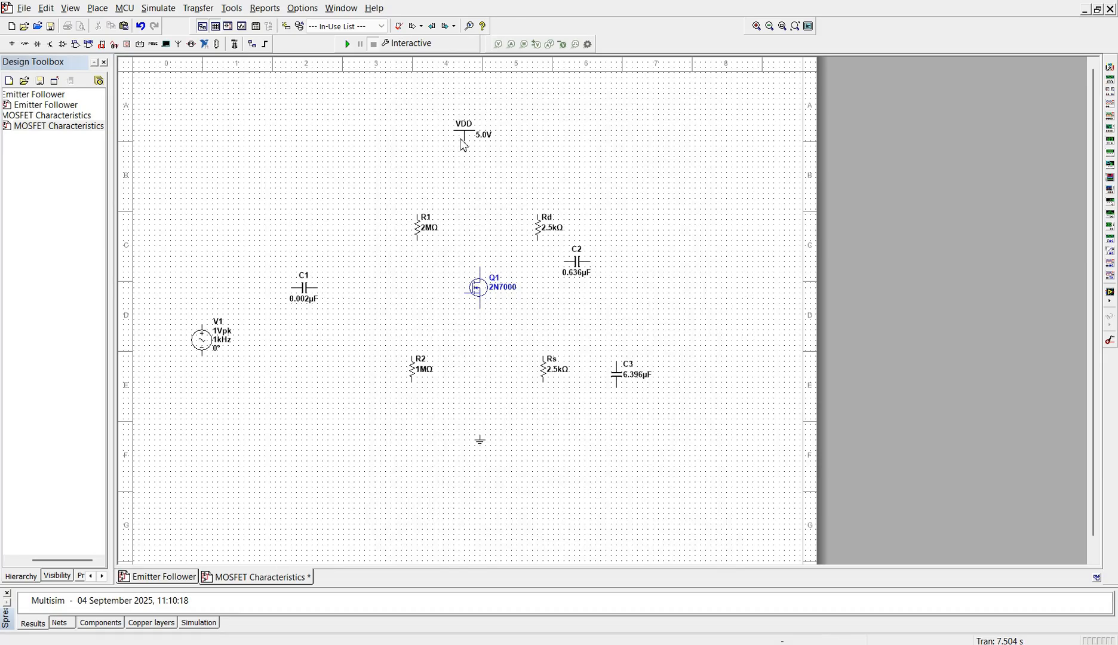
Set the VDD supply voltage to 15 V.
{"action": "double_click", "coordinate": [485, 137]}
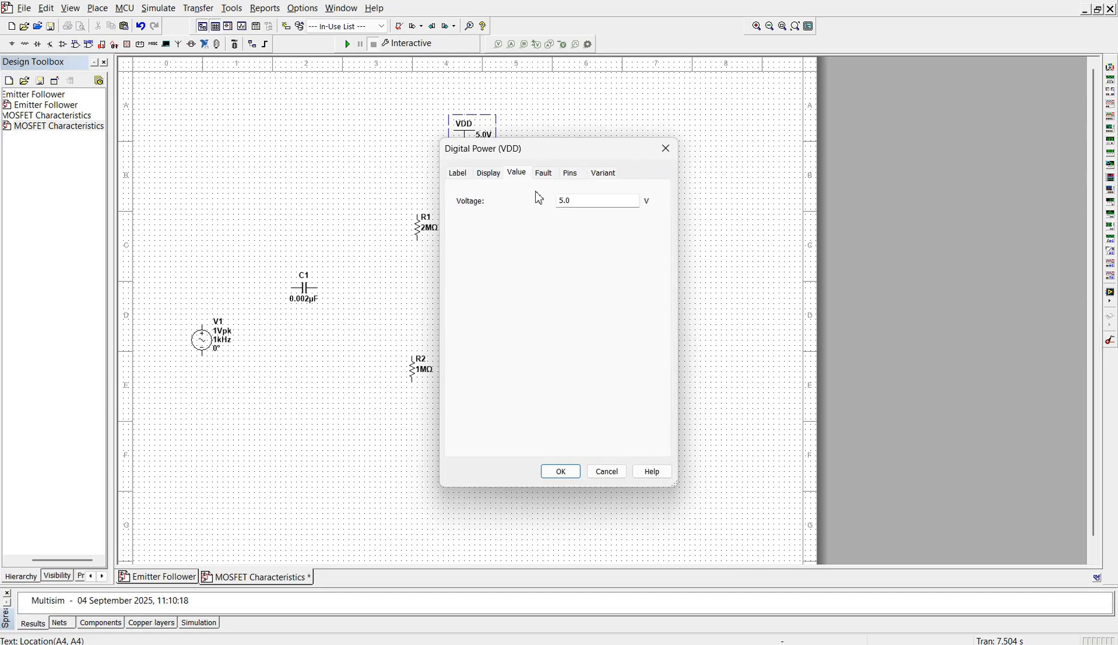
{"action": "left_click", "coordinate": [562, 202]}
{"action": "left_click", "coordinate": [561, 472]}
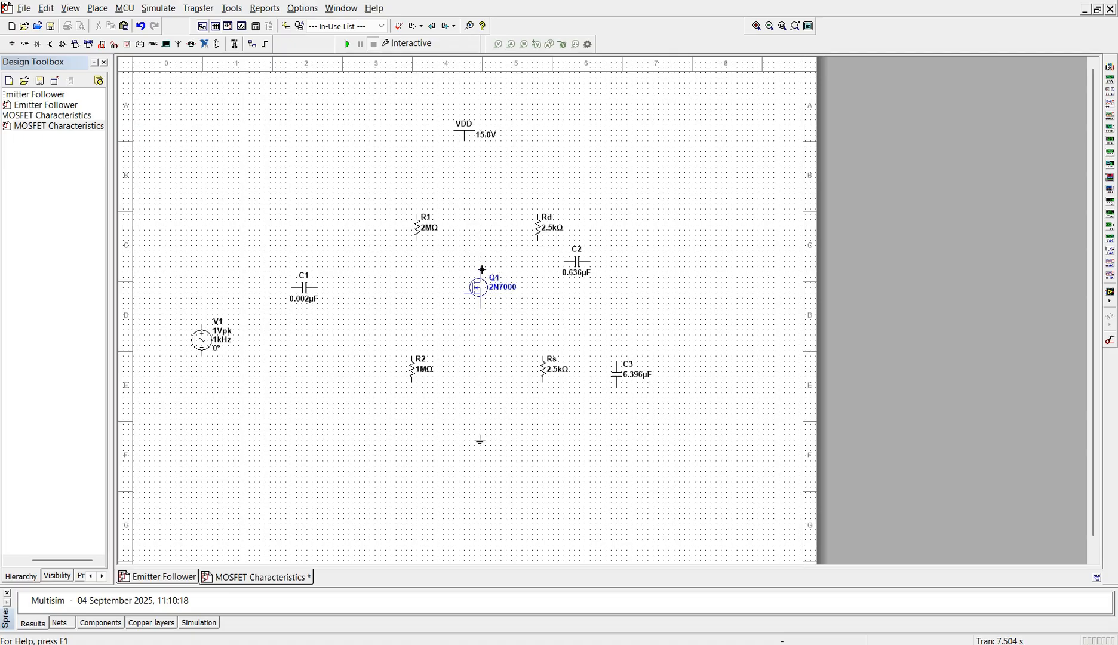
Wire the MOSFET's drain to the lower end of Rd and shift Rd slightly upward.
{"action": "left_click", "coordinate": [480, 268]}
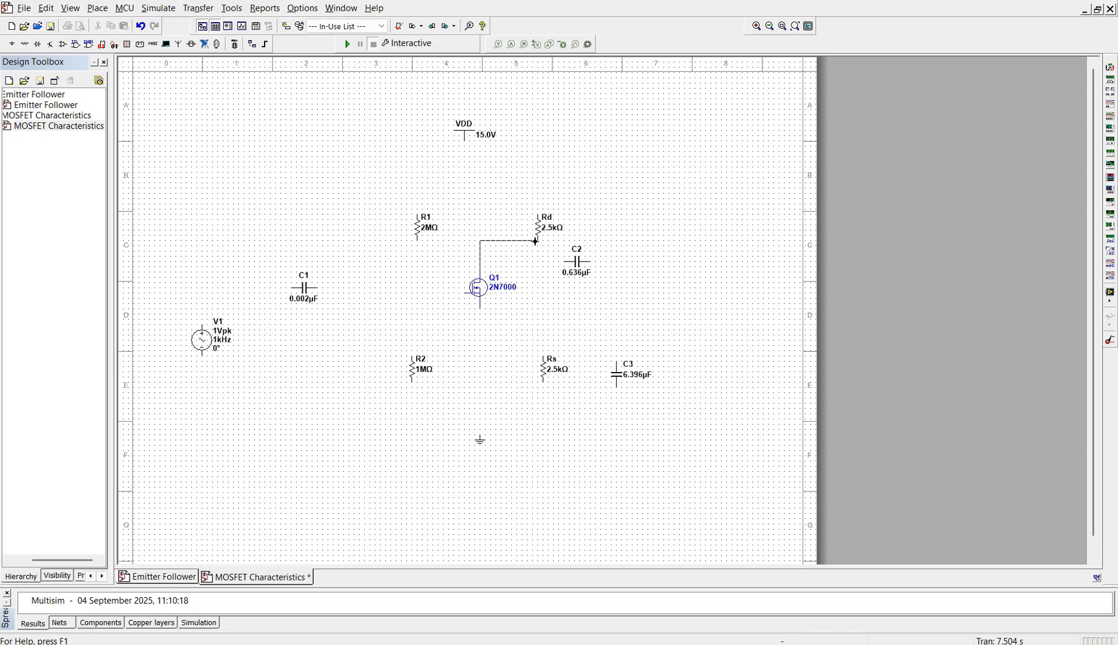
{"action": "left_click", "coordinate": [540, 244]}
{"action": "left_click", "coordinate": [544, 233]}
{"action": "left_click_drag", "start_coordinate": [541, 233], "coordinate": [541, 228]}
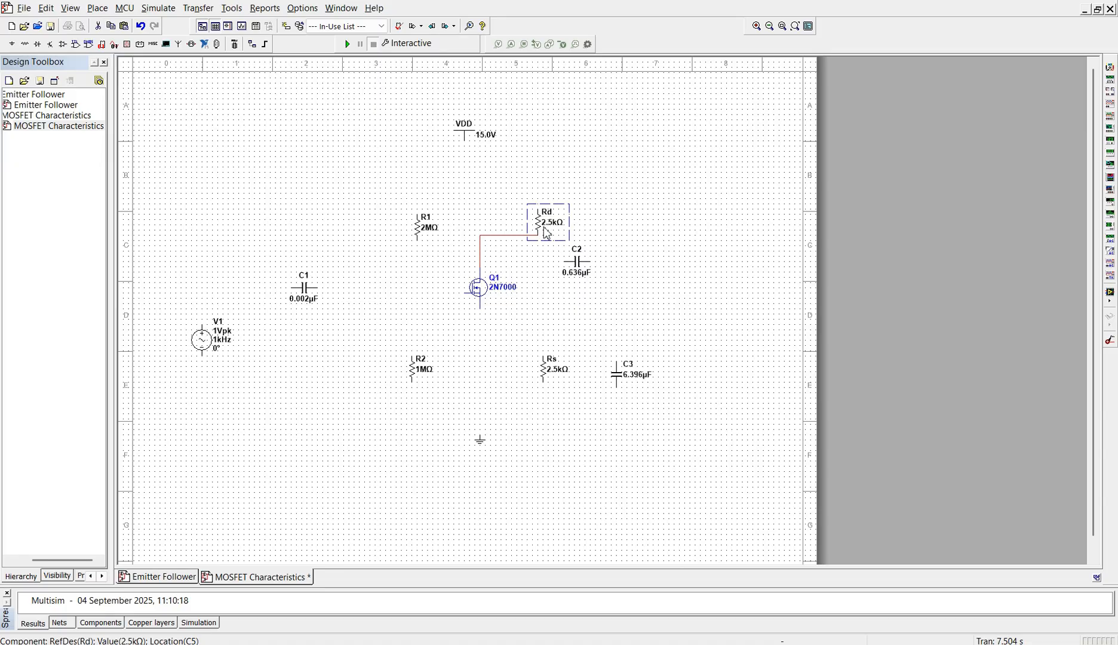
{"action": "left_click", "coordinate": [595, 224]}
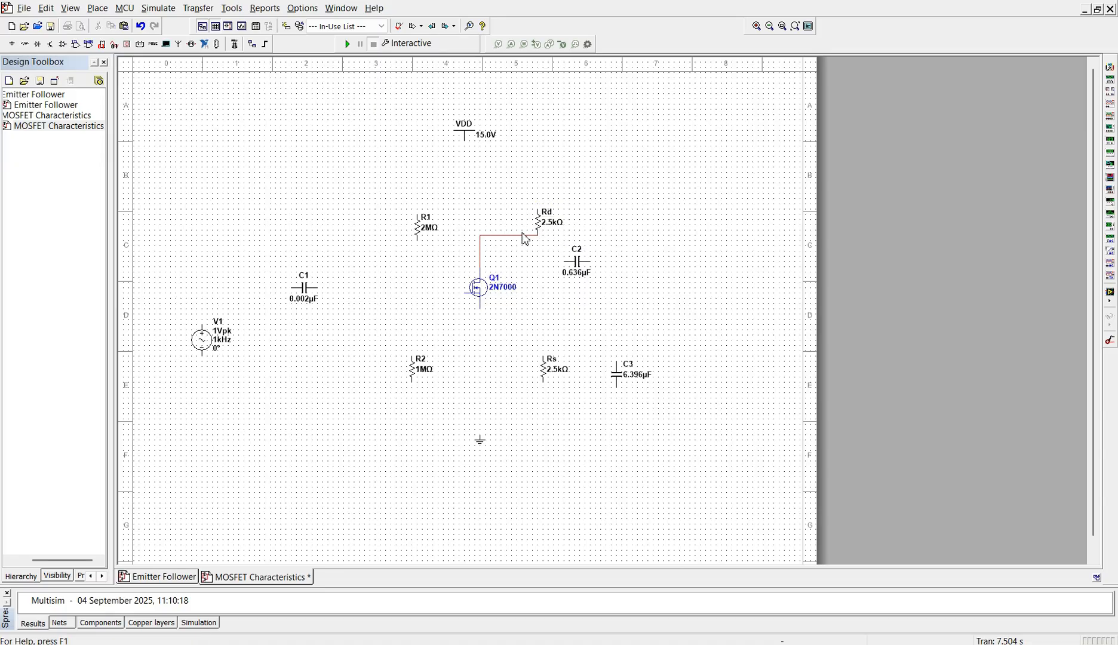
Replace the wire between Q1's drain and Rd's lower end with a new one, and wire Rd's upper end to VDD.
{"action": "left_click", "coordinate": [528, 237]}
{"action": "key", "text": "Delete"}
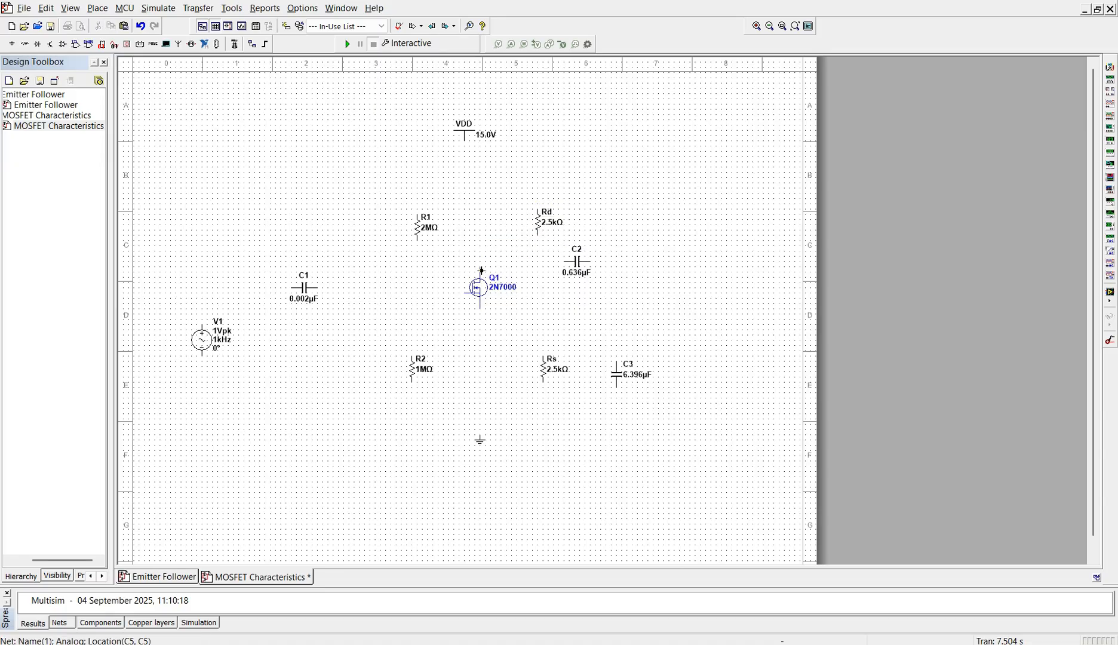
{"action": "left_click", "coordinate": [482, 270]}
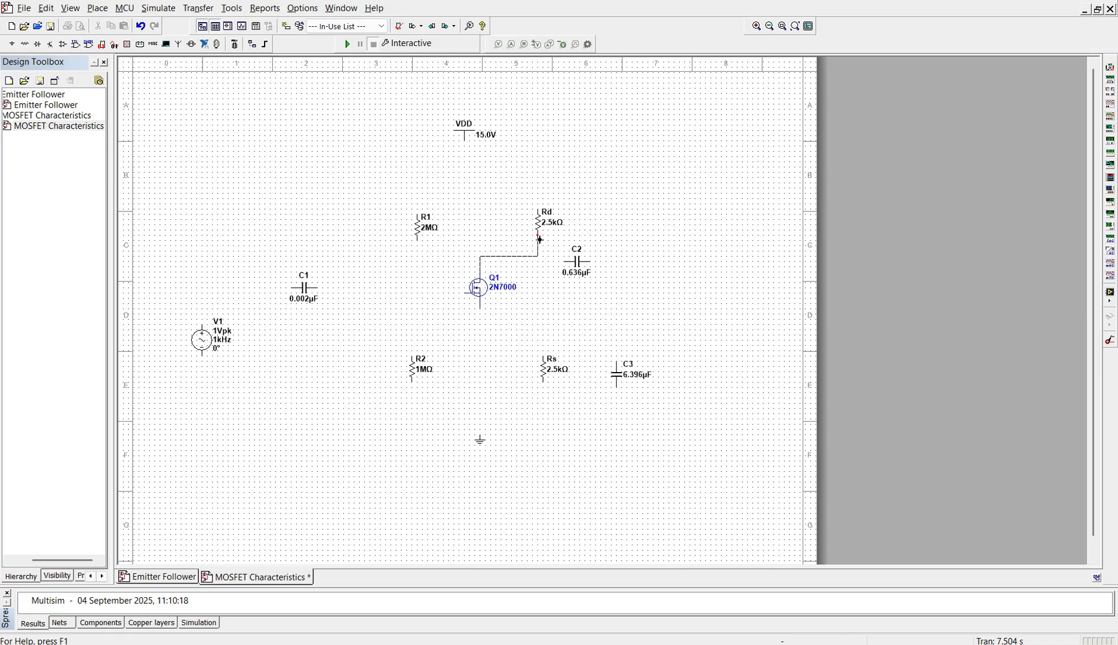
{"action": "left_click", "coordinate": [539, 239]}
{"action": "left_click", "coordinate": [540, 209]}
{"action": "left_click", "coordinate": [465, 141]}
Move resistor R1 a few grid steps to the left and slightly upward.
{"action": "key", "text": "Left"}
{"action": "key", "text": "Left"}
{"action": "key", "text": "Left"}
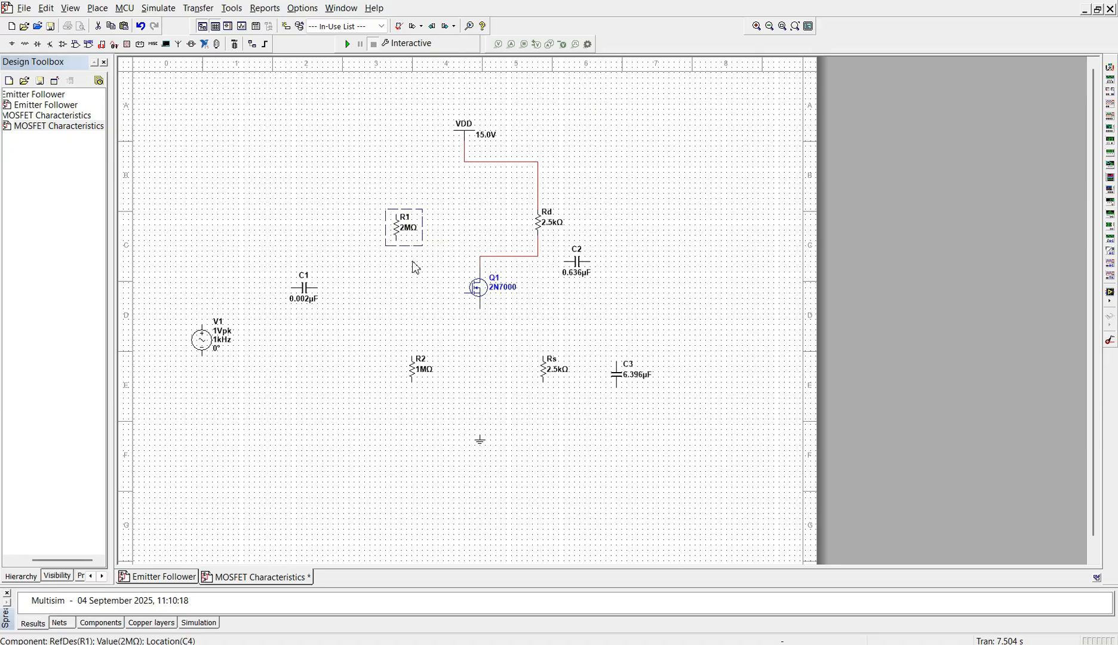
{"action": "key", "text": "Up"}
{"action": "key", "text": "Up"}
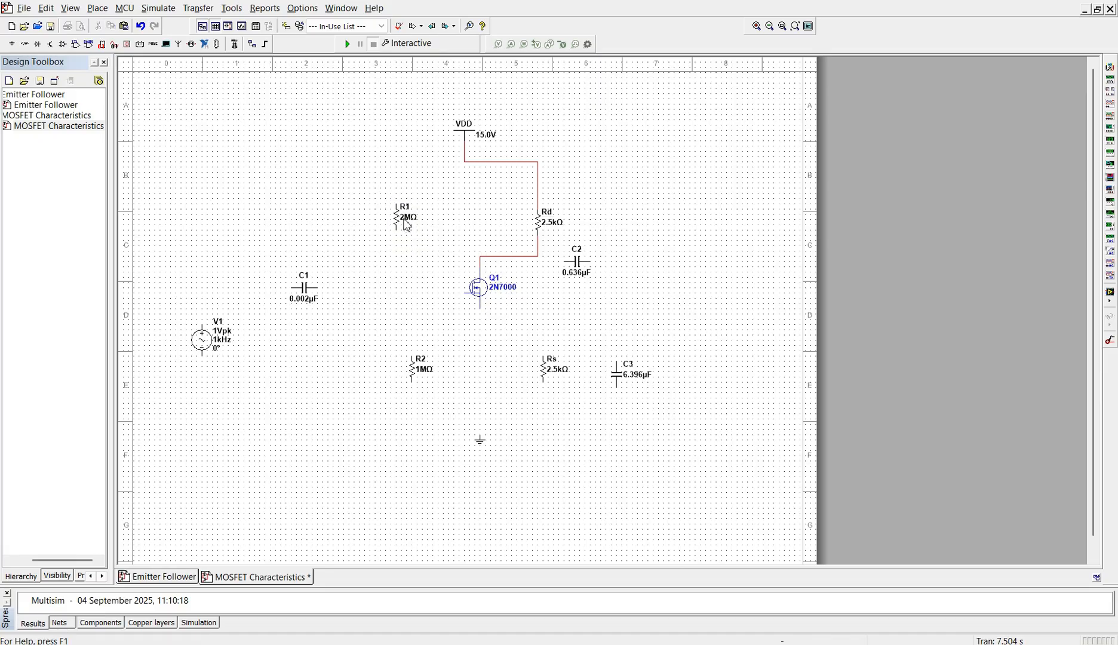
Wire R1's upper end to the VDD line and its lower end to the gate of Q1.
{"action": "left_click", "coordinate": [397, 203]}
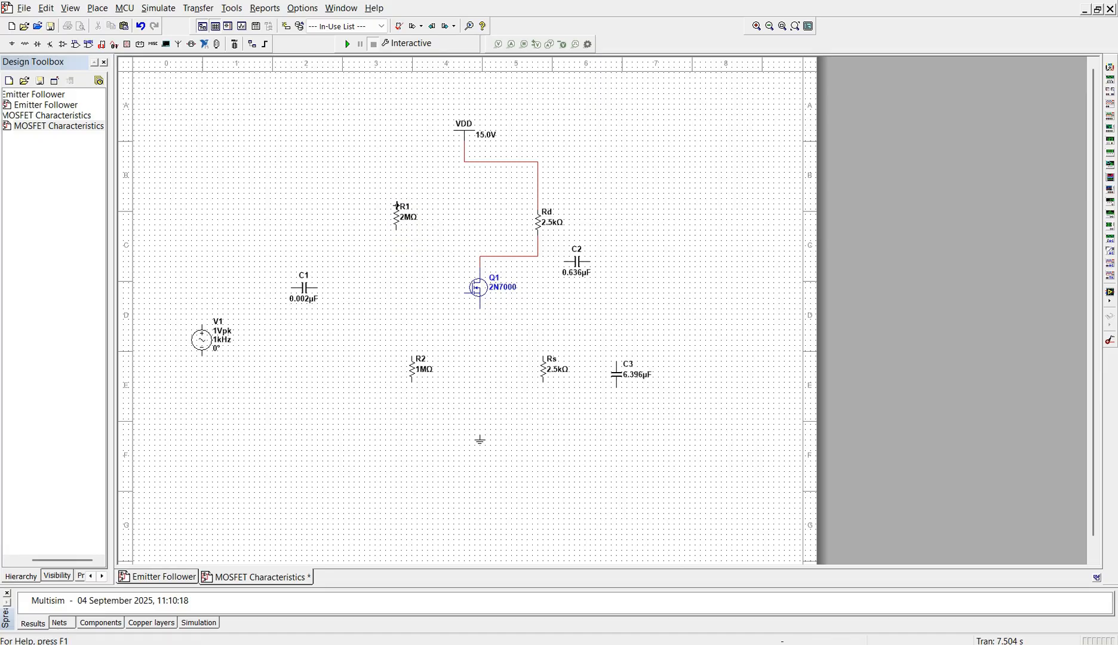
{"action": "left_click", "coordinate": [466, 162]}
{"action": "left_click", "coordinate": [397, 232]}
{"action": "left_click", "coordinate": [466, 295]}
Move R2 left beneath R1 and wire its upper end to the gate wire.
{"action": "left_click_drag", "start_coordinate": [412, 370], "coordinate": [401, 374]}
{"action": "left_click", "coordinate": [467, 373]}
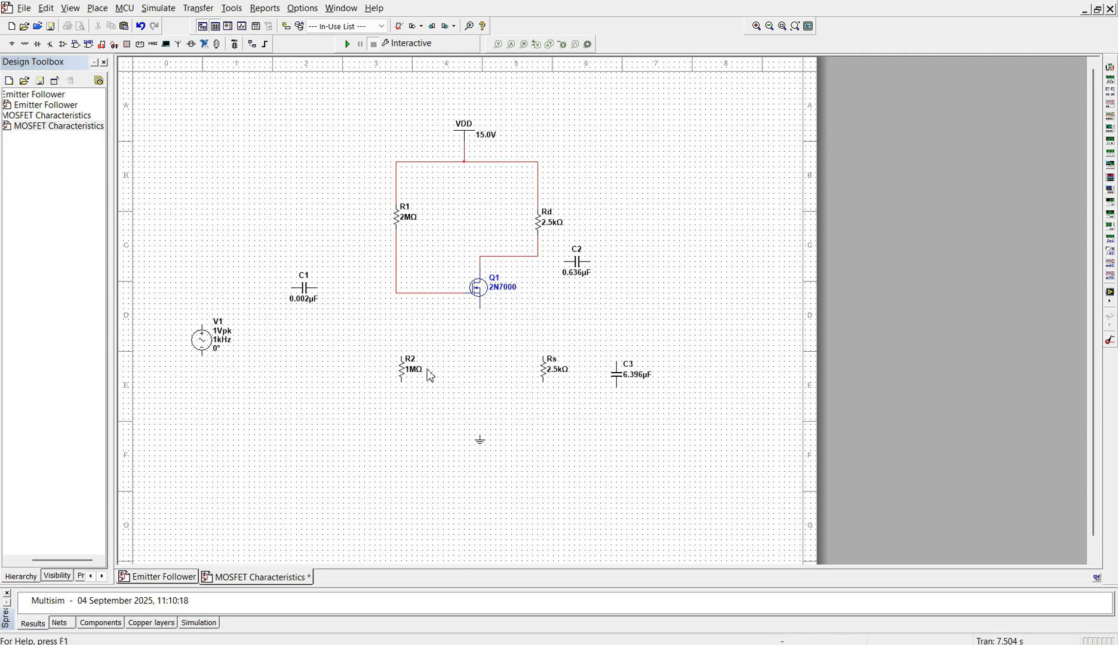
{"action": "left_click", "coordinate": [401, 357]}
{"action": "left_click", "coordinate": [398, 294]}
Nudge R2 left to align it with R1 and straighten the wire between them.
{"action": "left_click", "coordinate": [405, 380]}
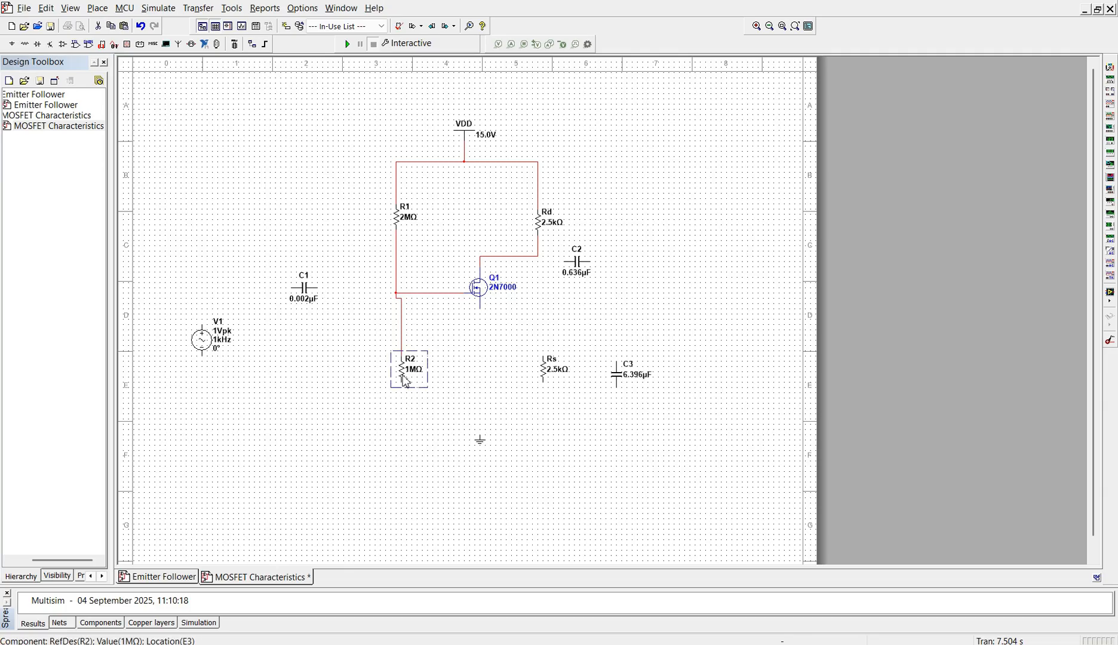
{"action": "key", "text": "Left"}
{"action": "left_click", "coordinate": [446, 390]}
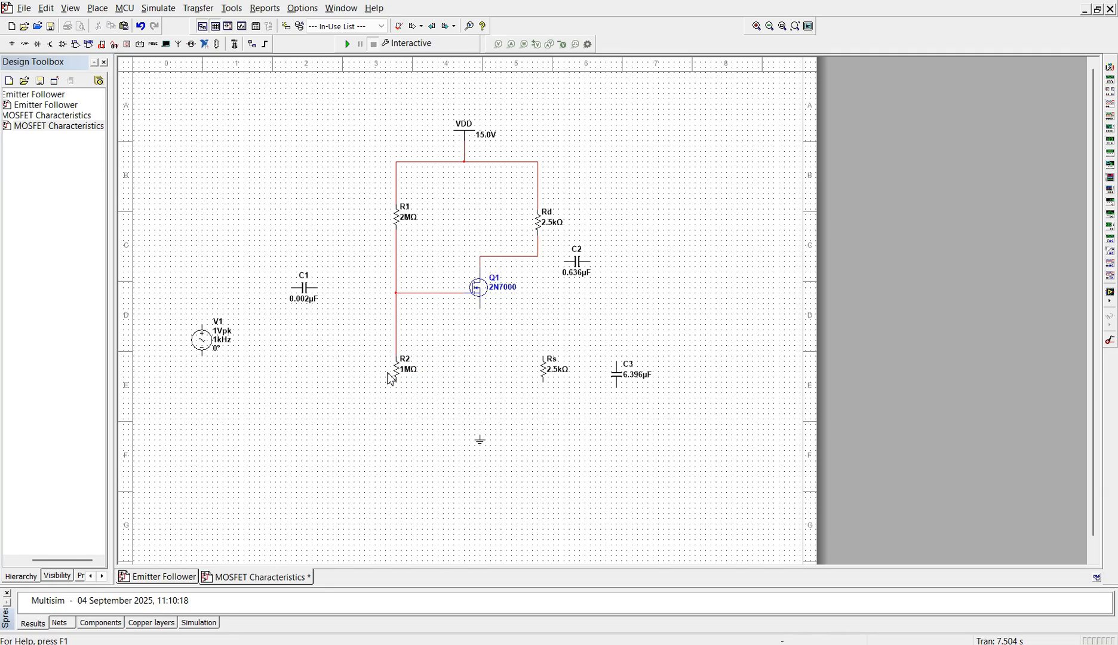
Move R2 up a few grid steps and wire its lower end to the ground symbol below Q1.
{"action": "left_click", "coordinate": [395, 376]}
{"action": "key", "text": "Up"}
{"action": "key", "text": "Up"}
{"action": "key", "text": "Up"}
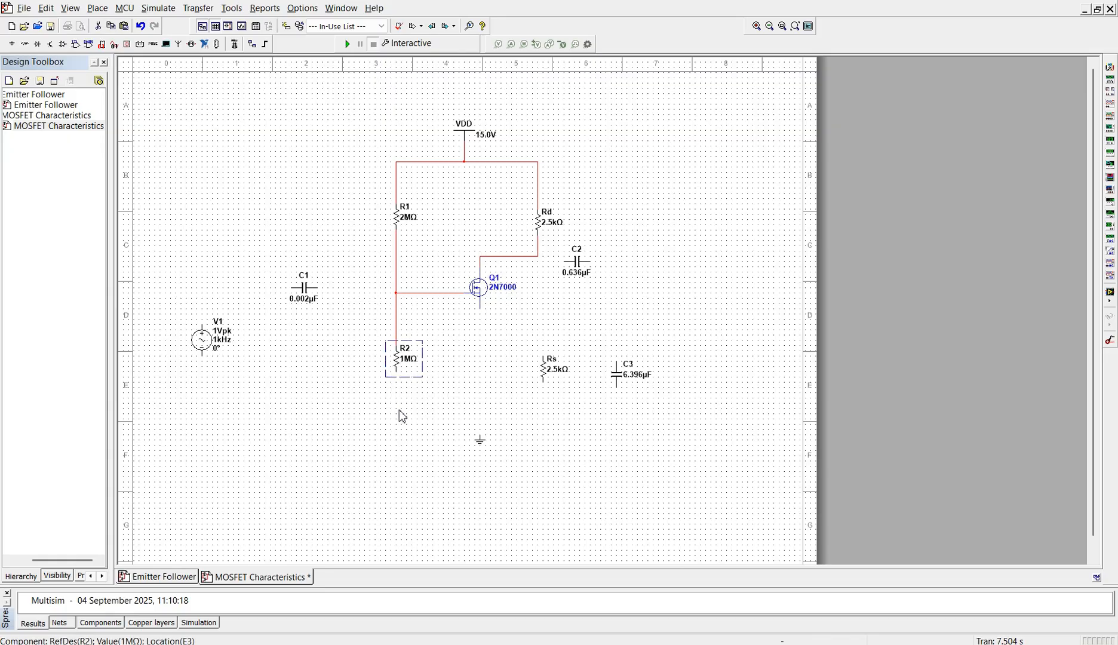
{"action": "left_click", "coordinate": [396, 375]}
{"action": "left_click", "coordinate": [395, 368]}
{"action": "left_click", "coordinate": [402, 392]}
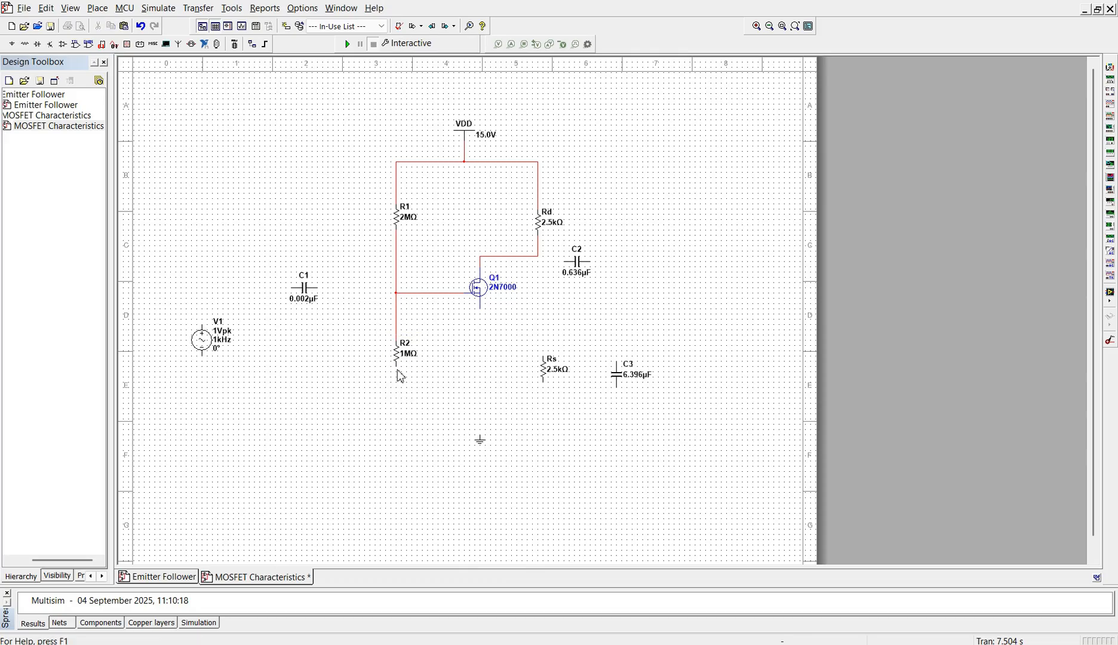
{"action": "left_click", "coordinate": [396, 370]}
{"action": "left_click", "coordinate": [480, 434]}
Move Rs left and slightly upward so that it lines up vertically beneath Rd.
{"action": "left_click", "coordinate": [542, 371]}
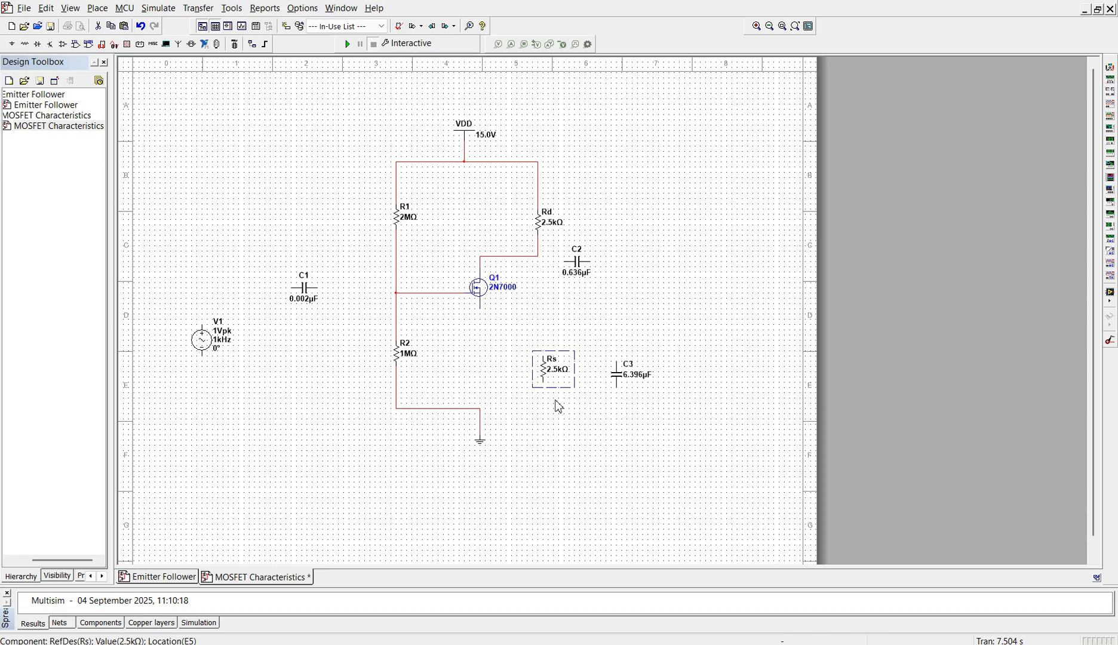
{"action": "key", "text": "Left"}
{"action": "key", "text": "Up"}
{"action": "key", "text": "Up"}
{"action": "key", "text": "Left"}
{"action": "key", "text": "Left"}
{"action": "key", "text": "Left"}
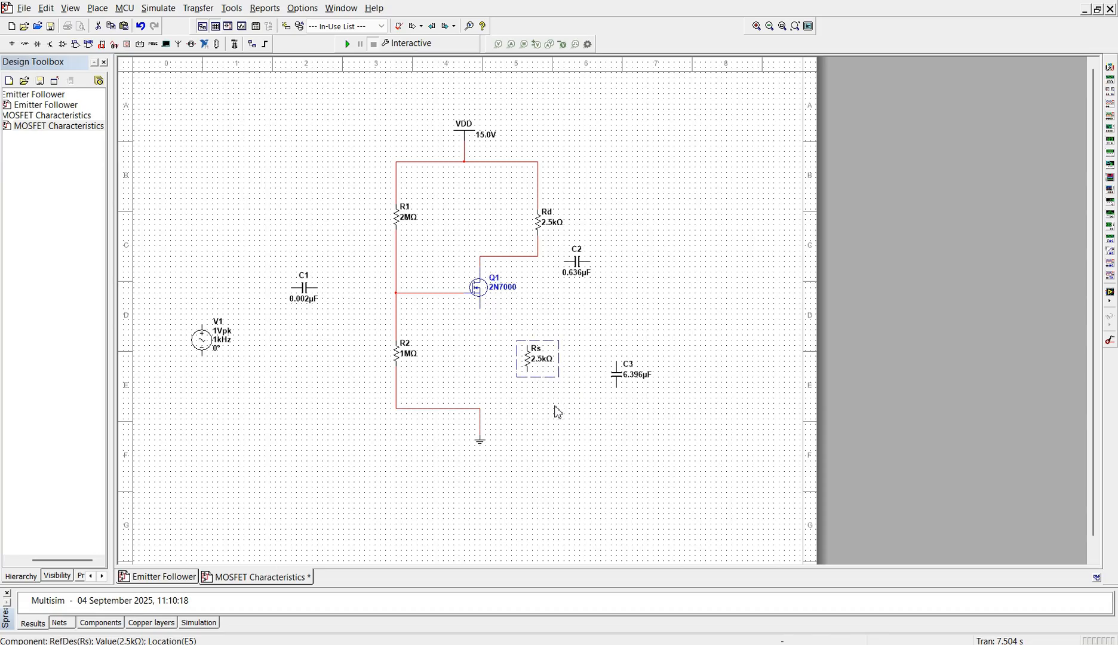
{"action": "left_click", "coordinate": [557, 408]}
{"action": "left_click", "coordinate": [542, 348]}
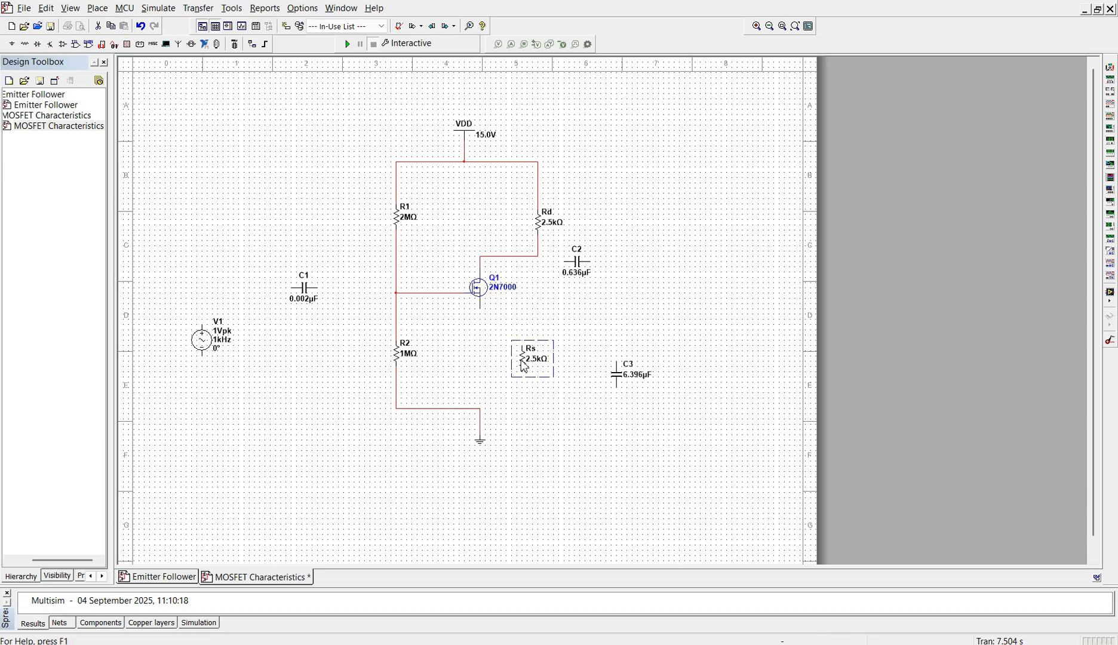
{"action": "key", "text": "Right"}
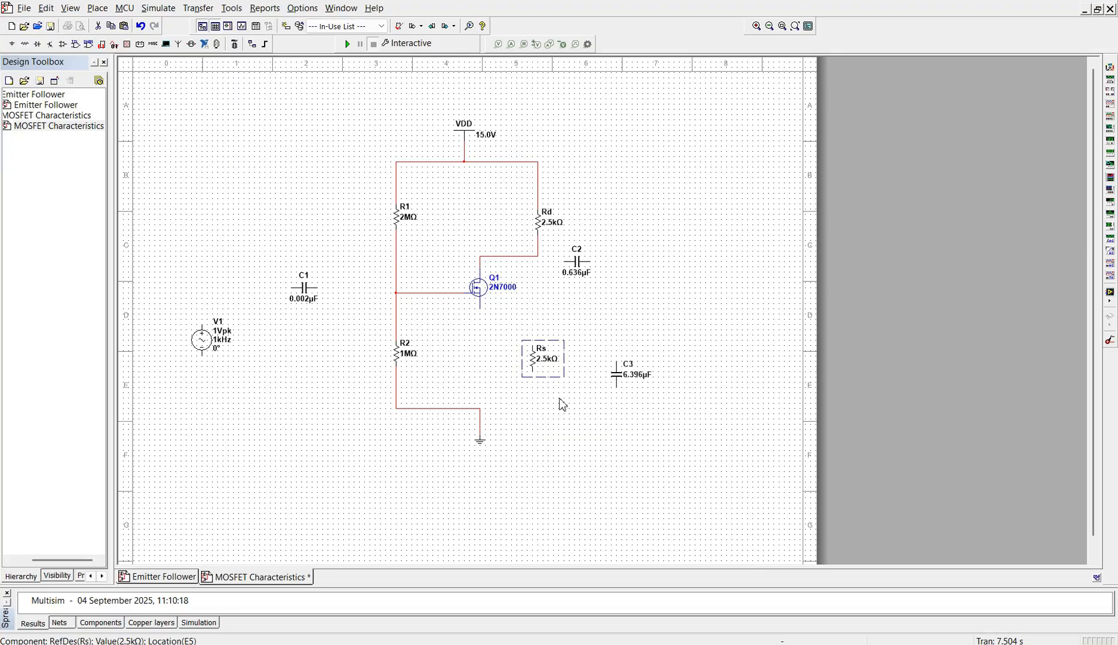
{"action": "key", "text": "Right"}
{"action": "left_click", "coordinate": [561, 405]}
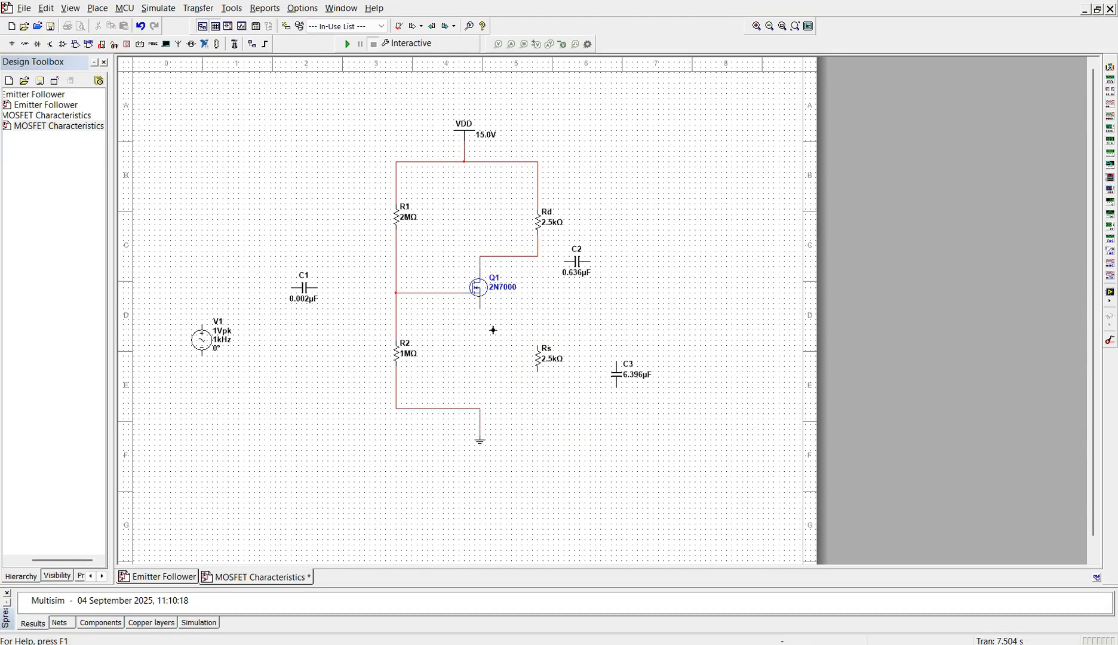
Wire the source of Q1 to Rs's upper end and Rs's lower end to the ground line.
{"action": "left_click", "coordinate": [480, 308]}
{"action": "left_click", "coordinate": [539, 346]}
{"action": "left_click", "coordinate": [540, 373]}
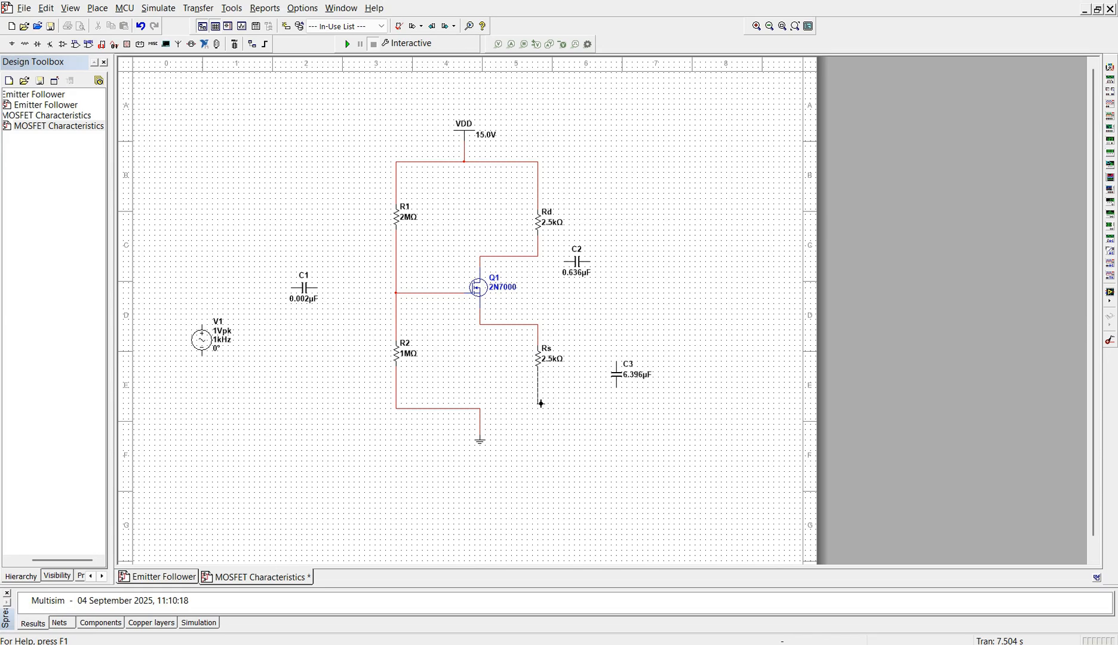
{"action": "left_click", "coordinate": [482, 409]}
Wire capacitor C3 in parallel with Rs, between the source wire and the ground line.
{"action": "left_click", "coordinate": [618, 363]}
{"action": "left_click", "coordinate": [539, 324]}
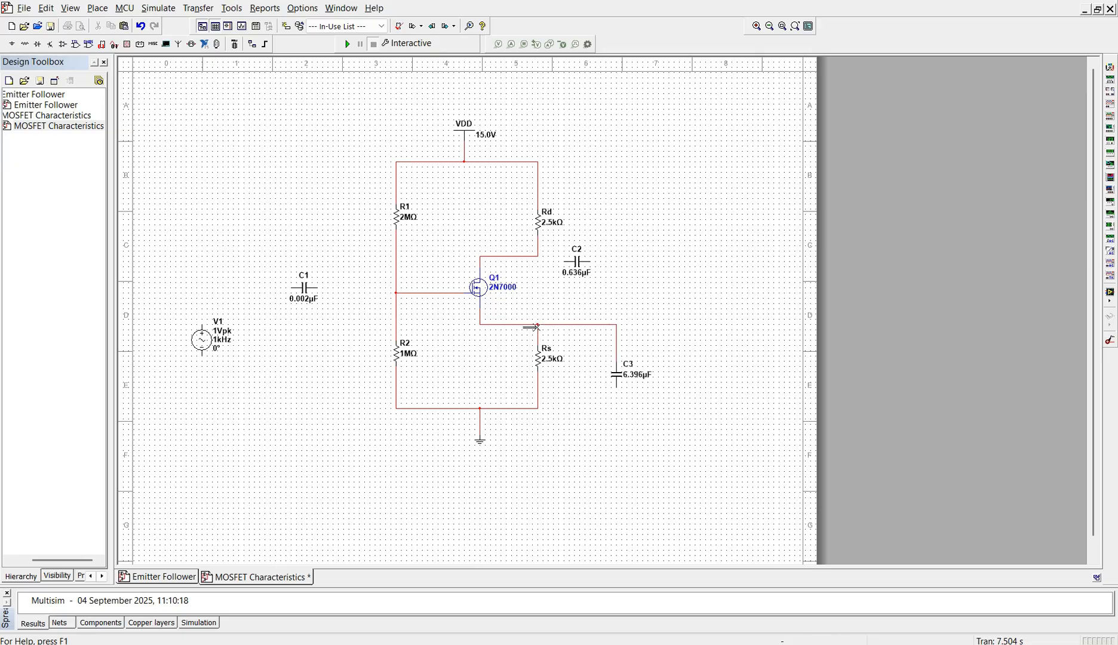
{"action": "left_click", "coordinate": [619, 389]}
{"action": "left_click", "coordinate": [538, 408]}
Move C2 one grid step up and three to the right, level with the drain wire.
{"action": "left_click", "coordinate": [578, 272]}
{"action": "key", "text": "Up"}
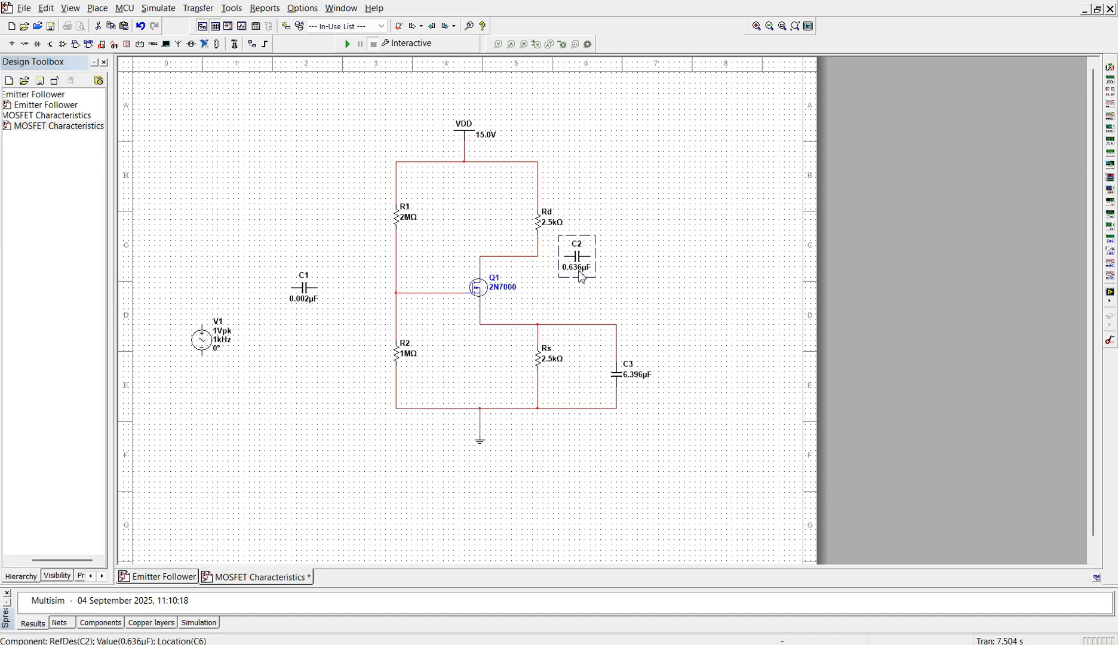
{"action": "key", "text": "Right"}
{"action": "key", "text": "Right"}
{"action": "key", "text": "Right"}
{"action": "left_click", "coordinate": [682, 294]}
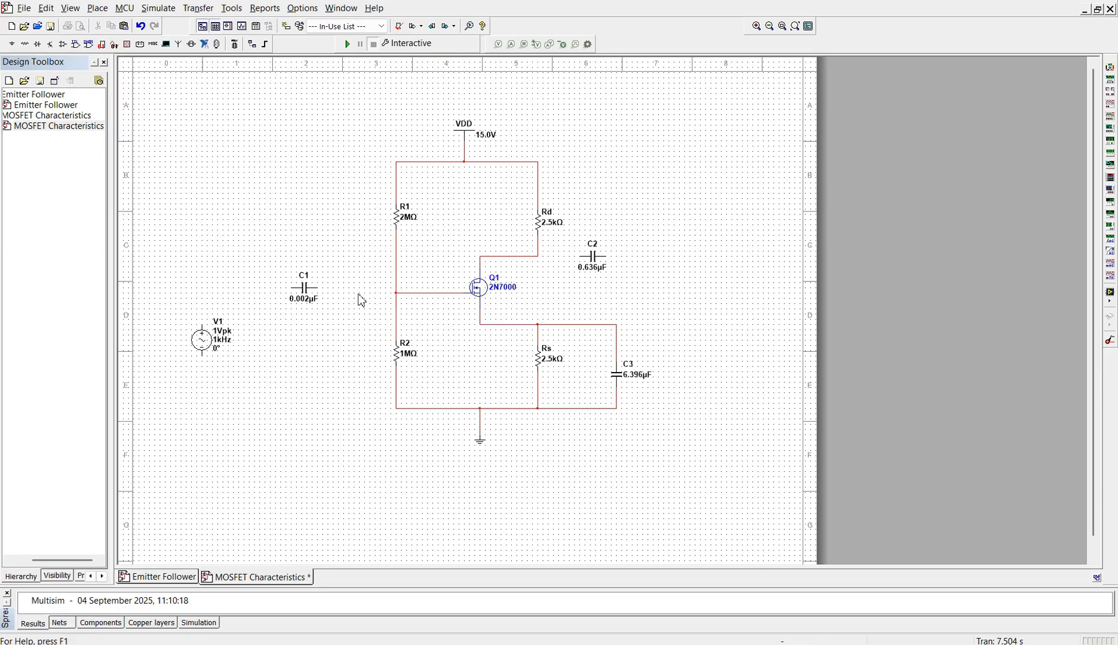
Move C1 down one grid step and wire its right end to the gate junction between R1 and R2.
{"action": "left_click", "coordinate": [307, 301]}
{"action": "key", "text": "Down"}
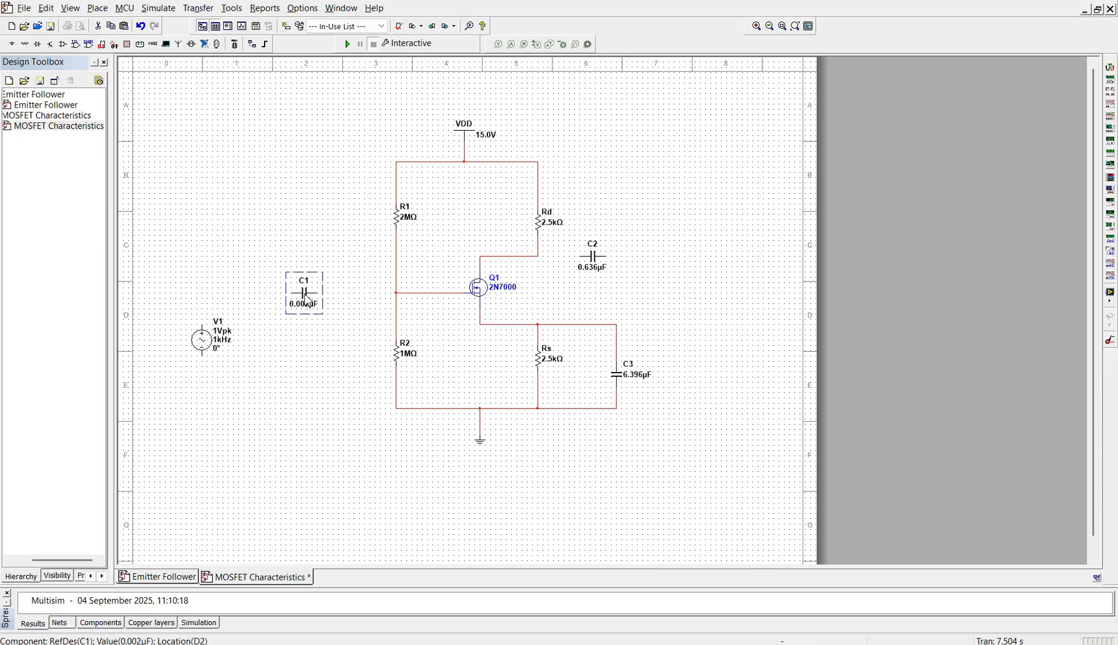
{"action": "left_click", "coordinate": [343, 307]}
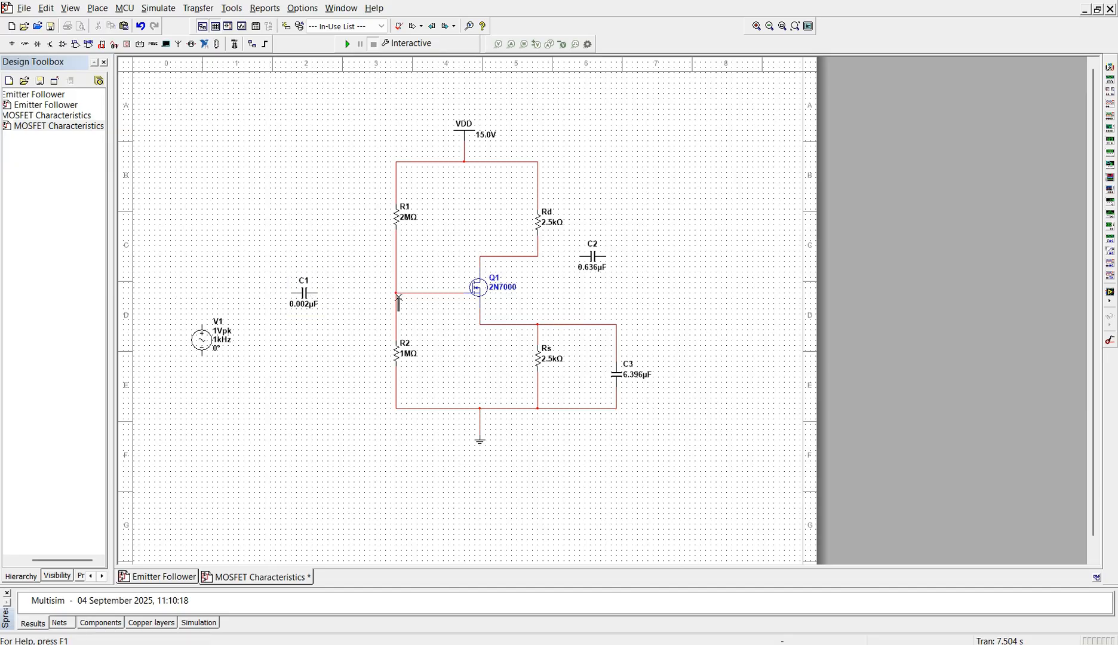
{"action": "left_click", "coordinate": [320, 294]}
{"action": "left_click", "coordinate": [397, 295]}
Wire V1 between C1's free end and the ground line, and set its peak voltage to 100 mV.
{"action": "left_click", "coordinate": [260, 293]}
{"action": "left_click", "coordinate": [203, 331]}
{"action": "left_click", "coordinate": [204, 359]}
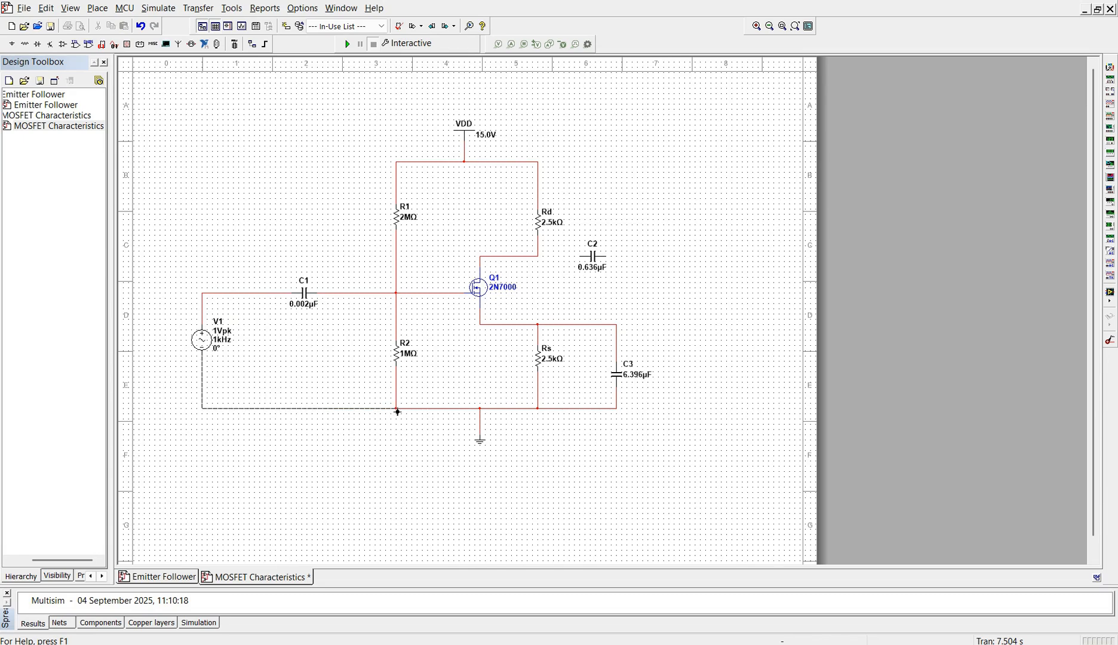
{"action": "left_click", "coordinate": [398, 412]}
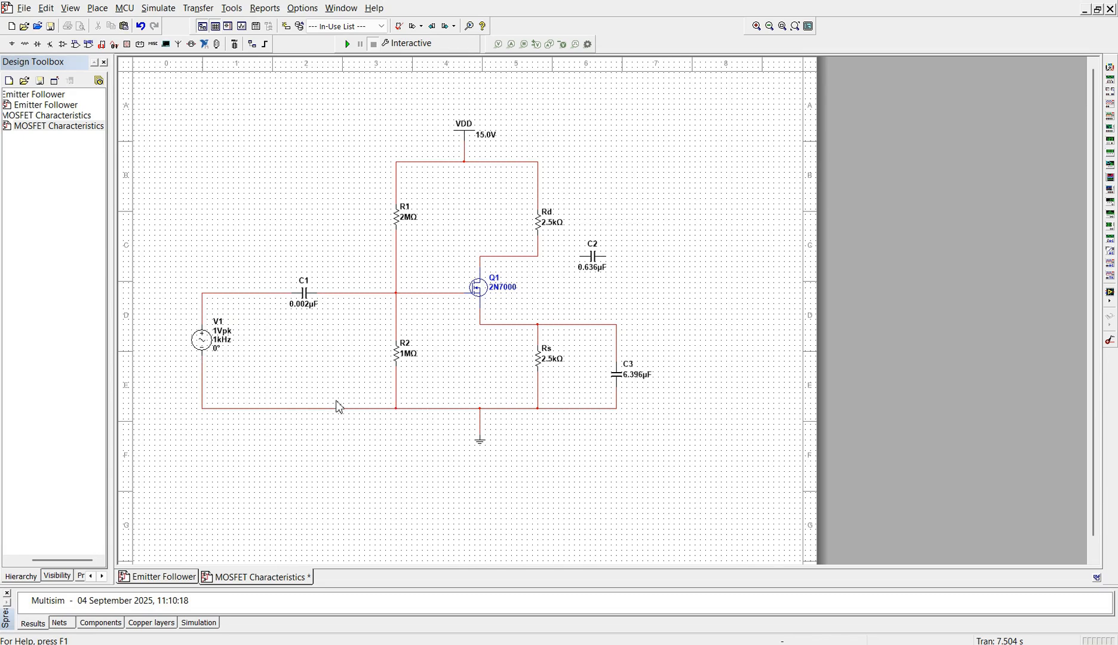
{"action": "double_click", "coordinate": [222, 340]}
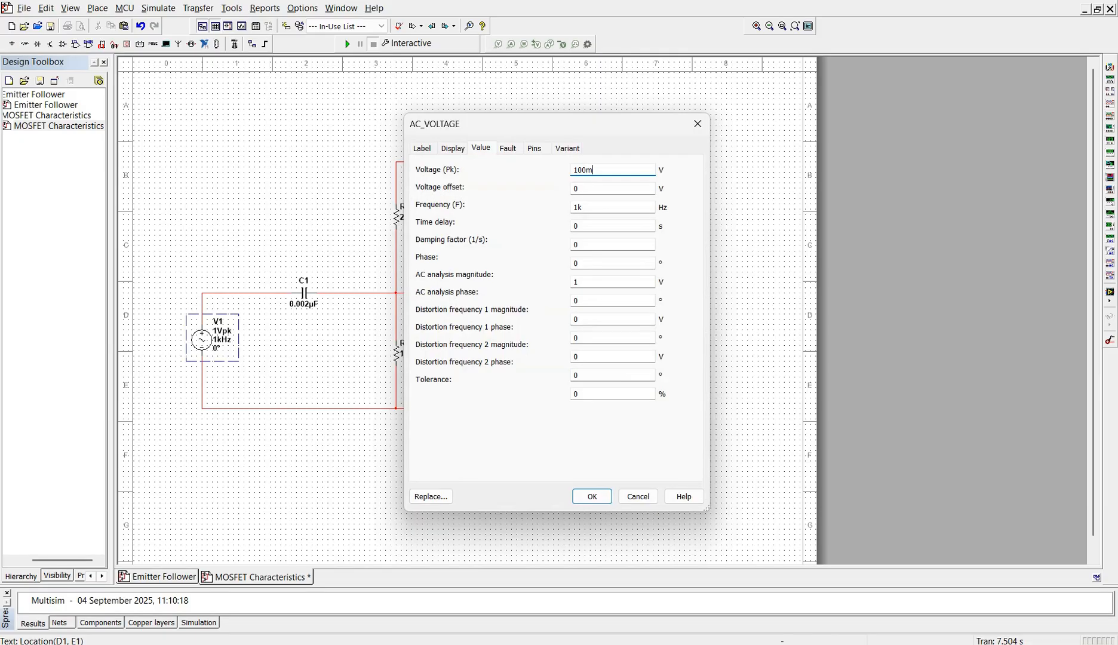
{"action": "left_click", "coordinate": [593, 496]}
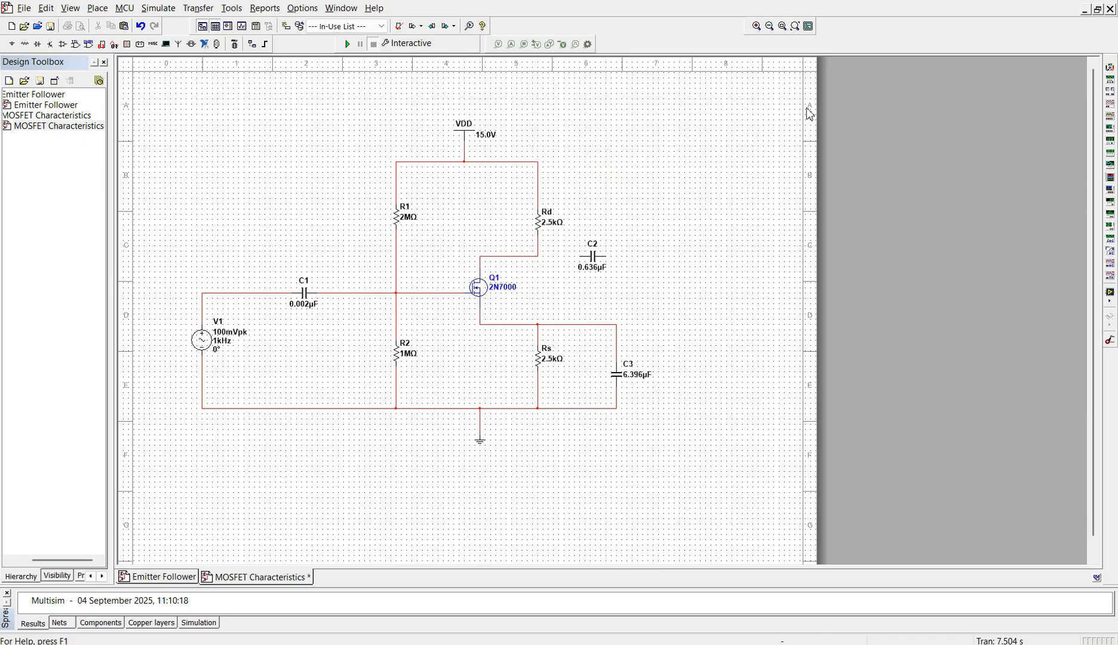
Place a two-channel oscilloscope to the upper right of the circuit and wire C2's left end to the drain junction below Rd.
{"action": "left_click", "coordinate": [1111, 111]}
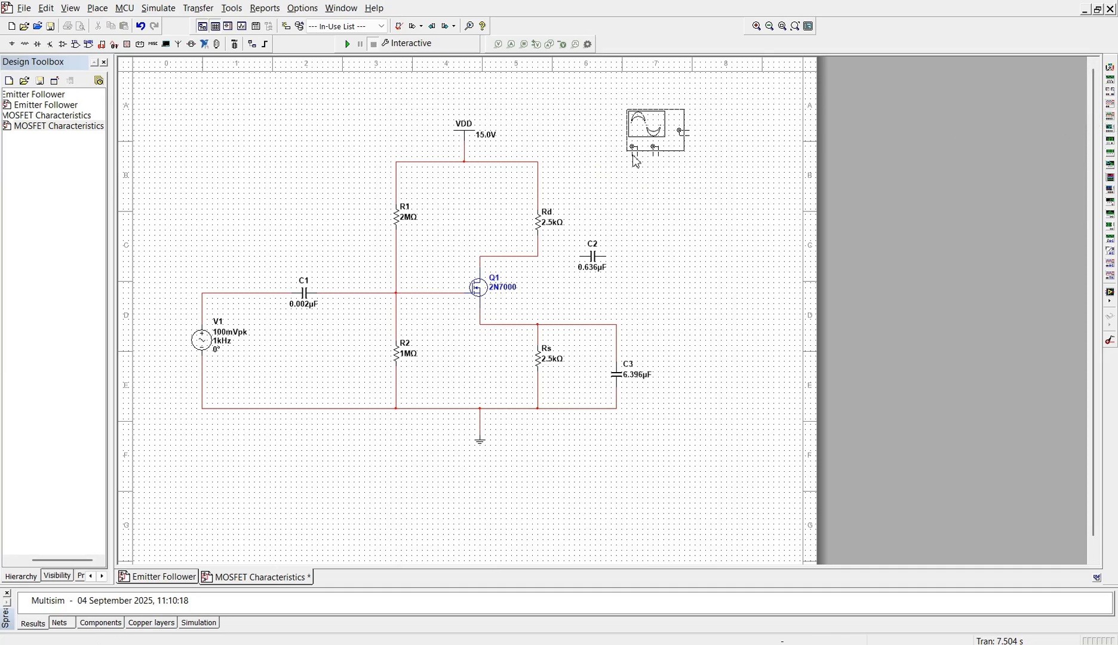
{"action": "left_click", "coordinate": [634, 164]}
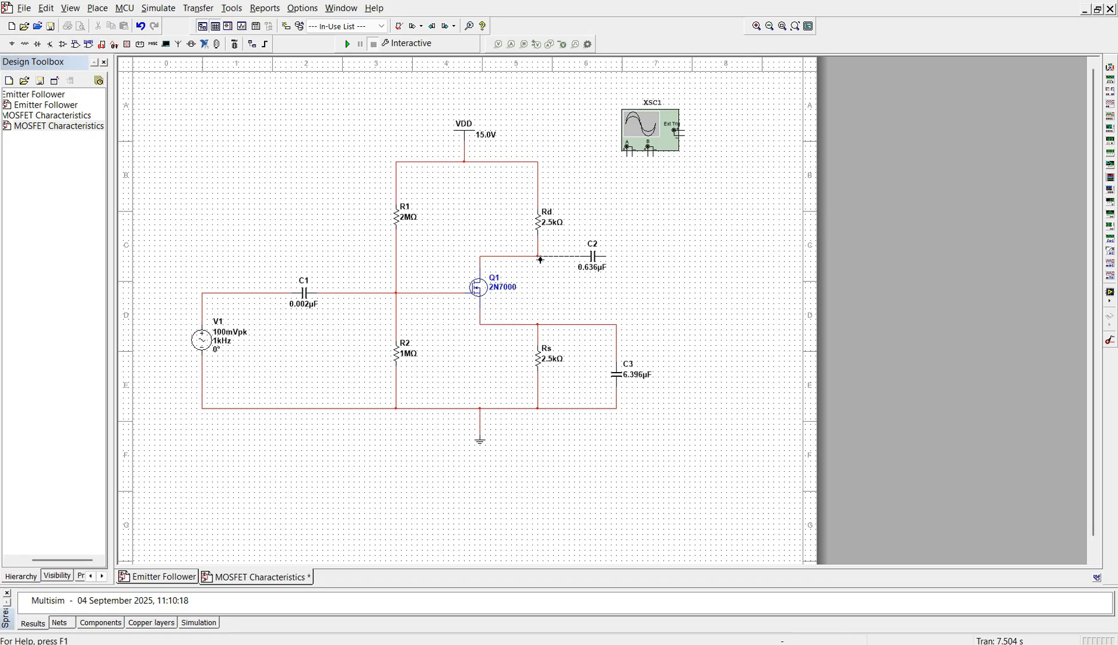
Copy the ground symbol beneath the oscilloscope and wire the oscilloscope's negative terminals to it.
{"action": "left_click", "coordinate": [481, 445]}
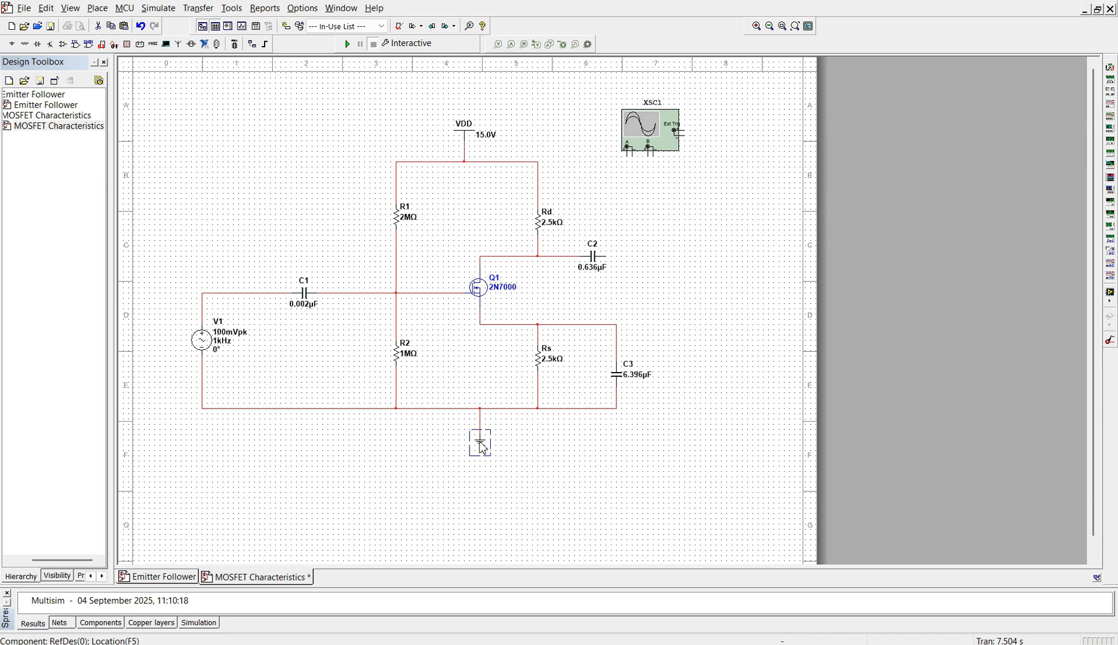
{"action": "left_click", "coordinate": [660, 179]}
{"action": "left_click", "coordinate": [632, 156]}
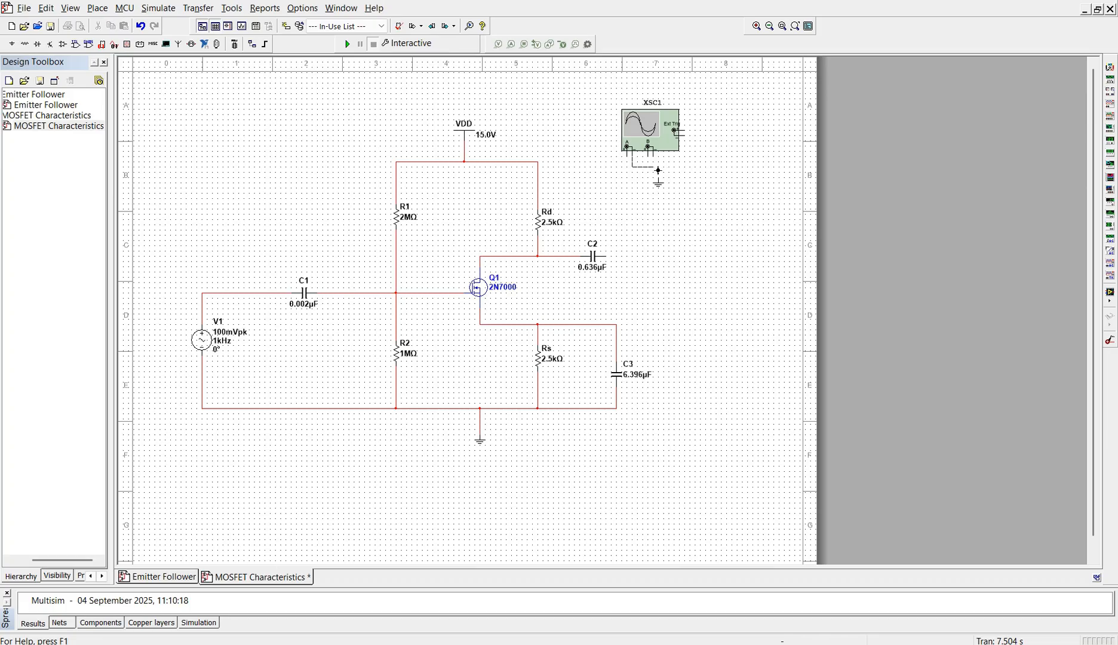
{"action": "left_click", "coordinate": [659, 180]}
Wire C2's output end to oscilloscope channel B and the junction of V1 and C1 to channel A.
{"action": "left_click", "coordinate": [606, 259]}
{"action": "left_click", "coordinate": [648, 163]}
{"action": "left_click", "coordinate": [627, 150]}
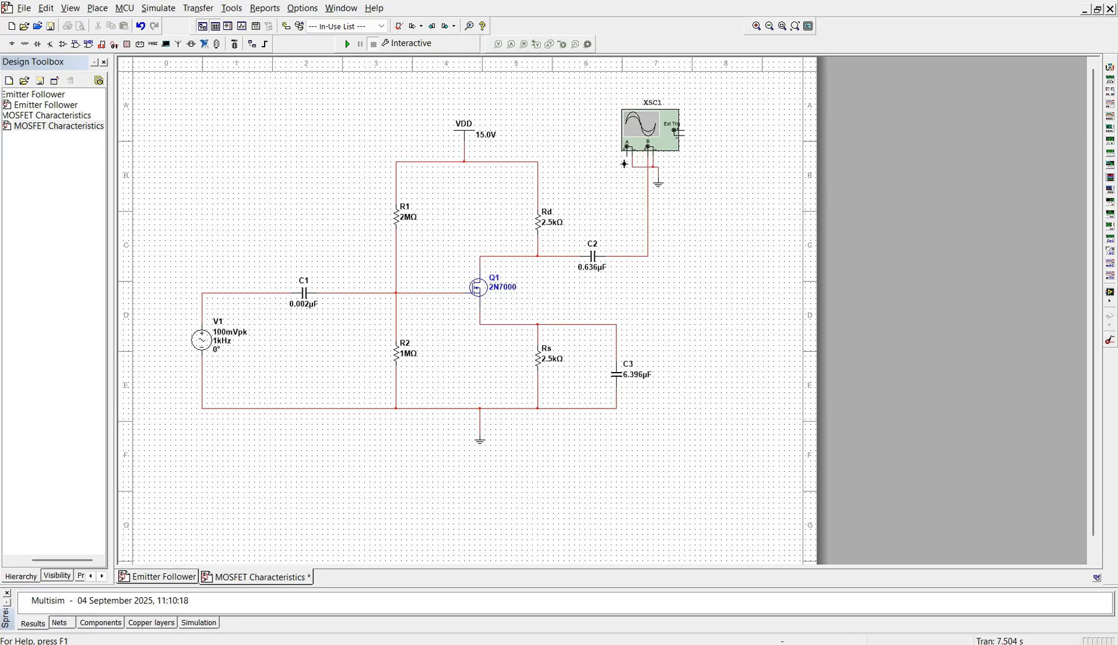
{"action": "left_click", "coordinate": [575, 188]}
{"action": "left_click", "coordinate": [201, 293]}
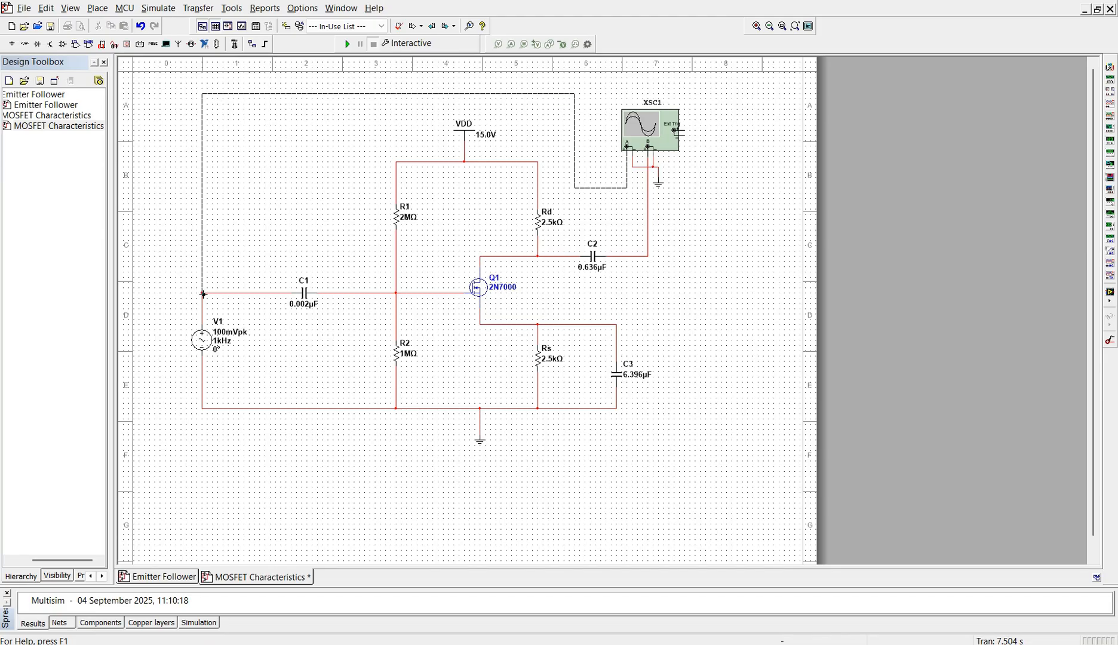
Change the color of the channel A wire segment to blue.
{"action": "right_click", "coordinate": [404, 92]}
{"action": "left_click", "coordinate": [449, 122]}
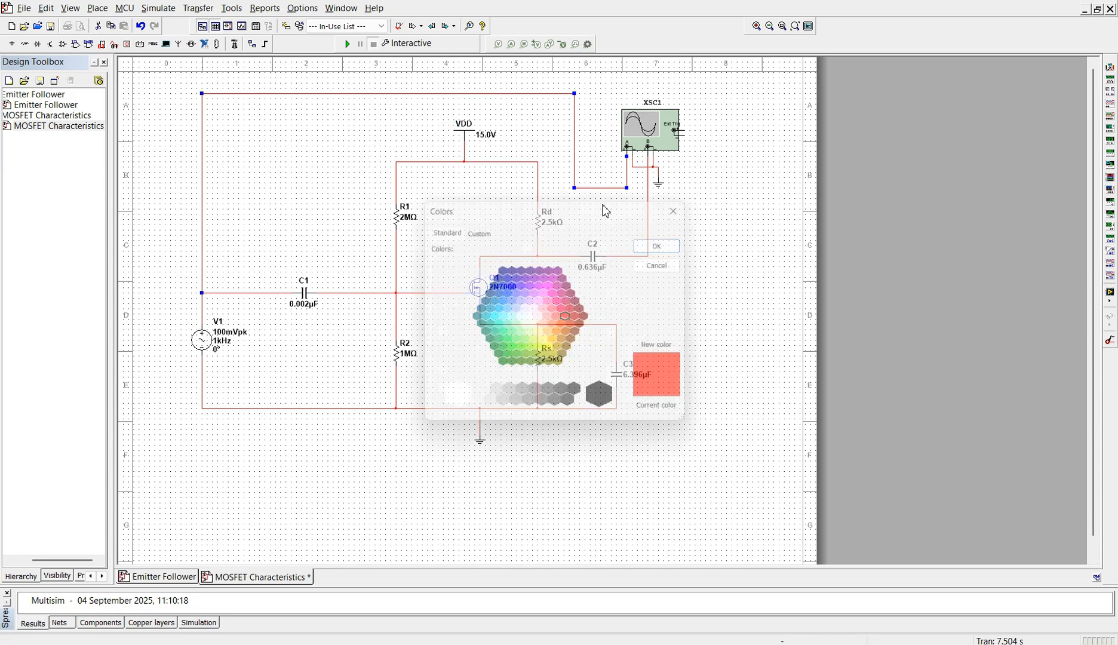
{"action": "left_click", "coordinate": [513, 286]}
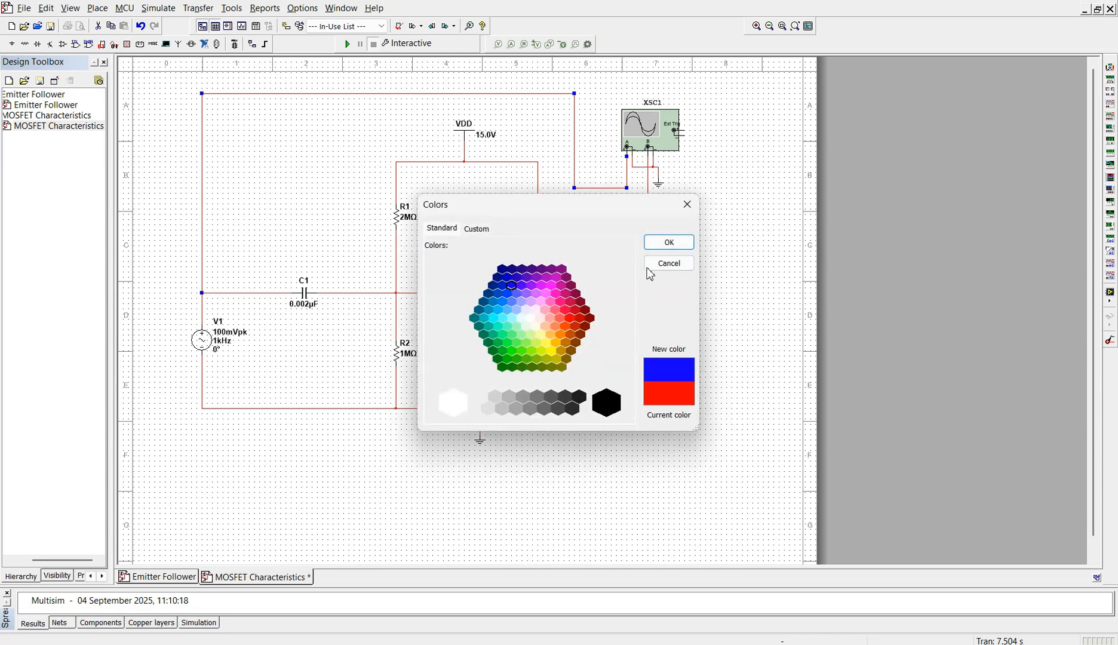
{"action": "left_click", "coordinate": [671, 242]}
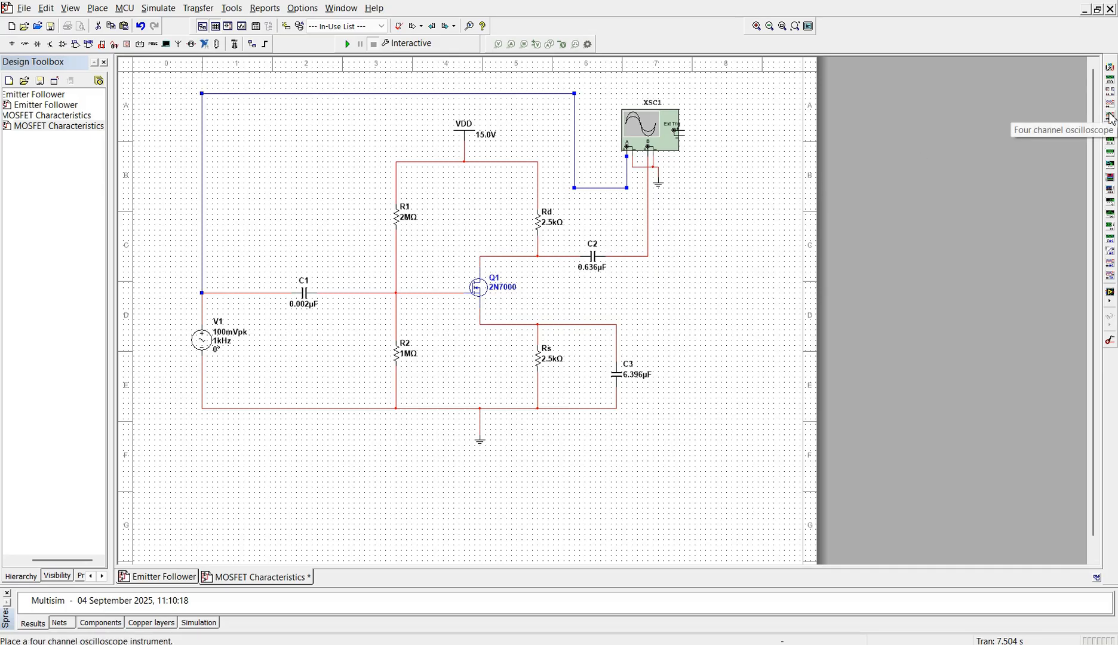
Place a Bode plotter to the right of the oscilloscope and a copy of the ground symbol beneath it.
{"action": "left_click", "coordinate": [1110, 130]}
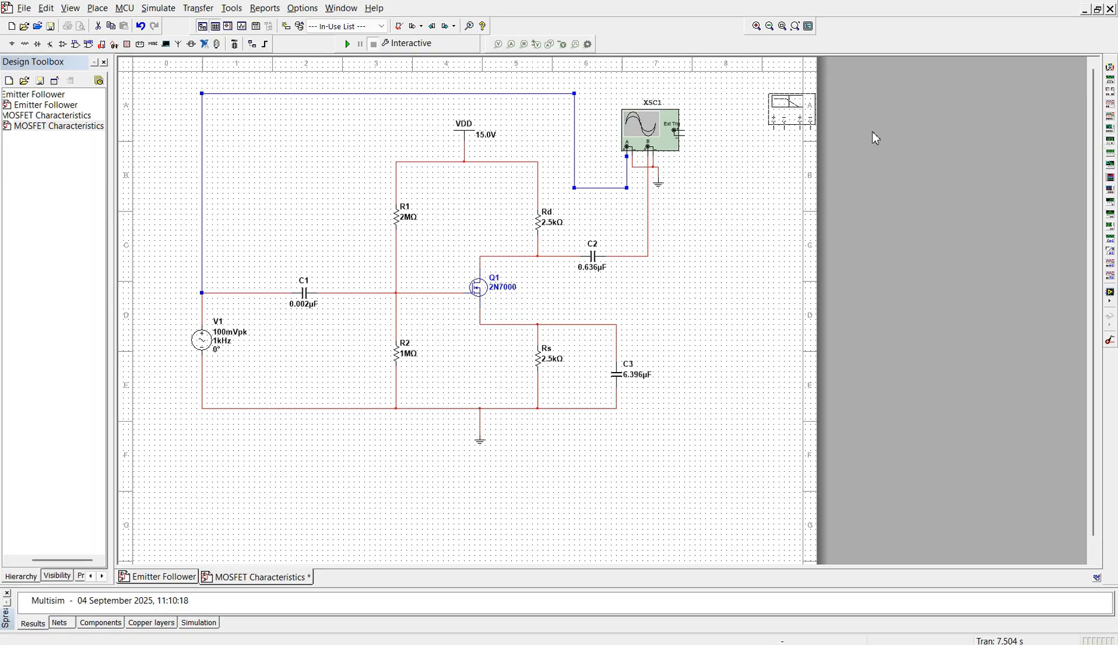
{"action": "left_click", "coordinate": [737, 148]}
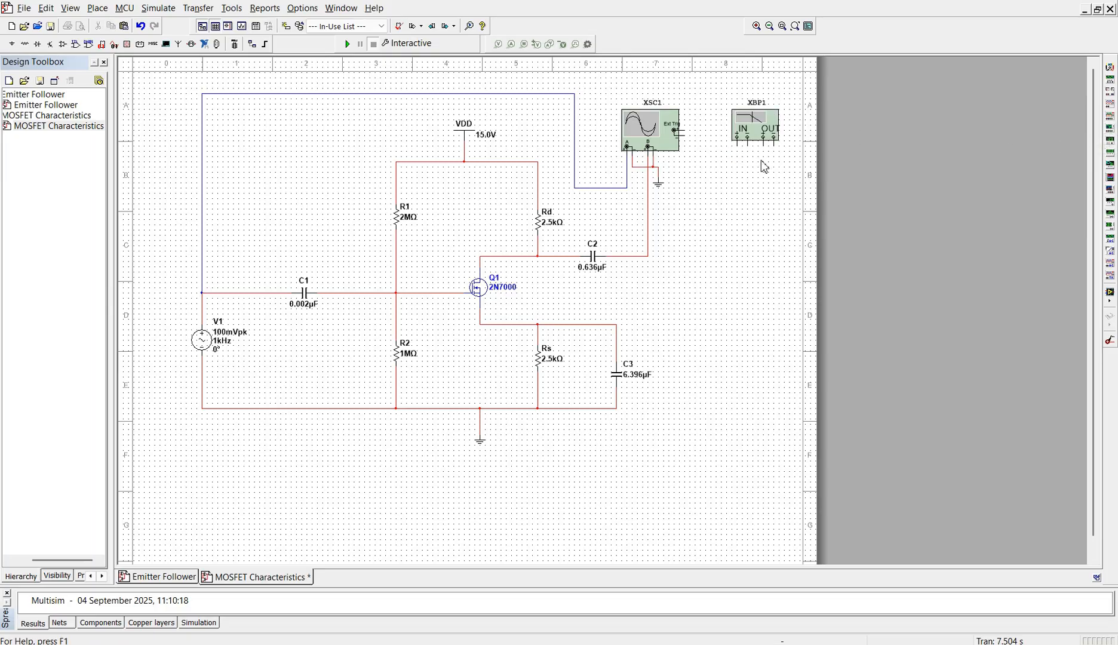
{"action": "left_click", "coordinate": [661, 187]}
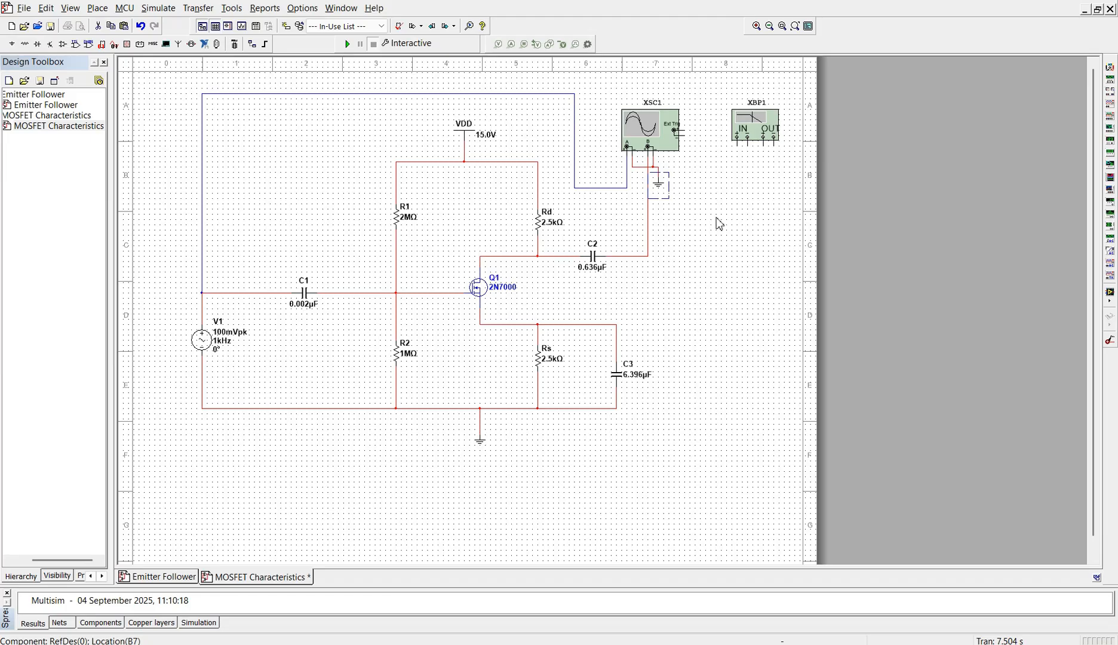
{"action": "left_click", "coordinate": [780, 184]}
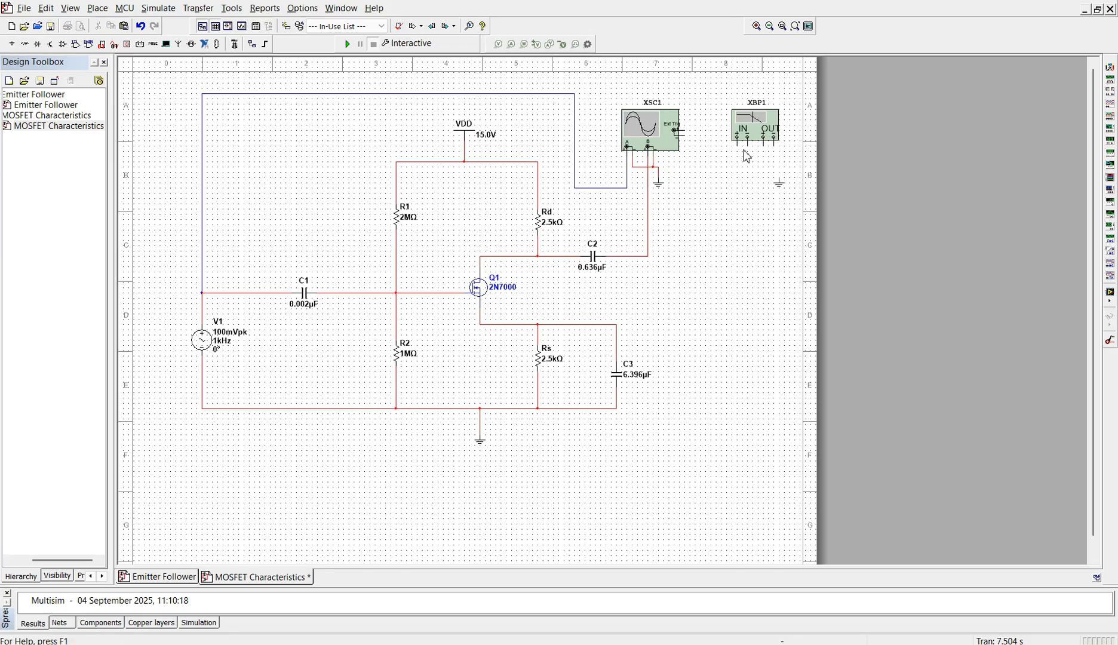
Wire the Bode plotter's negative terminals to its ground, OUT positive to C2's output wire, and IN positive to the blue input wire.
{"action": "left_click", "coordinate": [782, 179]}
{"action": "left_click", "coordinate": [648, 259]}
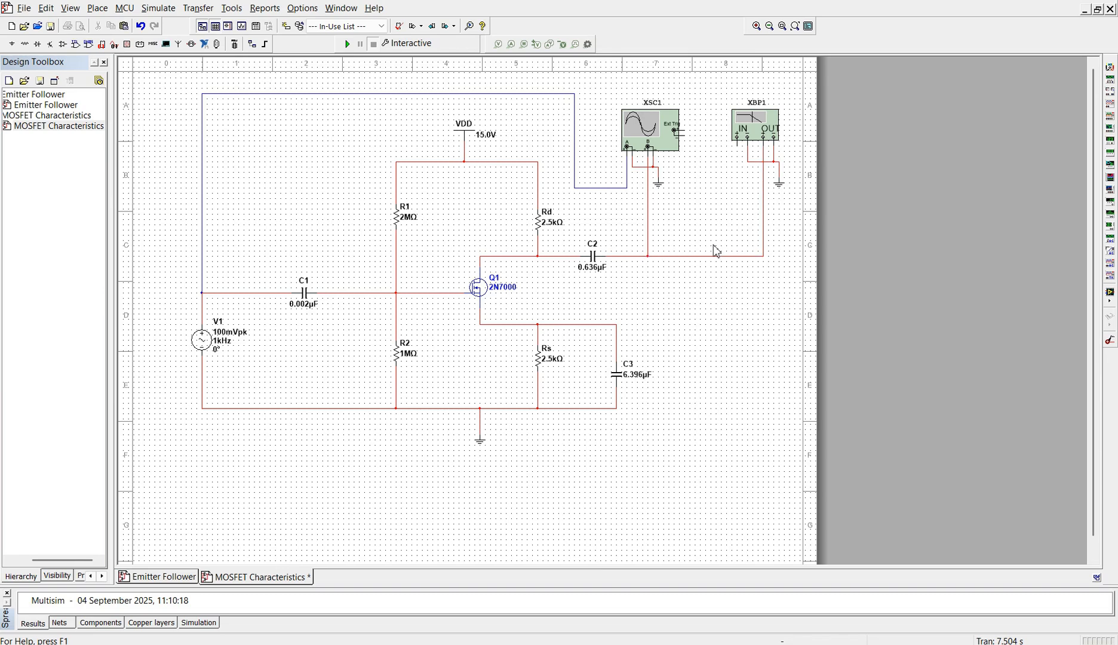
{"action": "left_click", "coordinate": [739, 149]}
{"action": "left_click", "coordinate": [697, 188]}
{"action": "left_click", "coordinate": [575, 94]}
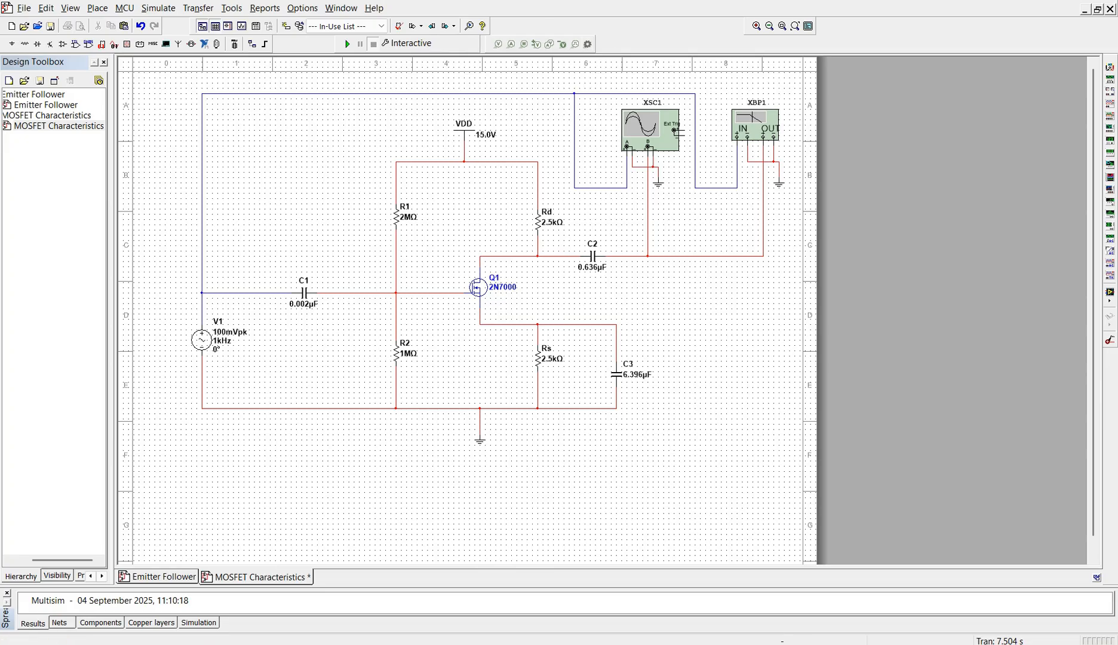
Run the simulation, open oscilloscope XSC1 and set its timebase scale to 1 ms/Div.
{"action": "left_click", "coordinate": [347, 44]}
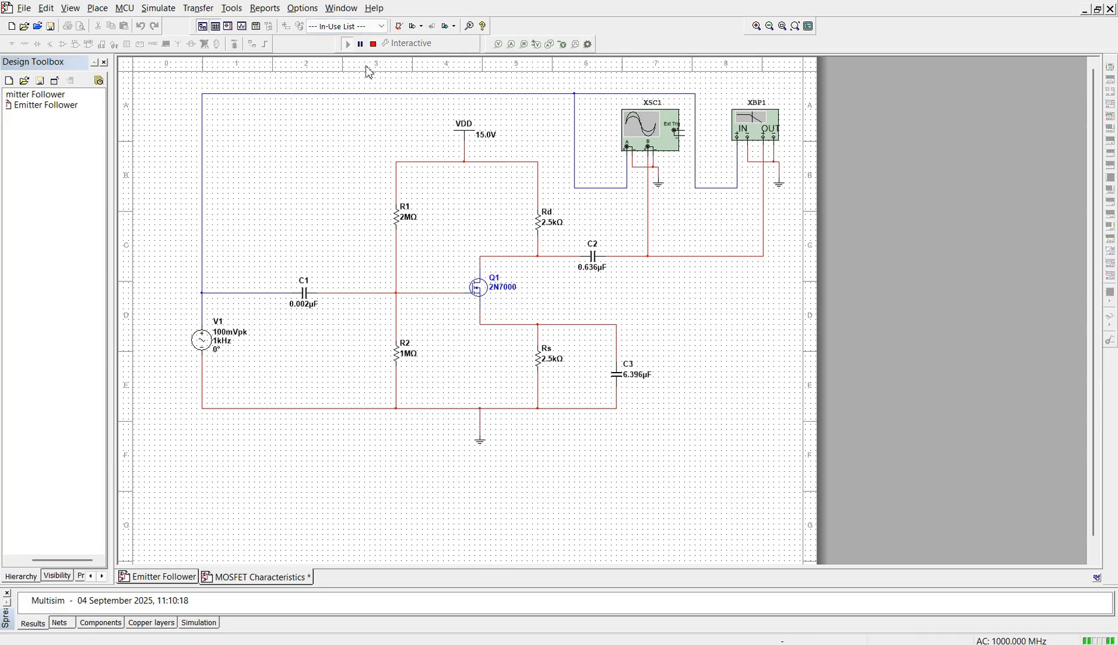
{"action": "double_click", "coordinate": [654, 139]}
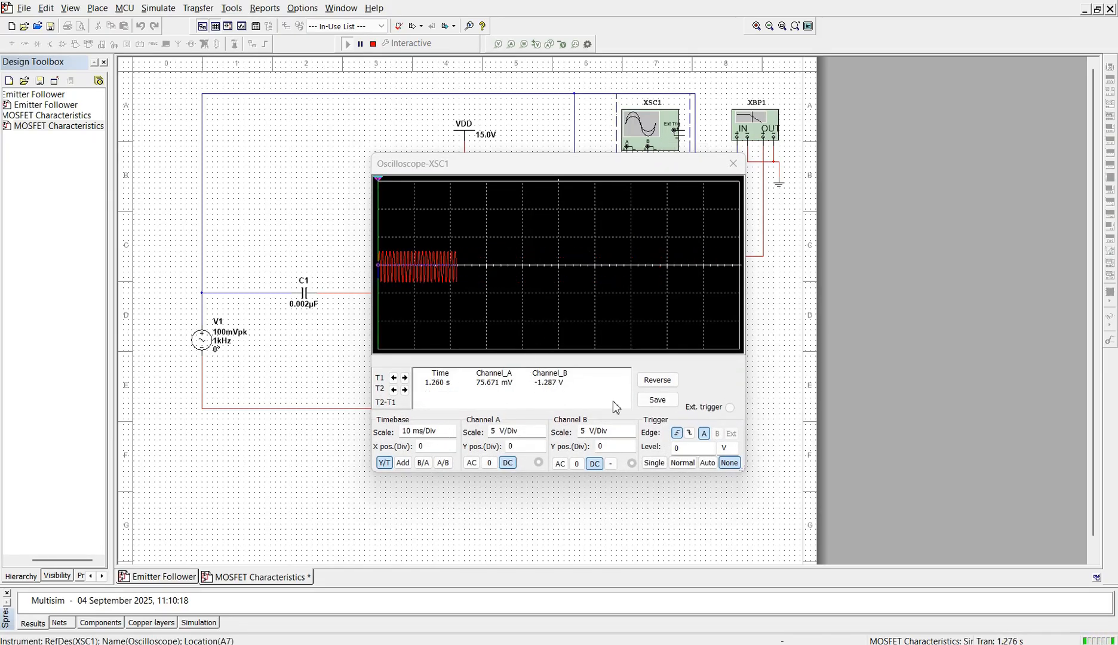
{"action": "left_click", "coordinate": [445, 440]}
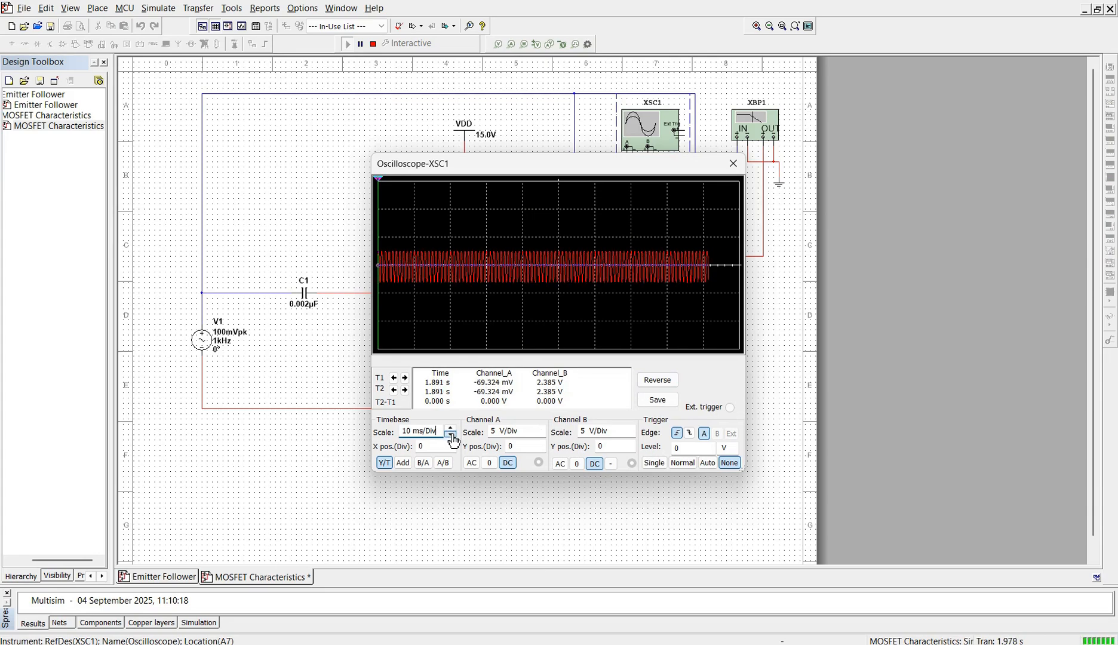
{"action": "left_click", "coordinate": [451, 437]}
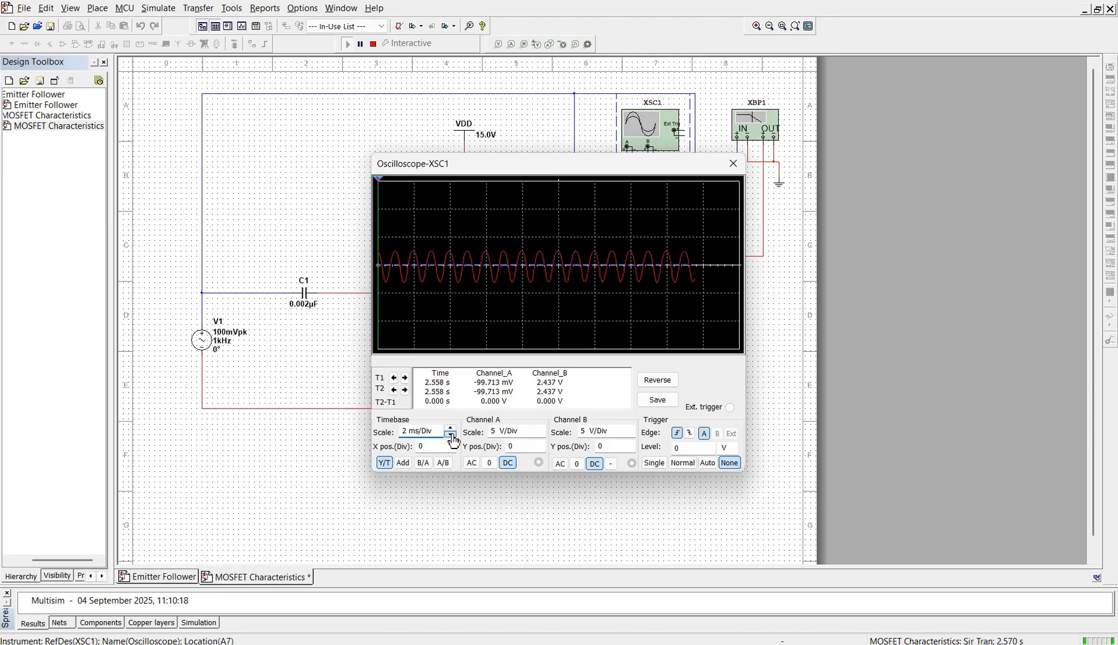
{"action": "left_click", "coordinate": [452, 438]}
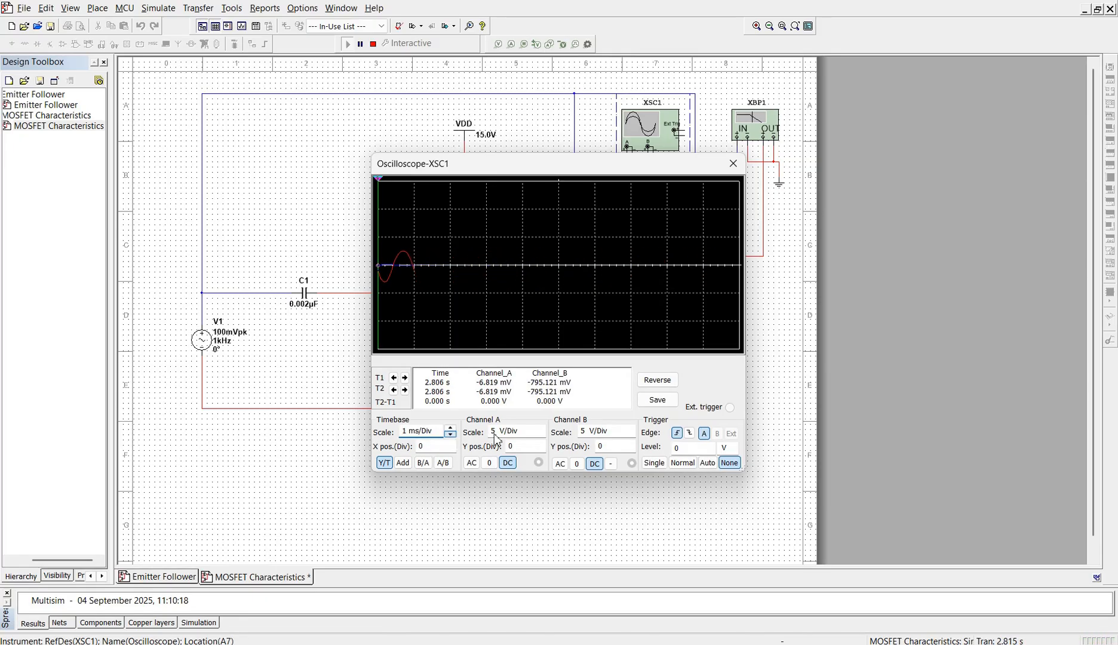
Reverse the oscilloscope's display background and set the channel A scale to 100 mV/Div.
{"action": "left_click", "coordinate": [658, 380]}
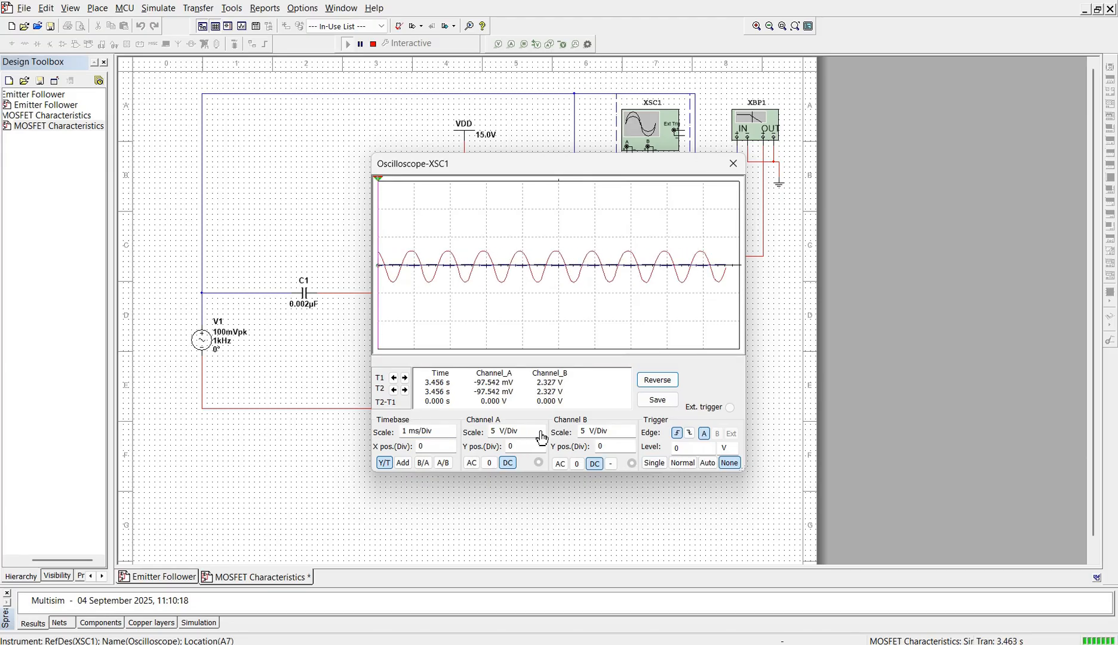
{"action": "left_click_drag", "start_coordinate": [629, 164], "coordinate": [781, 235]}
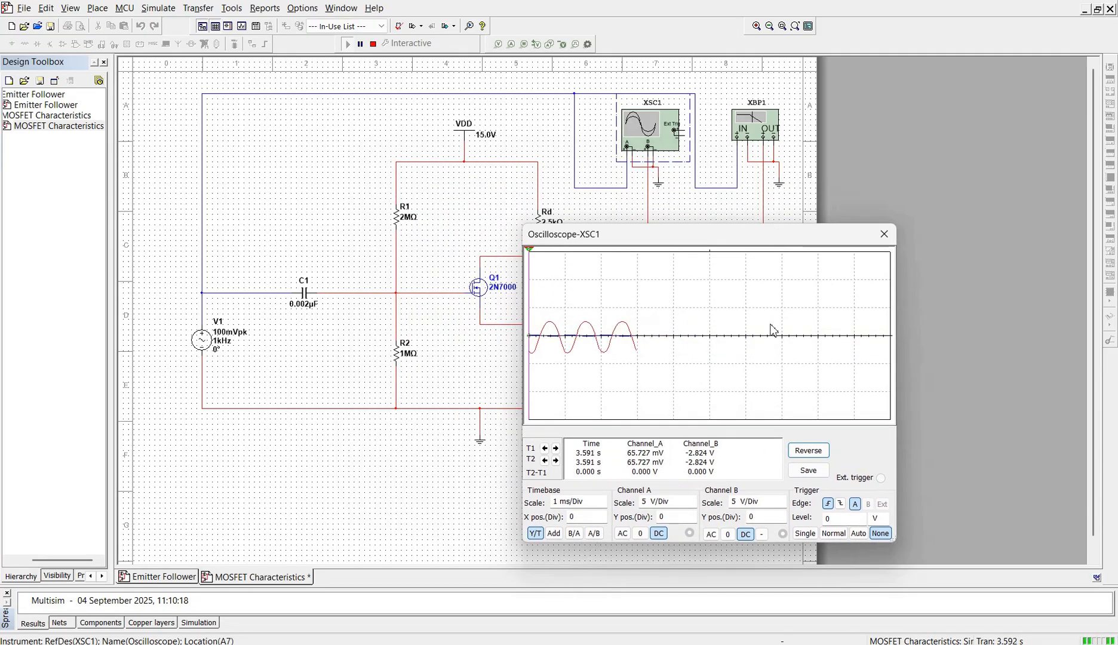
{"action": "left_click", "coordinate": [684, 505]}
{"action": "left_click", "coordinate": [693, 506]}
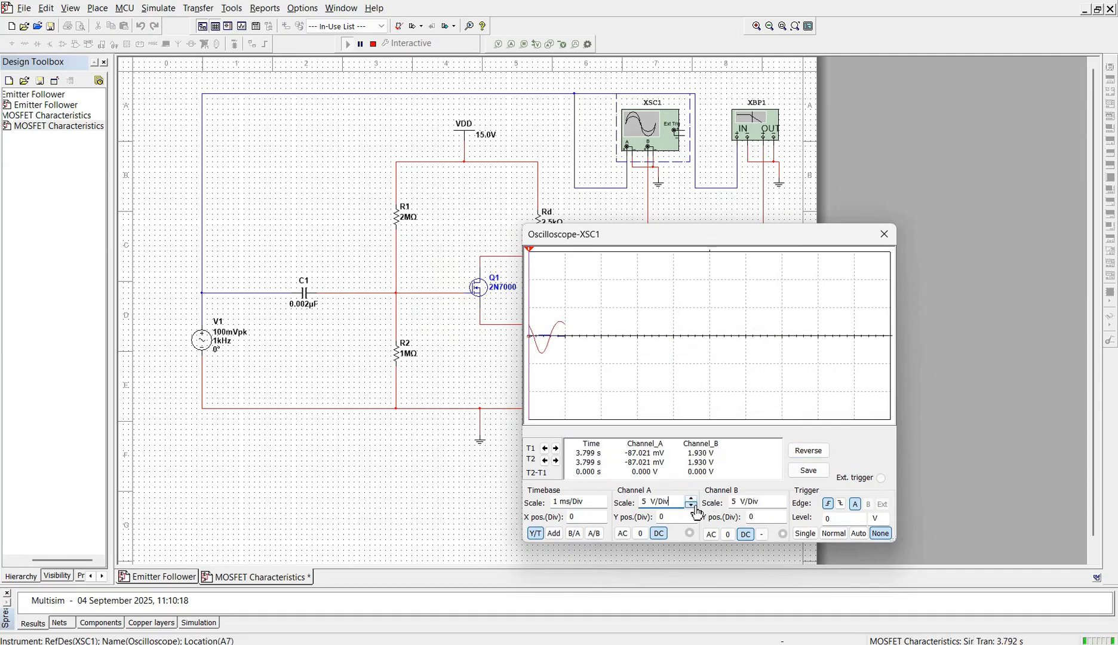
{"action": "left_click", "coordinate": [692, 507]}
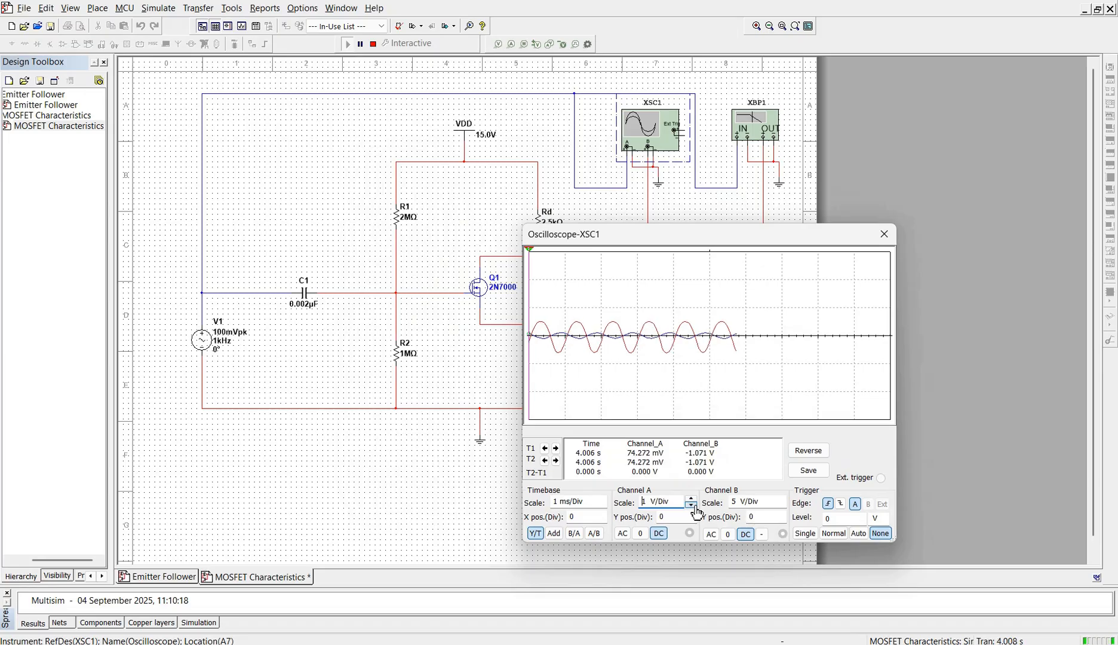
{"action": "left_click", "coordinate": [692, 507]}
{"action": "left_click", "coordinate": [693, 506]}
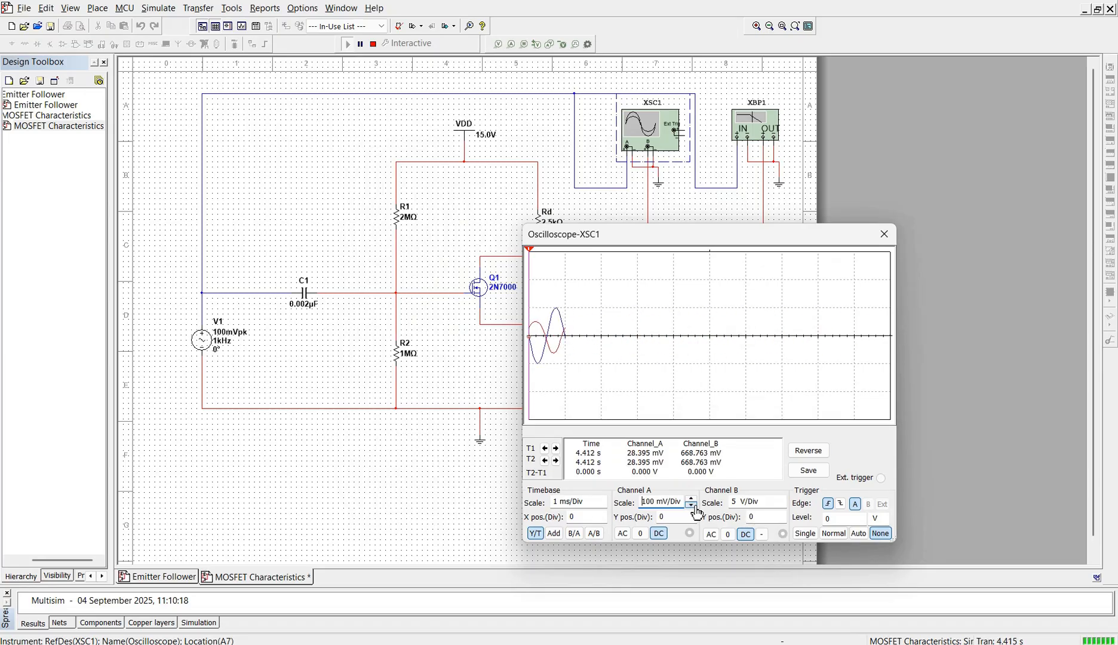
Set the oscilloscope's channel B scale to 2 V/Div.
{"action": "left_click", "coordinate": [782, 500]}
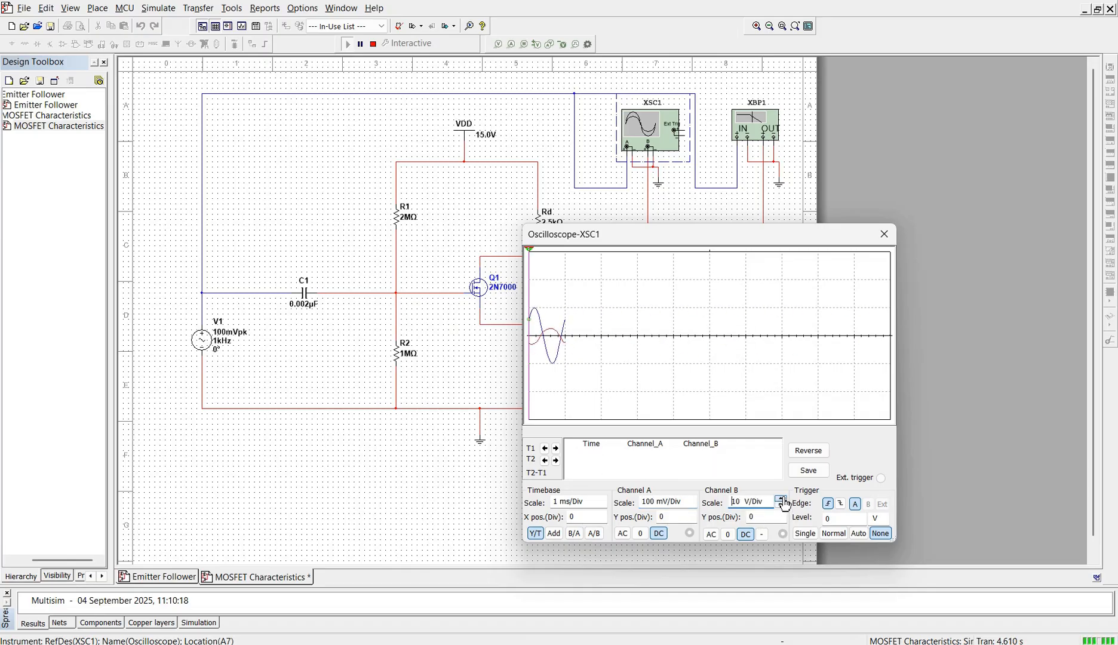
{"action": "left_click", "coordinate": [782, 506]}
{"action": "left_click", "coordinate": [782, 507]}
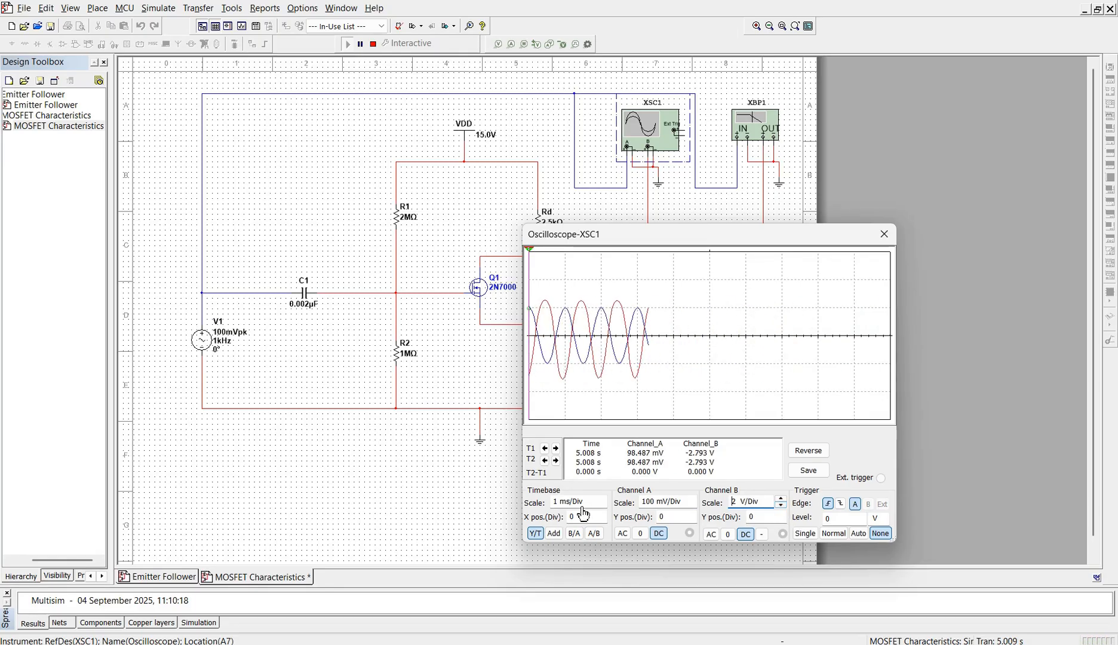
Try a timebase of 500 us/Div on the oscilloscope and return it to 1 ms/Div.
{"action": "left_click", "coordinate": [603, 502]}
{"action": "left_click", "coordinate": [603, 506]}
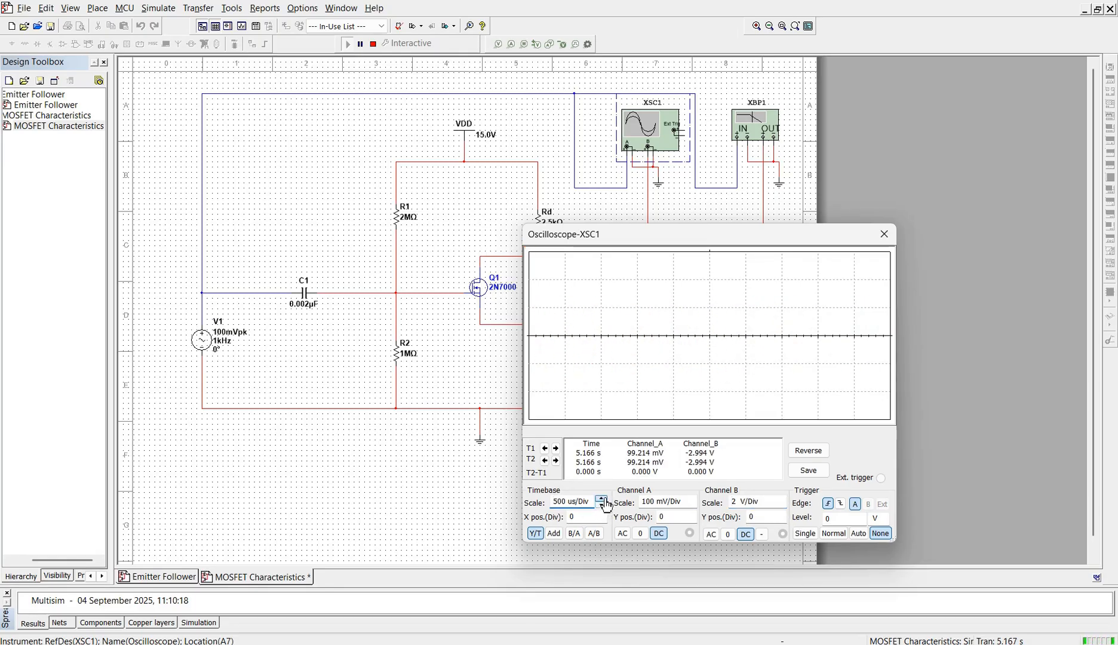
{"action": "left_click", "coordinate": [603, 499]}
{"action": "left_click", "coordinate": [603, 506]}
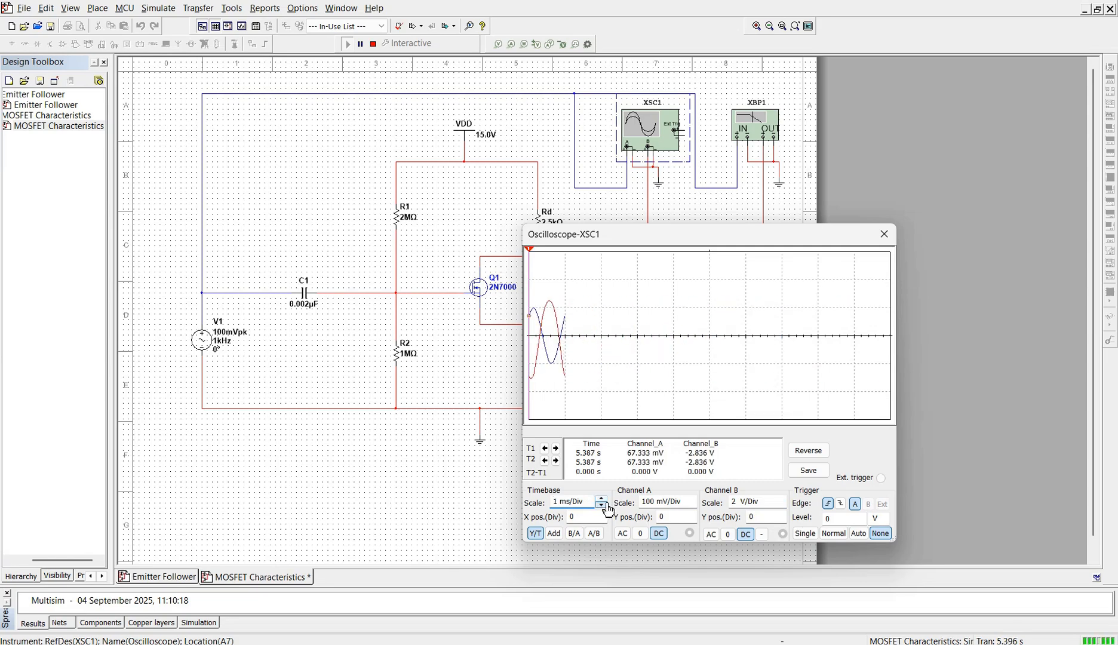
{"action": "left_click", "coordinate": [603, 506]}
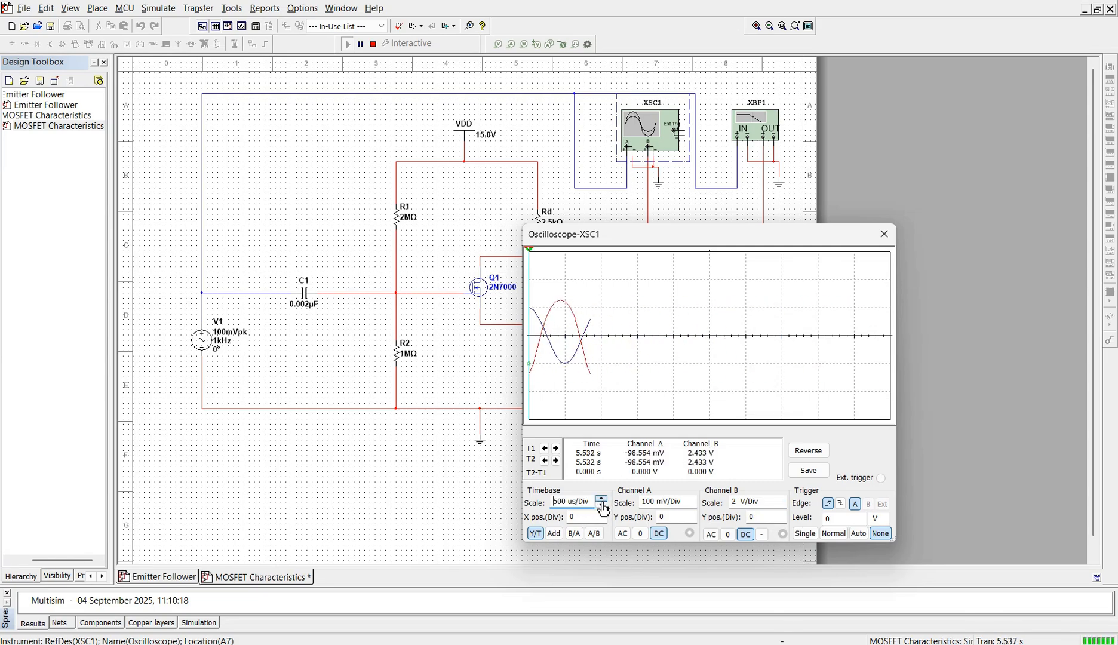
{"action": "left_click", "coordinate": [603, 506]}
{"action": "left_click", "coordinate": [602, 500]}
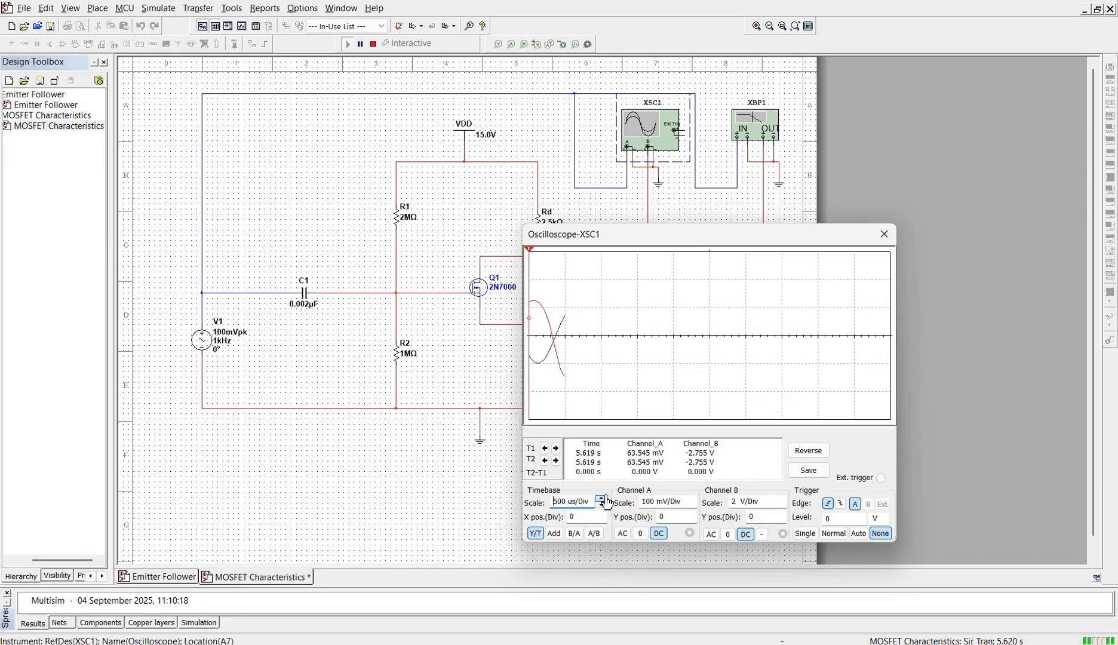
{"action": "left_click", "coordinate": [603, 499]}
Set the oscilloscope's trigger to Single and shift the channel A trace to a Y position of 1.
{"action": "left_click", "coordinate": [805, 534]}
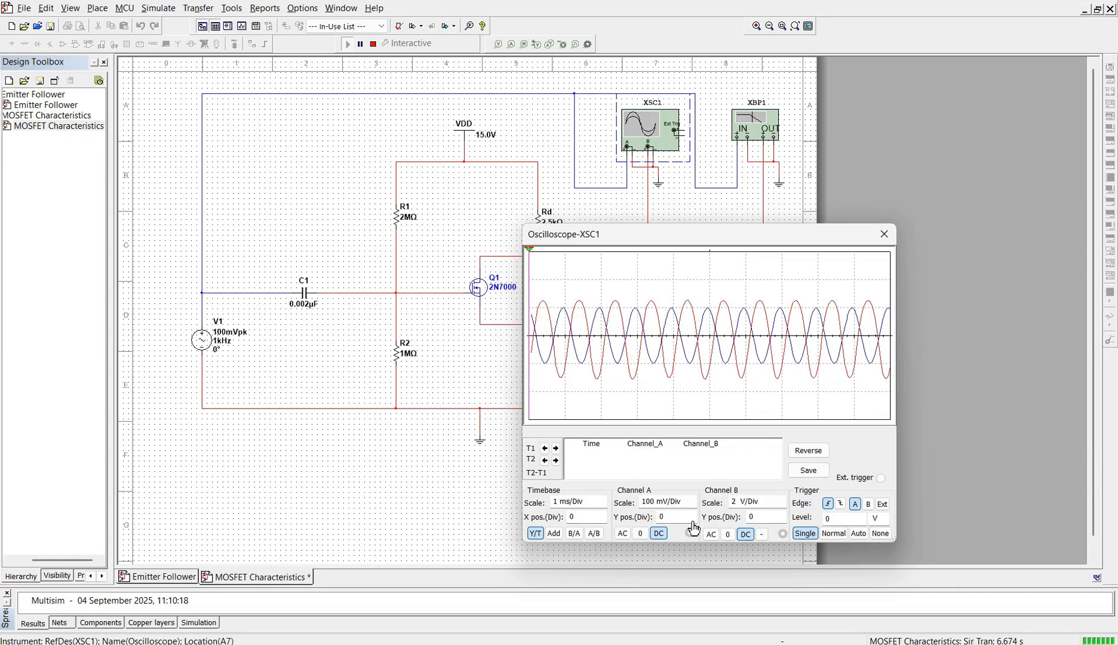
{"action": "left_click", "coordinate": [693, 520]}
{"action": "left_click", "coordinate": [693, 522]}
{"action": "left_click", "coordinate": [693, 522]}
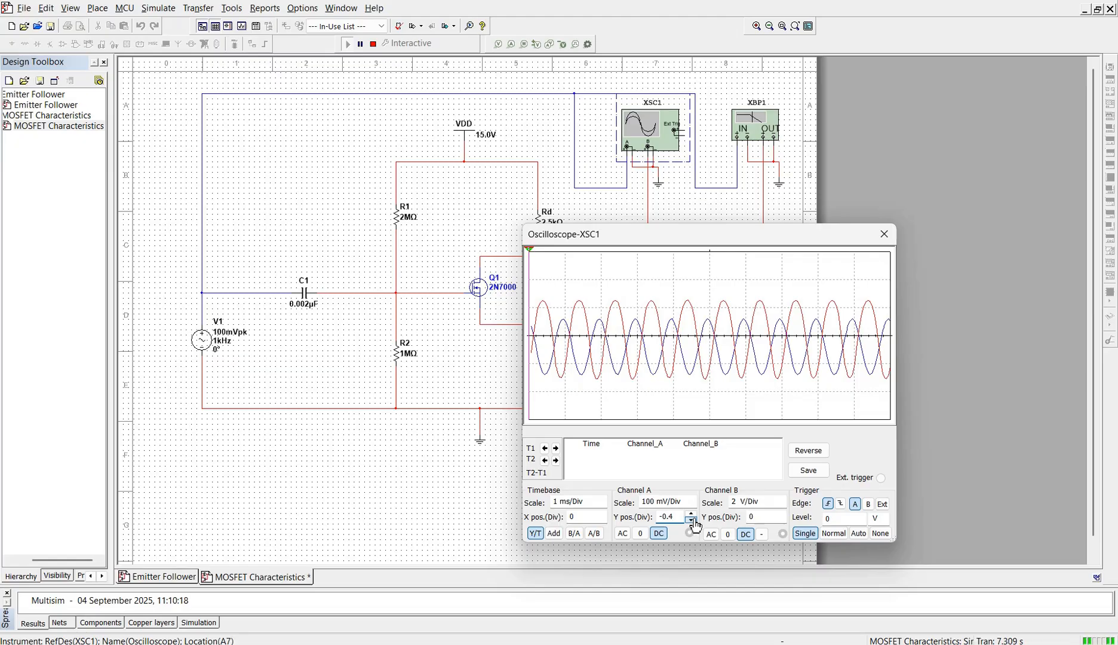
{"action": "left_click", "coordinate": [693, 514]}
{"action": "left_click", "coordinate": [693, 514]}
{"action": "left_click", "coordinate": [693, 515]}
{"action": "left_click", "coordinate": [693, 514]}
{"action": "left_click", "coordinate": [693, 514]}
{"action": "left_click", "coordinate": [693, 514]}
{"action": "left_click", "coordinate": [693, 515]}
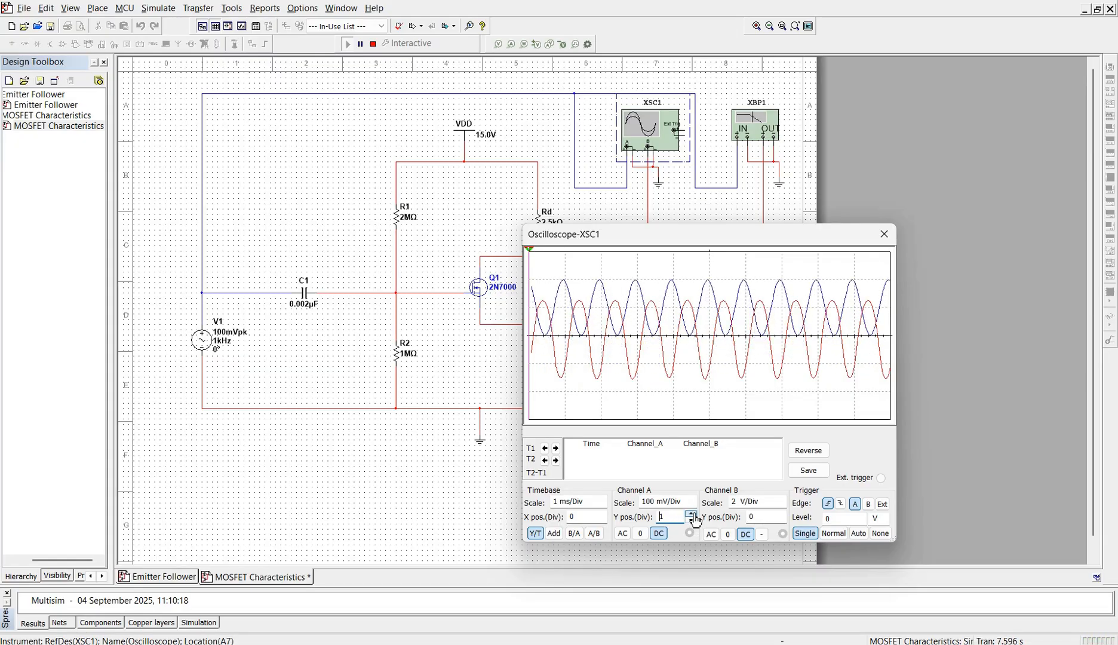
Shift the oscilloscope's channel B trace to a Y position of -1.4.
{"action": "left_click", "coordinate": [777, 519]}
{"action": "left_click", "coordinate": [781, 514]}
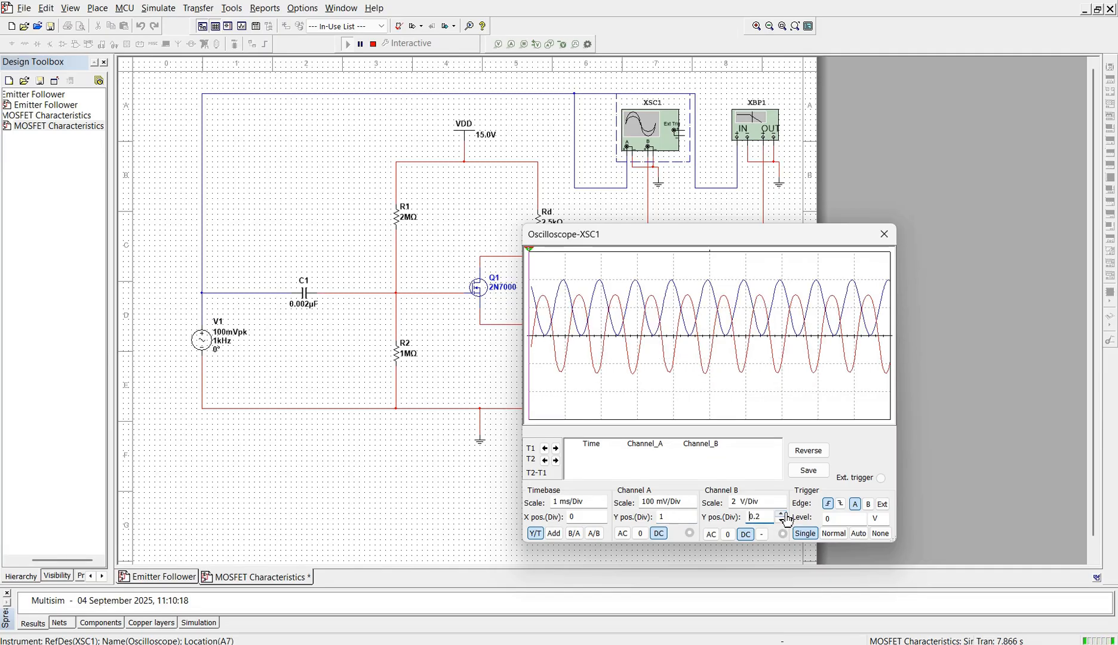
{"action": "left_click", "coordinate": [781, 521]}
{"action": "left_click", "coordinate": [781, 520]}
{"action": "left_click", "coordinate": [781, 520]}
{"action": "left_click", "coordinate": [781, 521]}
{"action": "left_click", "coordinate": [781, 521]}
{"action": "left_click", "coordinate": [781, 521]}
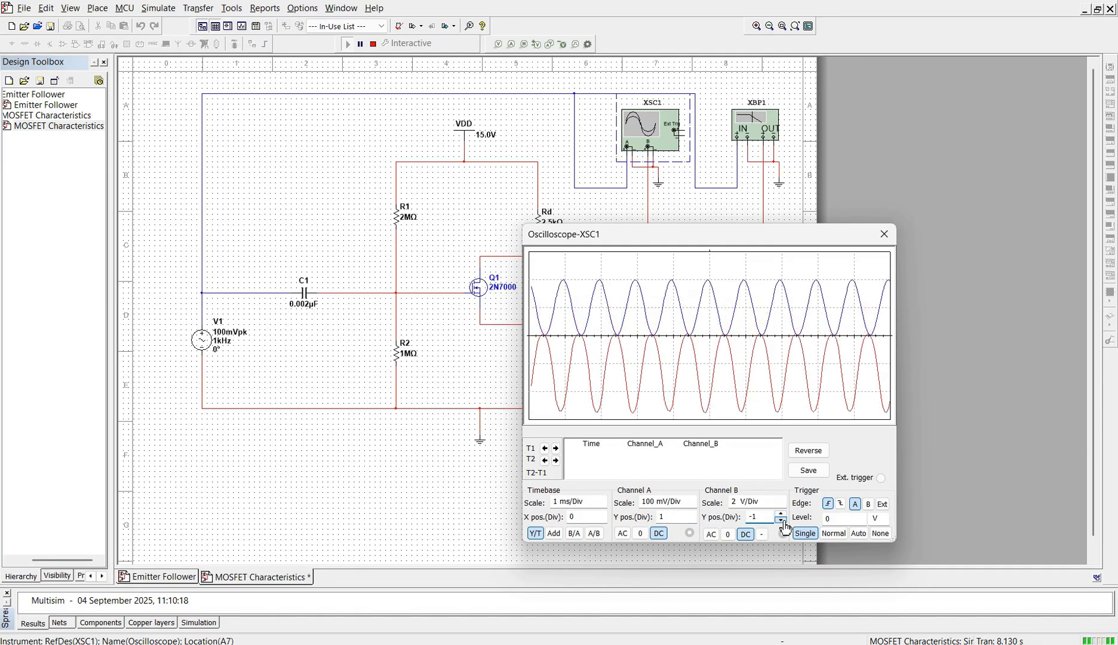
{"action": "left_click", "coordinate": [781, 521]}
{"action": "left_click", "coordinate": [781, 521]}
{"action": "left_click", "coordinate": [782, 521]}
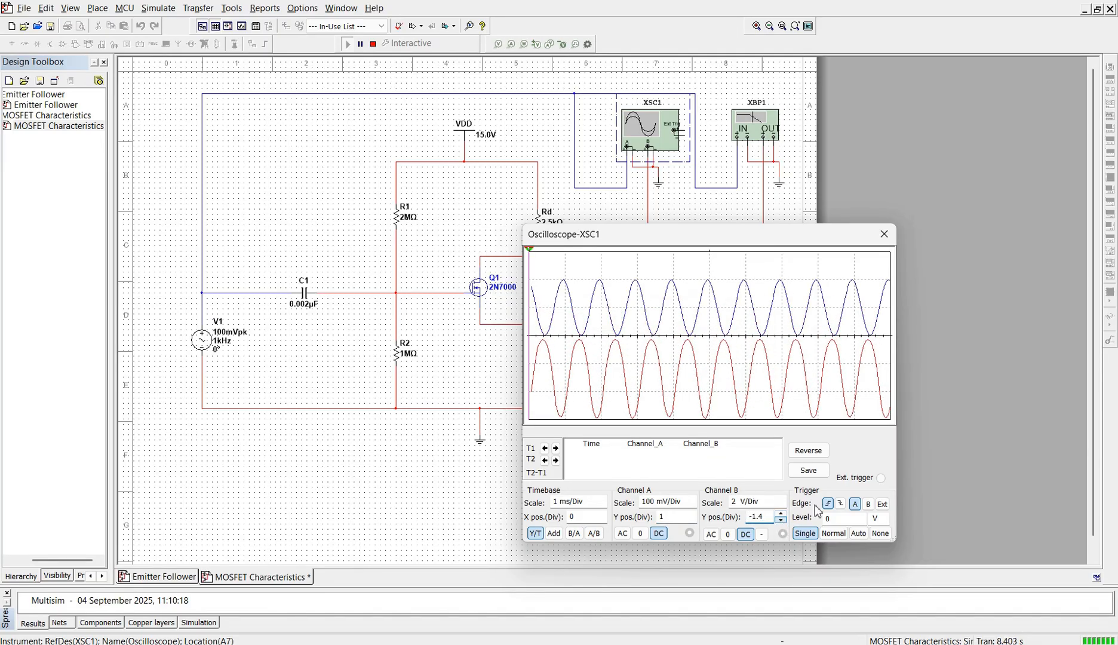
Measure a peak and a trough of the input and output waveforms with the oscilloscope's two cursors, and return both cursors to the start.
{"action": "left_click_drag", "start_coordinate": [781, 244], "coordinate": [902, 172]}
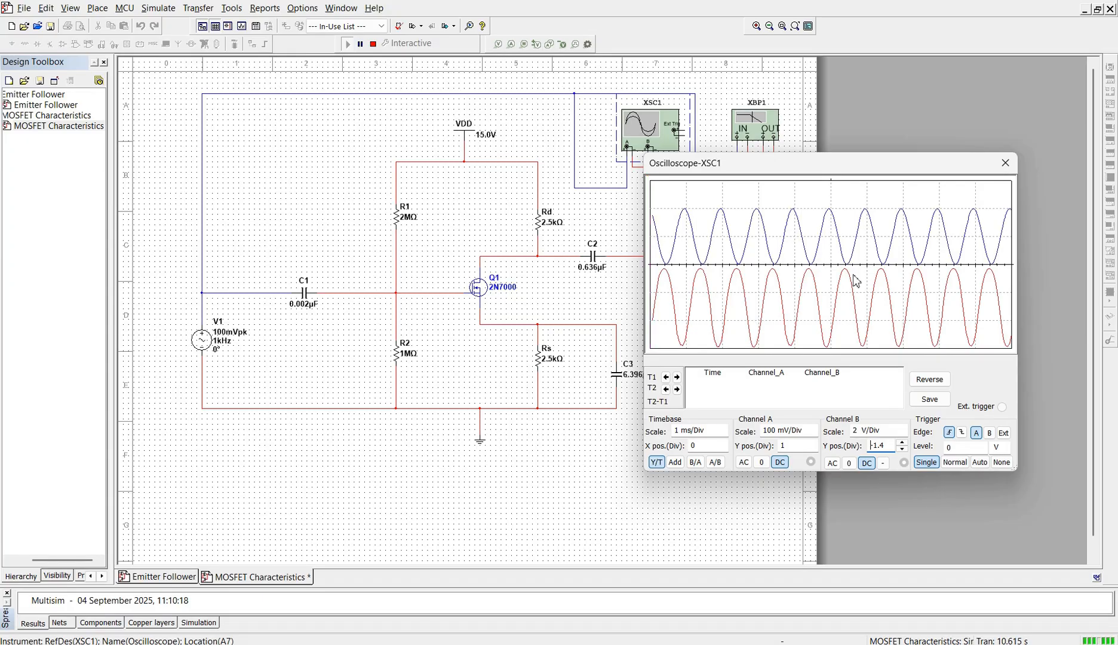
{"action": "left_click_drag", "start_coordinate": [651, 178], "coordinate": [679, 178]}
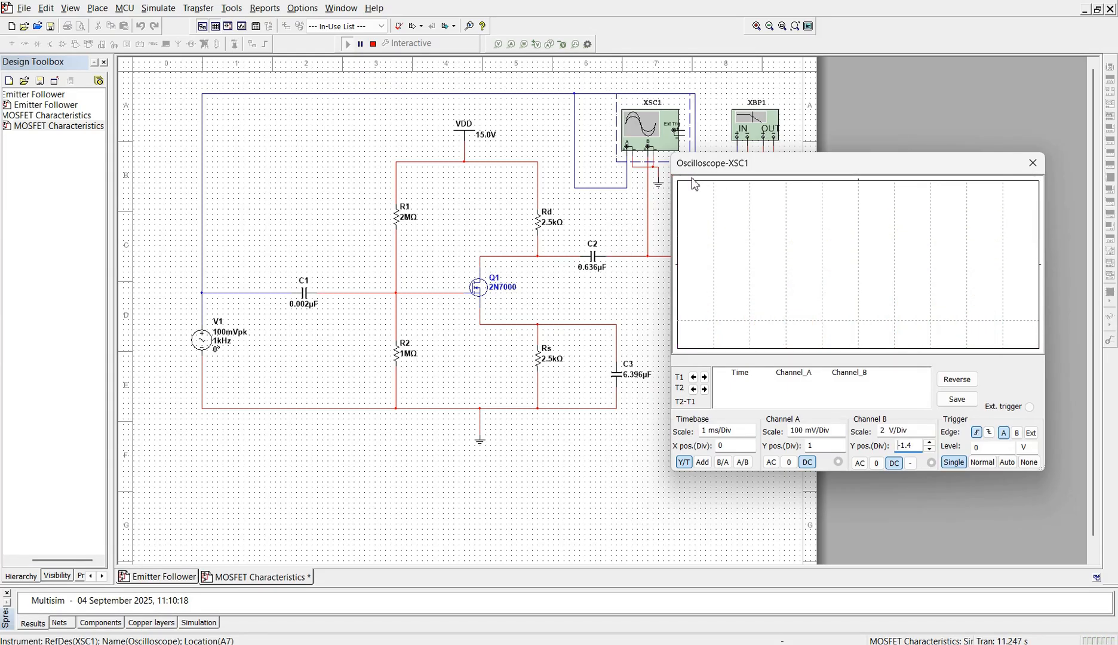
{"action": "left_click_drag", "start_coordinate": [679, 185], "coordinate": [751, 187]}
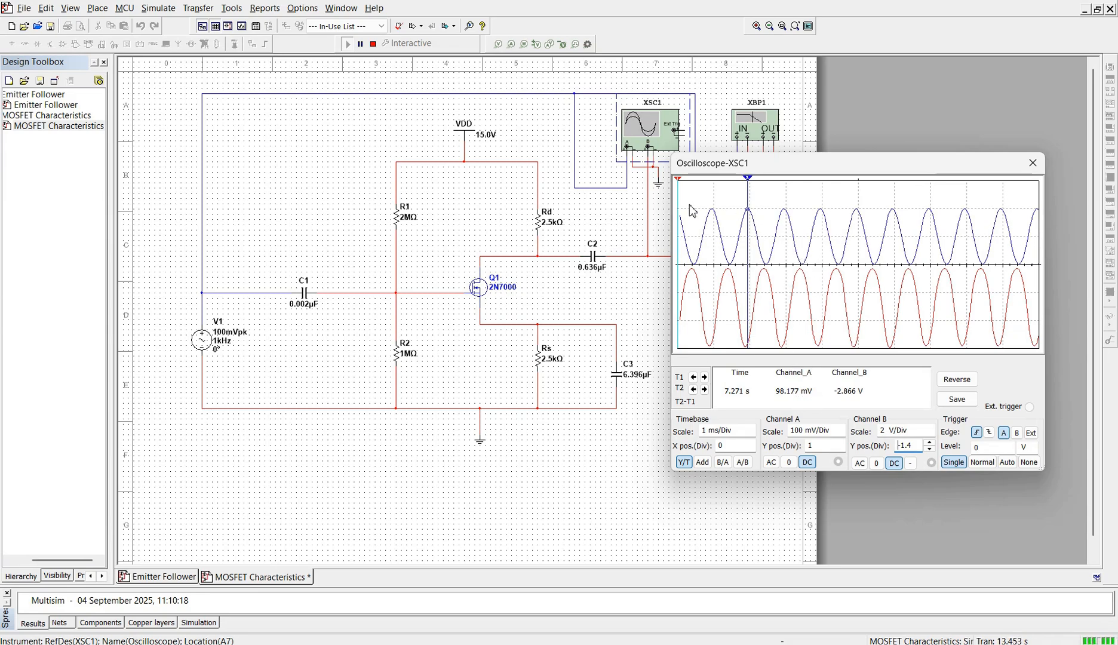
{"action": "left_click_drag", "start_coordinate": [679, 185], "coordinate": [802, 189]}
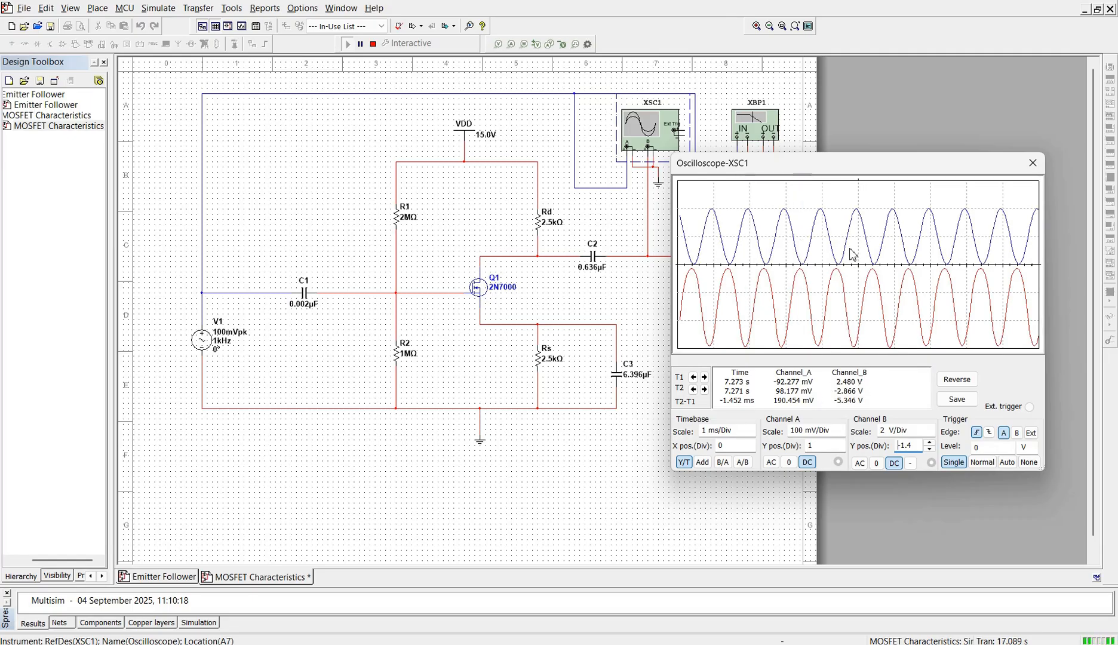
{"action": "left_click_drag", "start_coordinate": [749, 180], "coordinate": [675, 186]}
{"action": "left_click_drag", "start_coordinate": [800, 180], "coordinate": [675, 182]}
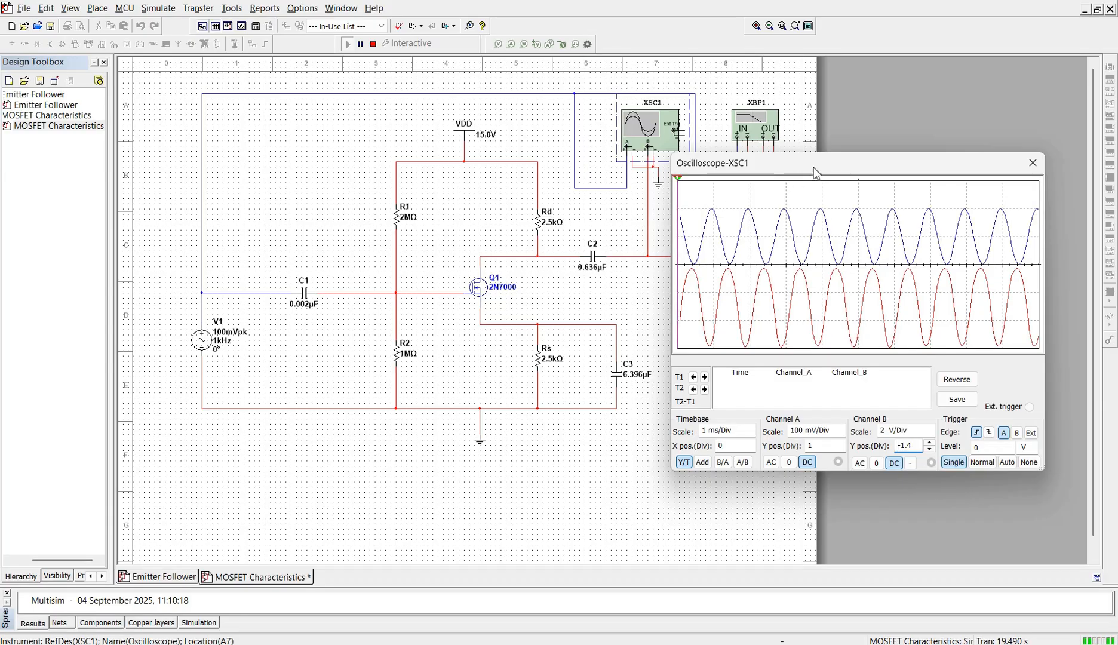
Stop the simulation and open Bode plotter XBP1 beside the oscilloscope window, without the two overlapping.
{"action": "left_click_drag", "start_coordinate": [814, 172], "coordinate": [268, 182]}
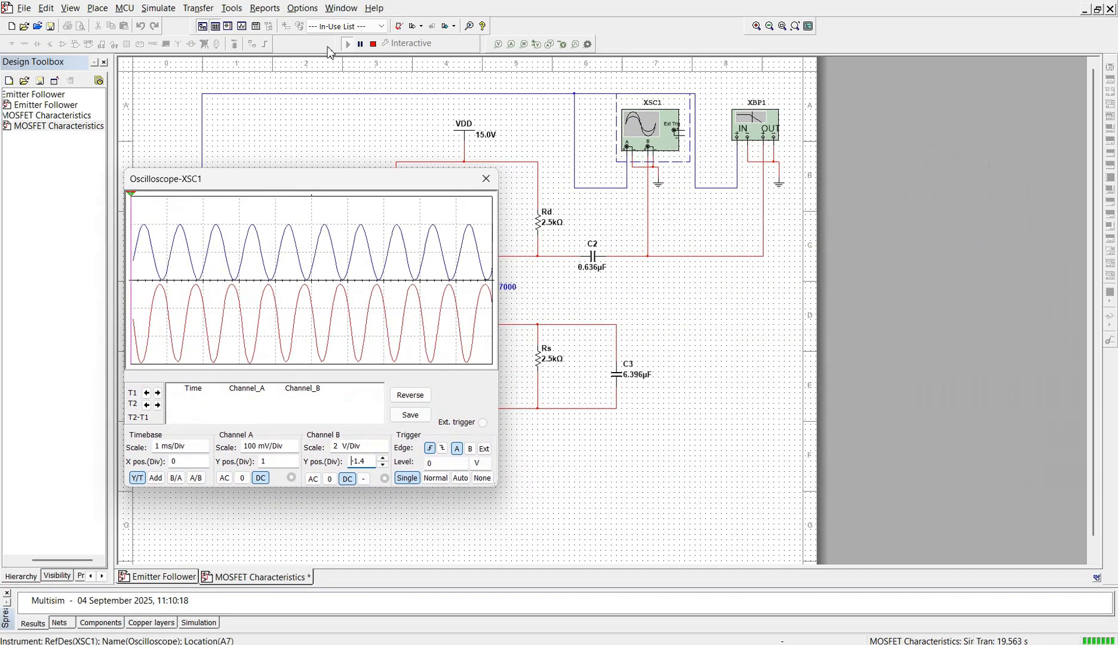
{"action": "left_click", "coordinate": [370, 47]}
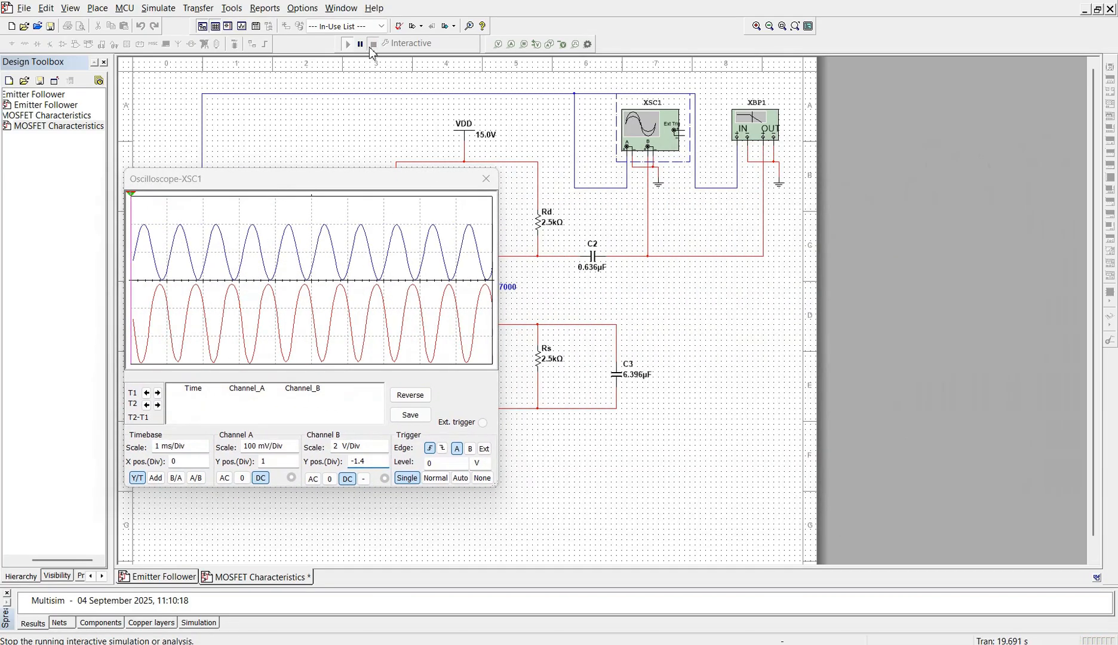
{"action": "double_click", "coordinate": [741, 135]}
{"action": "left_click_drag", "start_coordinate": [646, 248], "coordinate": [866, 228]}
Set the Bode plotter's horizontal frequency range to run from 20 Hz to 100 MHz.
{"action": "left_click", "coordinate": [829, 300]}
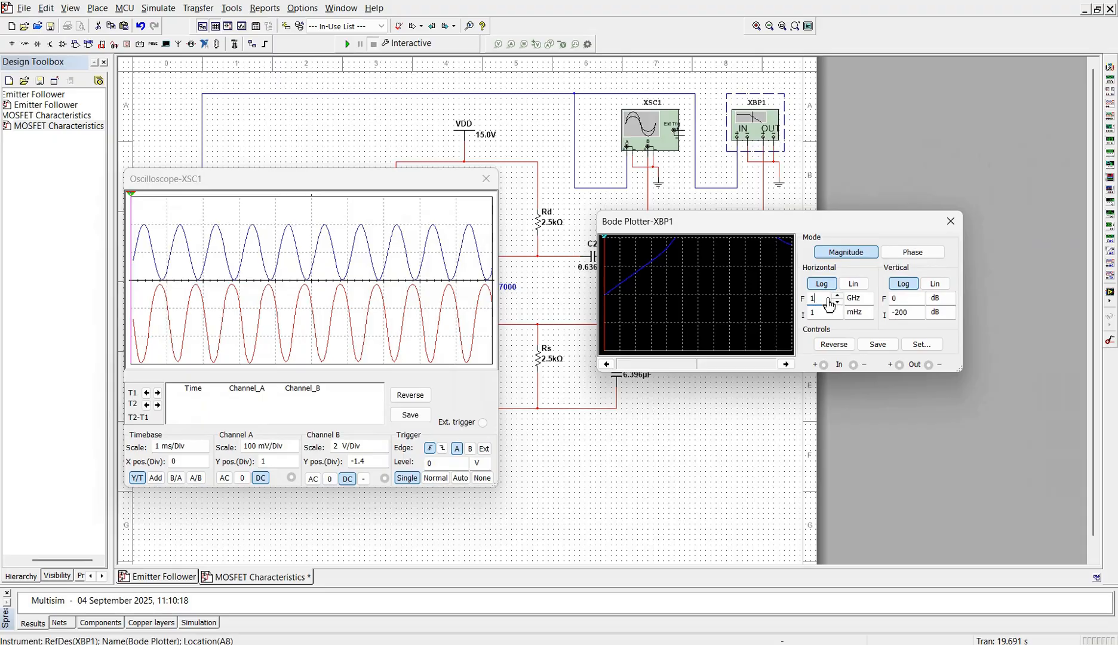
{"action": "type", "text": "00"}
{"action": "left_click", "coordinate": [858, 298]}
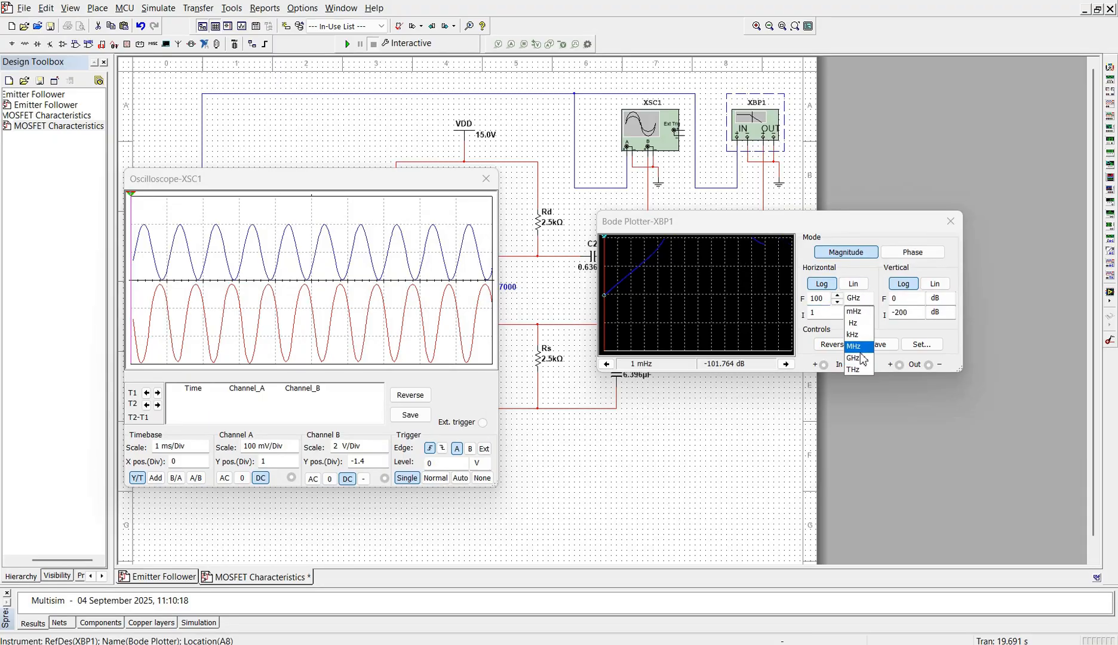
{"action": "left_click", "coordinate": [859, 348]}
{"action": "left_click", "coordinate": [823, 317]}
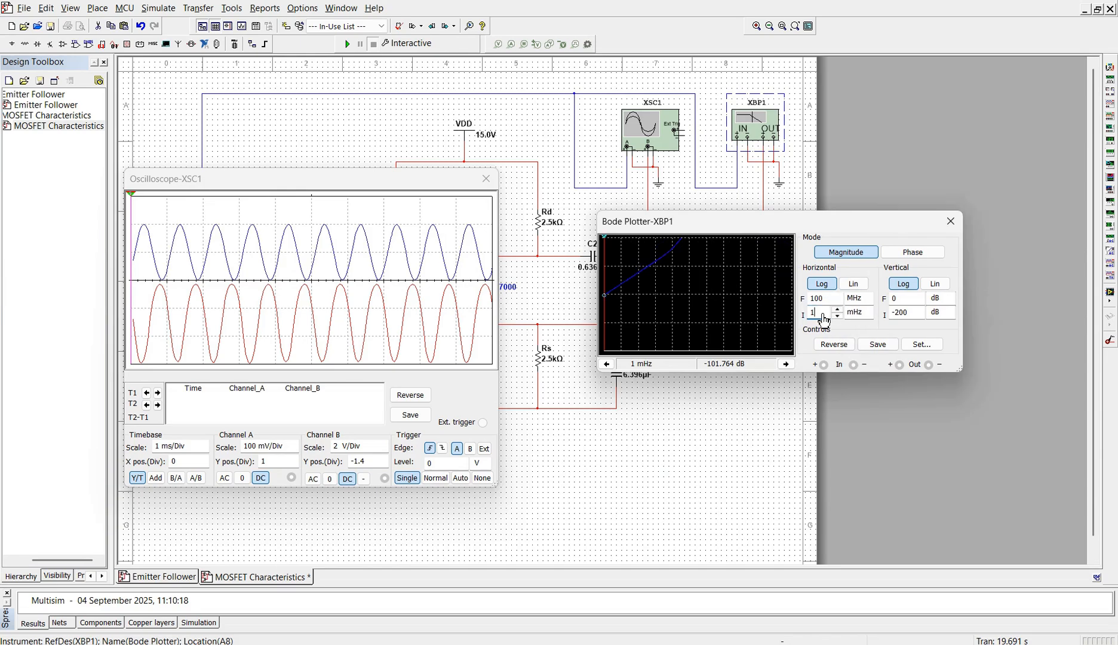
{"action": "type", "text": "20"}
{"action": "left_click", "coordinate": [860, 313]}
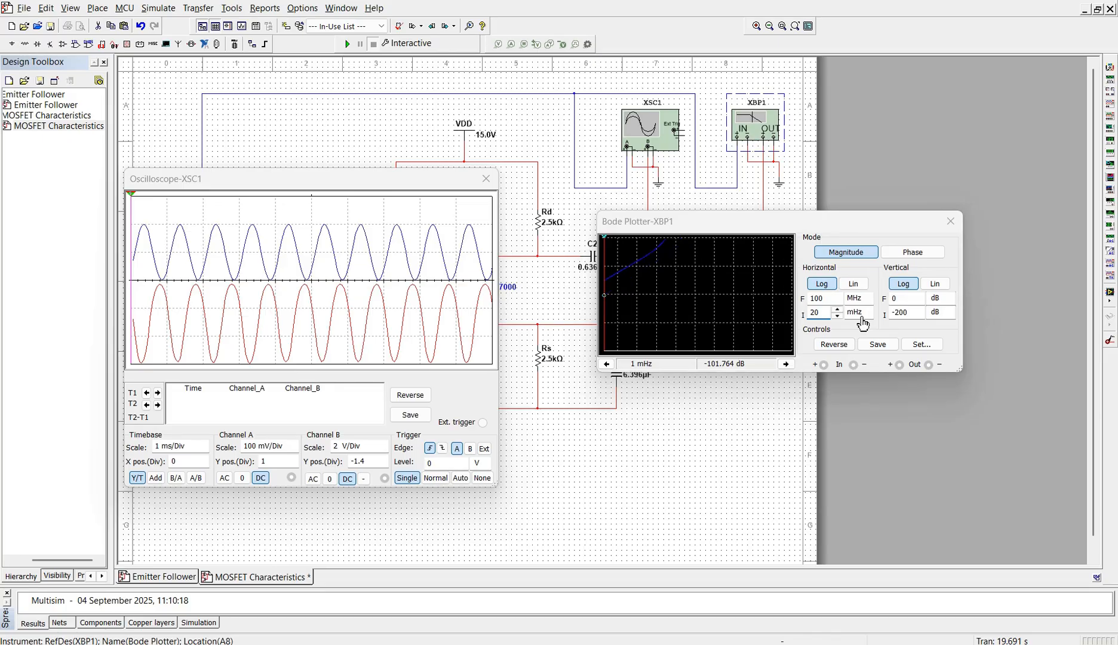
{"action": "left_click", "coordinate": [853, 276]}
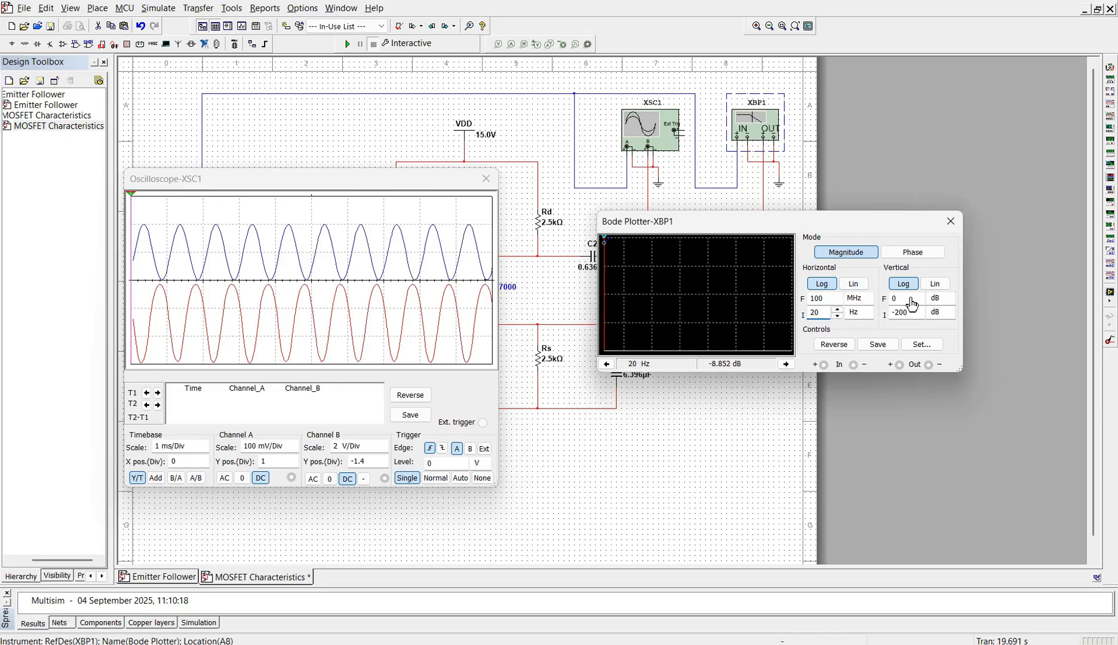
Set the Bode plotter's vertical range to run from 0 dB to 40 dB and reverse its display colours to a white background.
{"action": "left_click", "coordinate": [912, 299]}
{"action": "type", "text": "4"}
{"action": "left_click", "coordinate": [908, 318]}
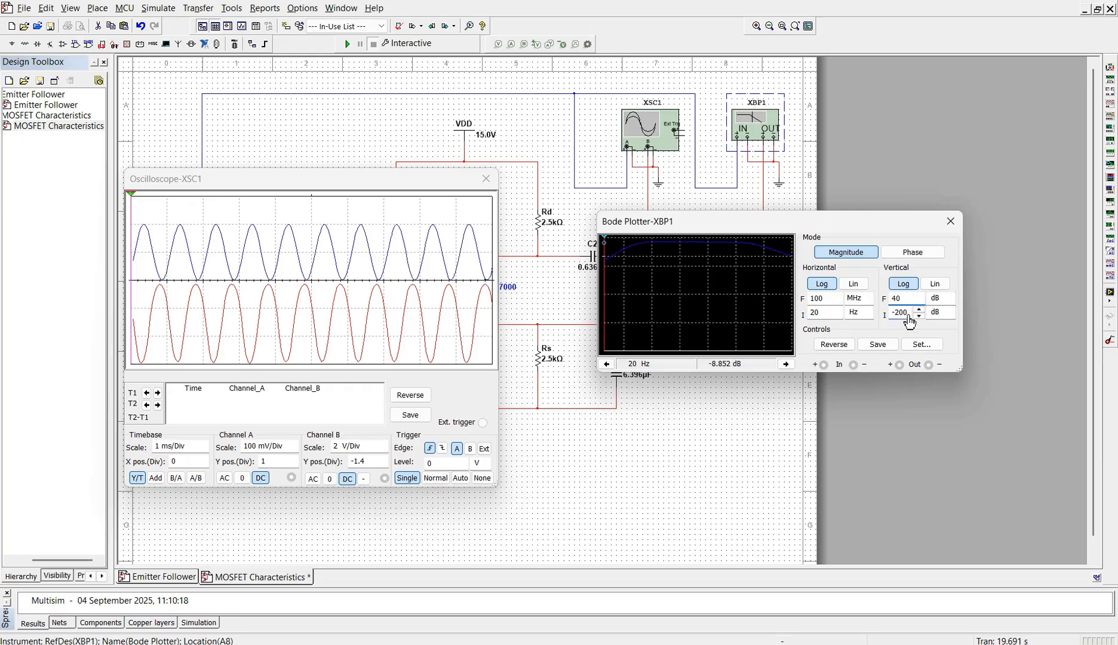
{"action": "type", "text": "0"}
{"action": "left_click", "coordinate": [897, 442]}
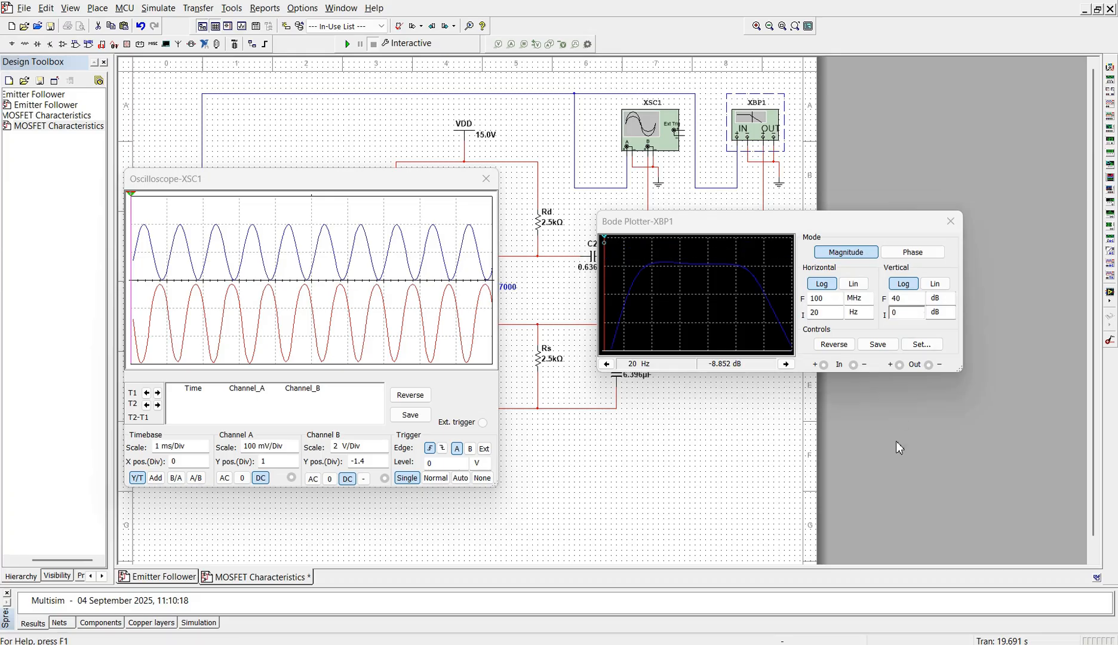
{"action": "left_click", "coordinate": [840, 347]}
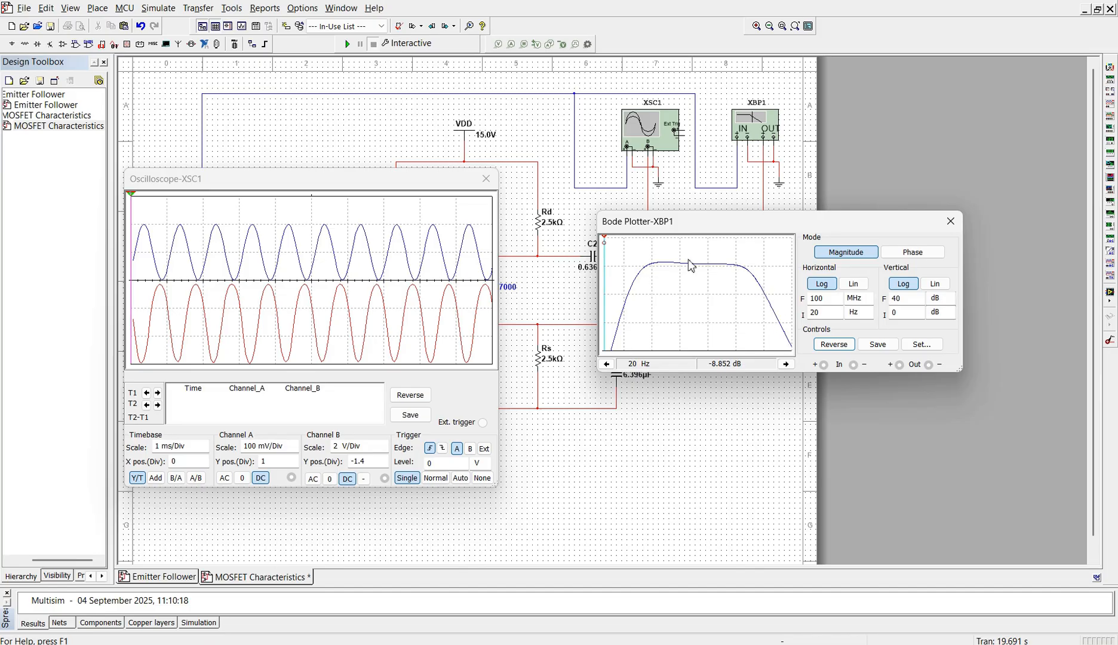
Measure the magnitude curve's gain on its rising low-frequency slope and in the flat mid-band with the Bode plotter's cursor.
{"action": "left_click_drag", "start_coordinate": [605, 245], "coordinate": [636, 251]}
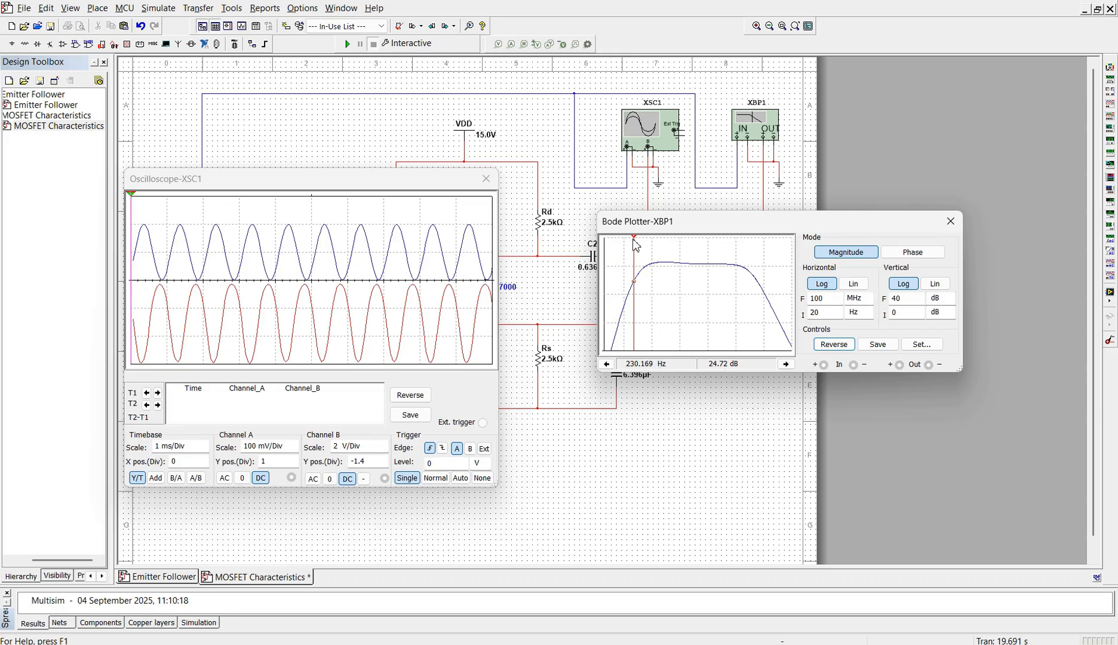
{"action": "left_click_drag", "start_coordinate": [634, 238], "coordinate": [641, 237]}
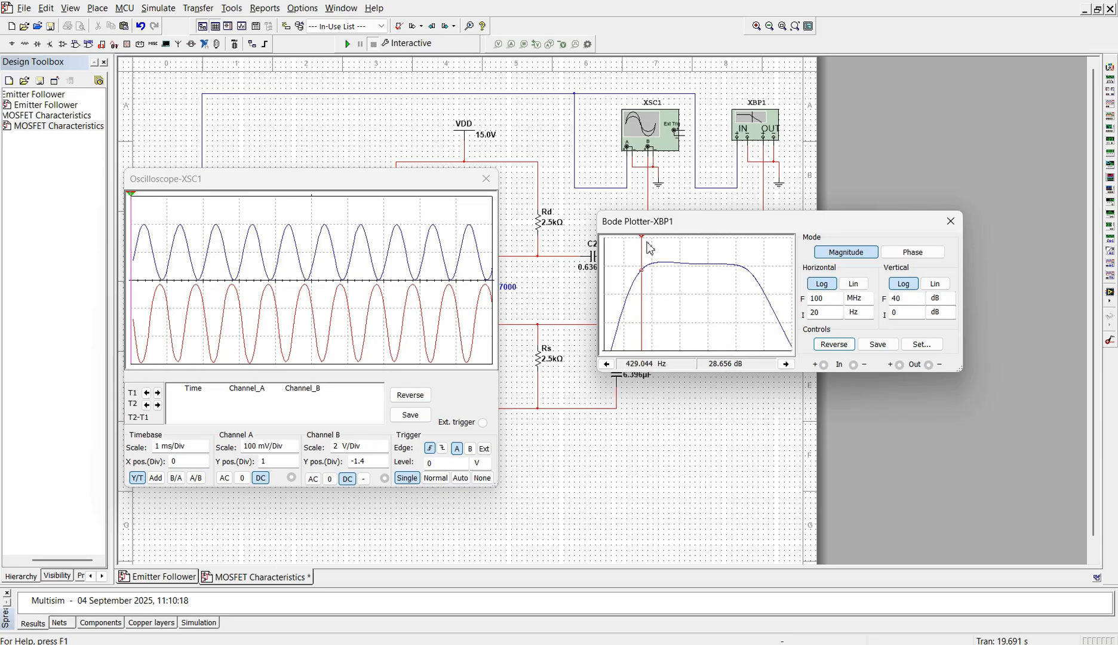
{"action": "left_click_drag", "start_coordinate": [644, 240], "coordinate": [675, 242]}
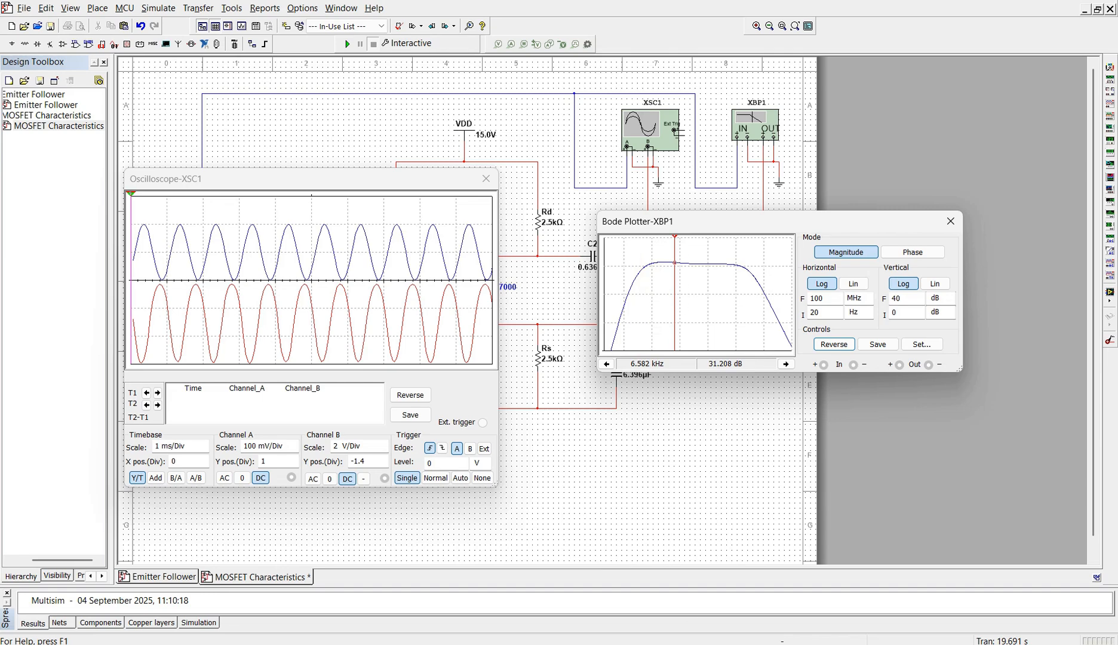
Switch to the PowerPoint presentation and enter 31 dB as the maximum mid-band gain in the table on slide 6.
{"action": "mouse_move", "coordinate": [705, 642]}
{"action": "left_click", "coordinate": [669, 592]}
{"action": "left_click", "coordinate": [694, 294]}
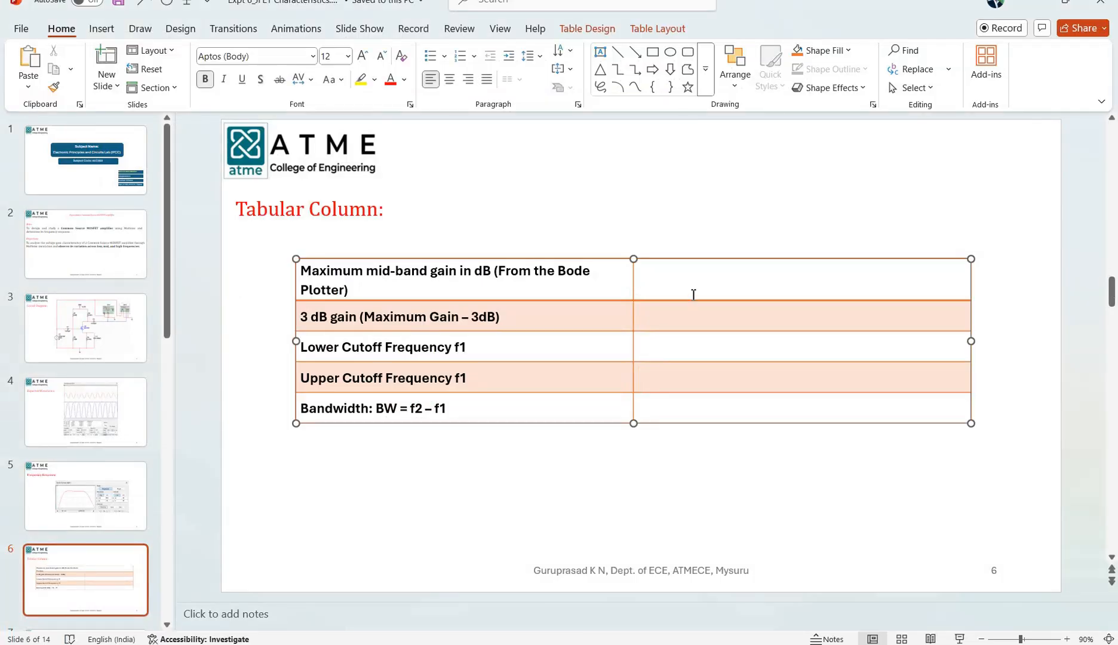
{"action": "type", "text": "31 dB"}
Return to Multisim and measure the lower cutoff frequency by moving the Bode plotter's cursor back to the lower 3 dB point.
{"action": "key", "text": "alt+Tab"}
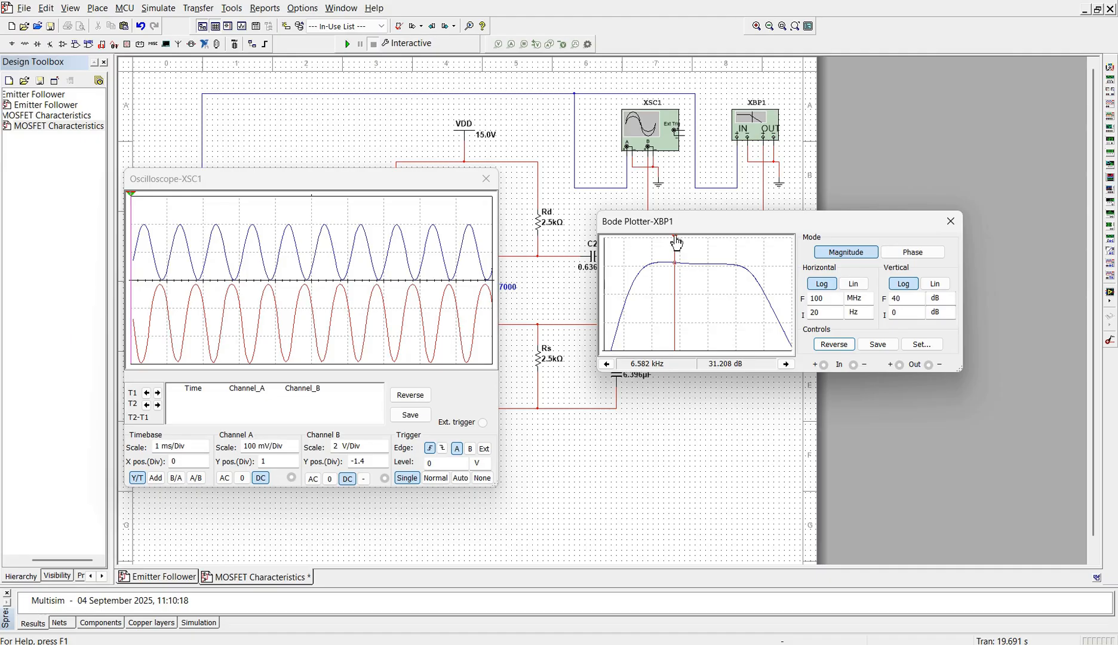
{"action": "left_click_drag", "start_coordinate": [675, 237], "coordinate": [643, 246]}
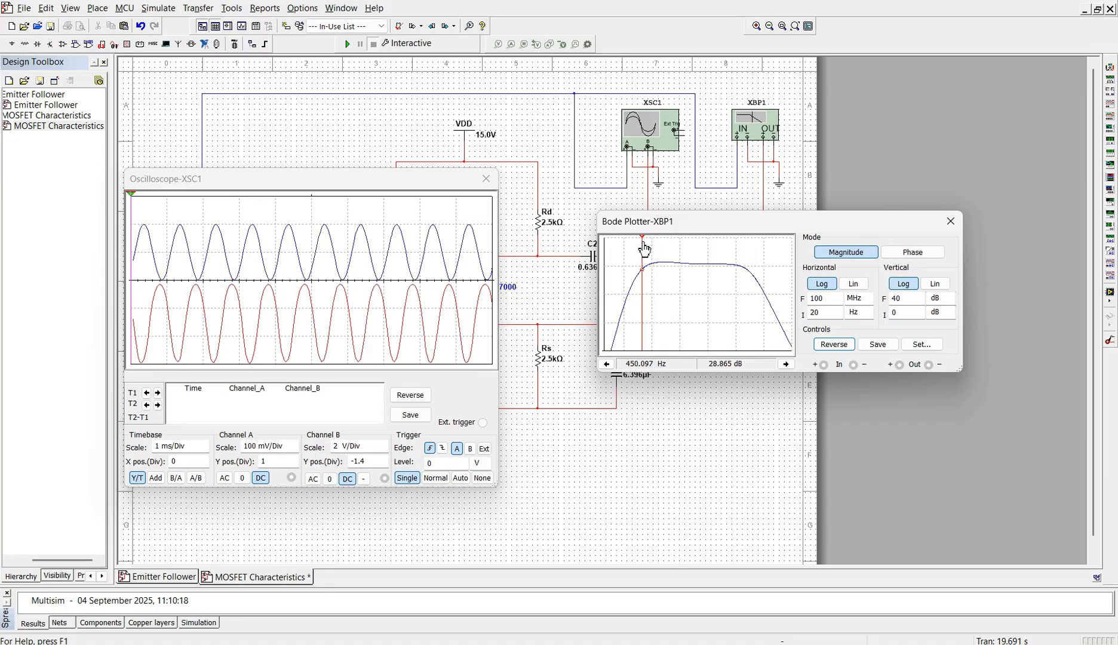
{"action": "left_click_drag", "start_coordinate": [644, 249], "coordinate": [644, 250]}
Switch to the PowerPoint presentation and try to enter 429 in the 3 dB gain row of the table.
{"action": "key", "text": "alt+Tab"}
{"action": "left_click", "coordinate": [691, 314]}
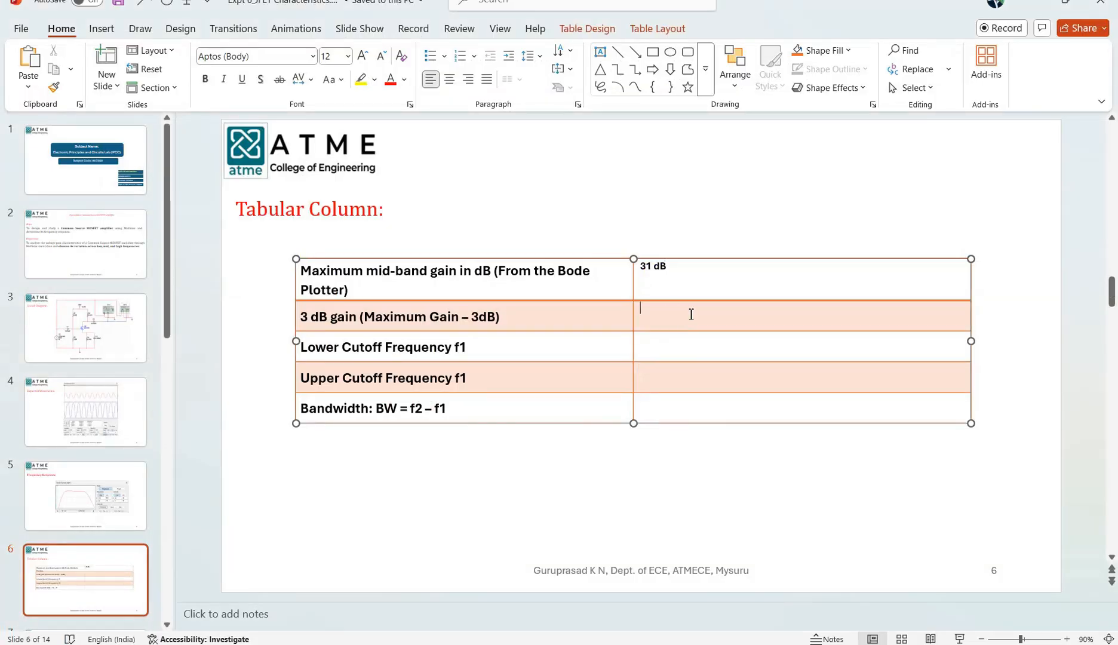
{"action": "type", "text": "429"}
{"action": "key", "text": "BackSpace"}
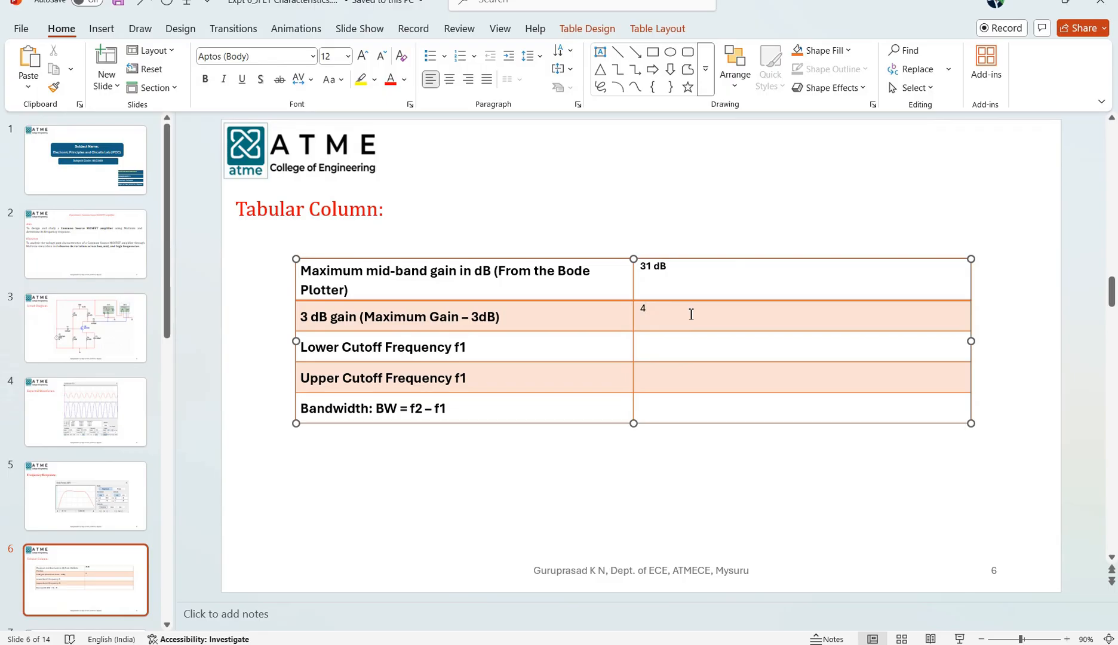